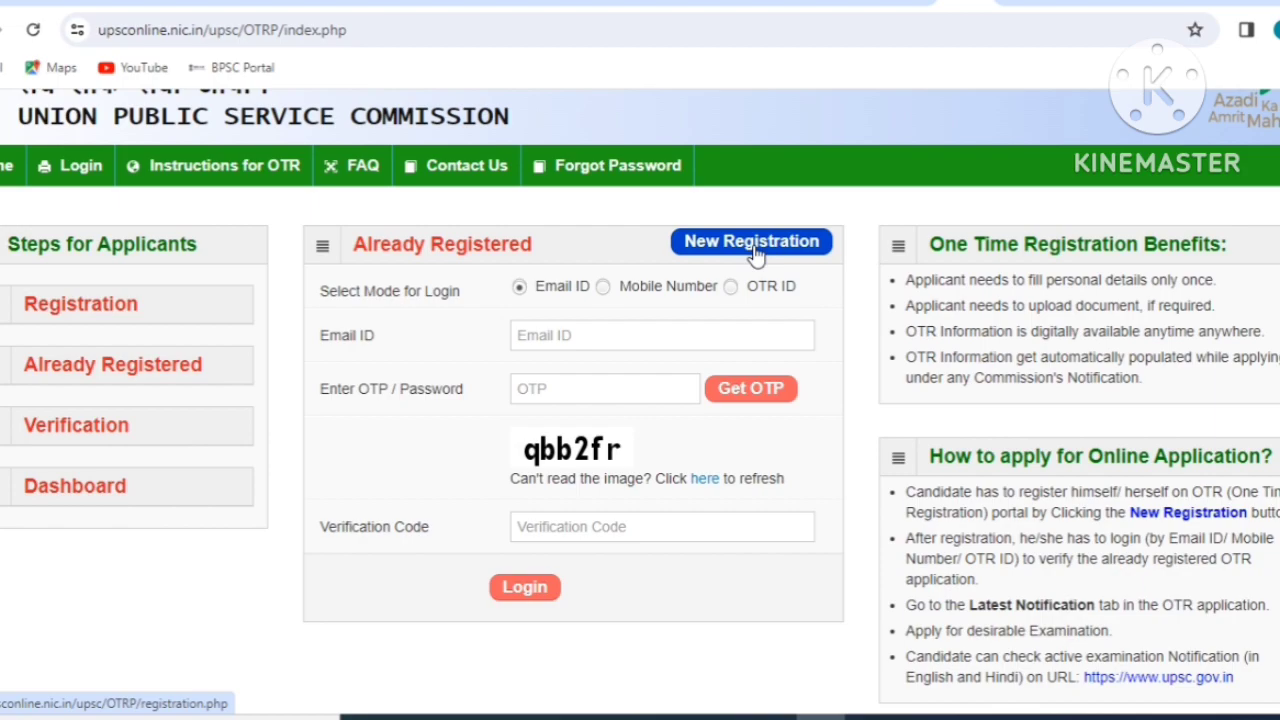
Start a New Registration and scroll down the one-time registration form.
click(755, 255)
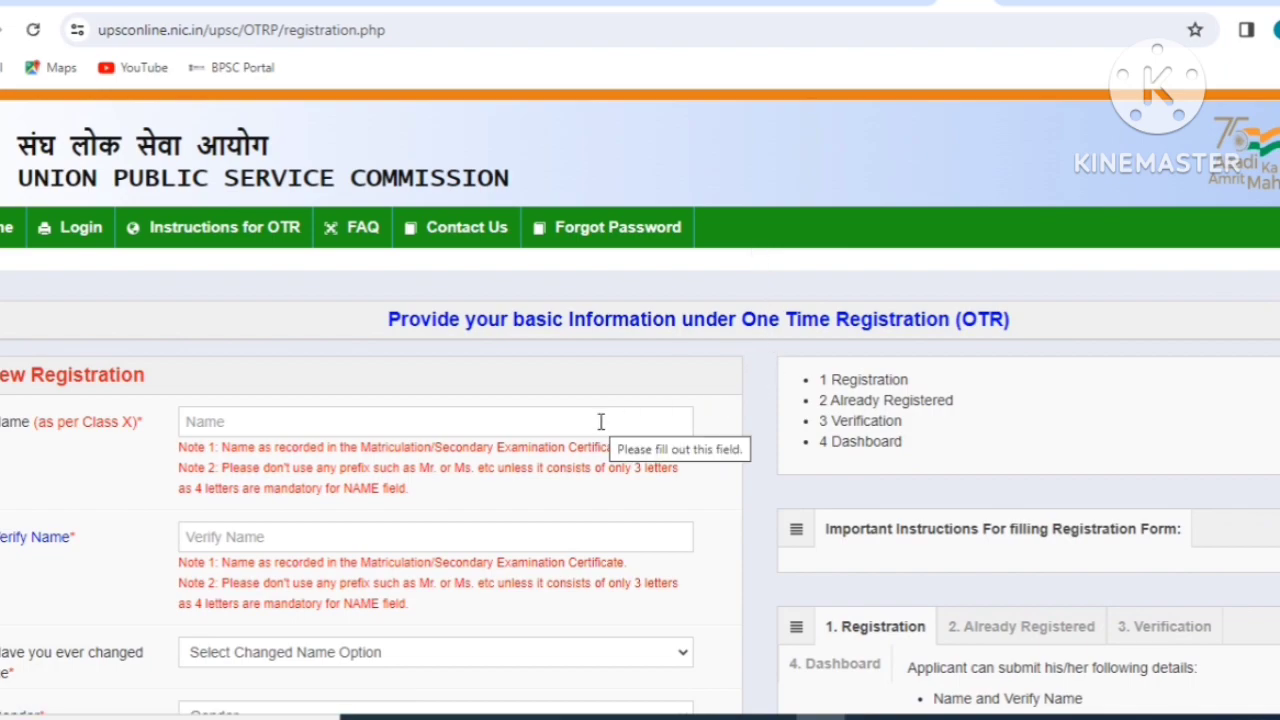
scroll(601, 421, down, 1)
scroll(601, 421, down, 1)
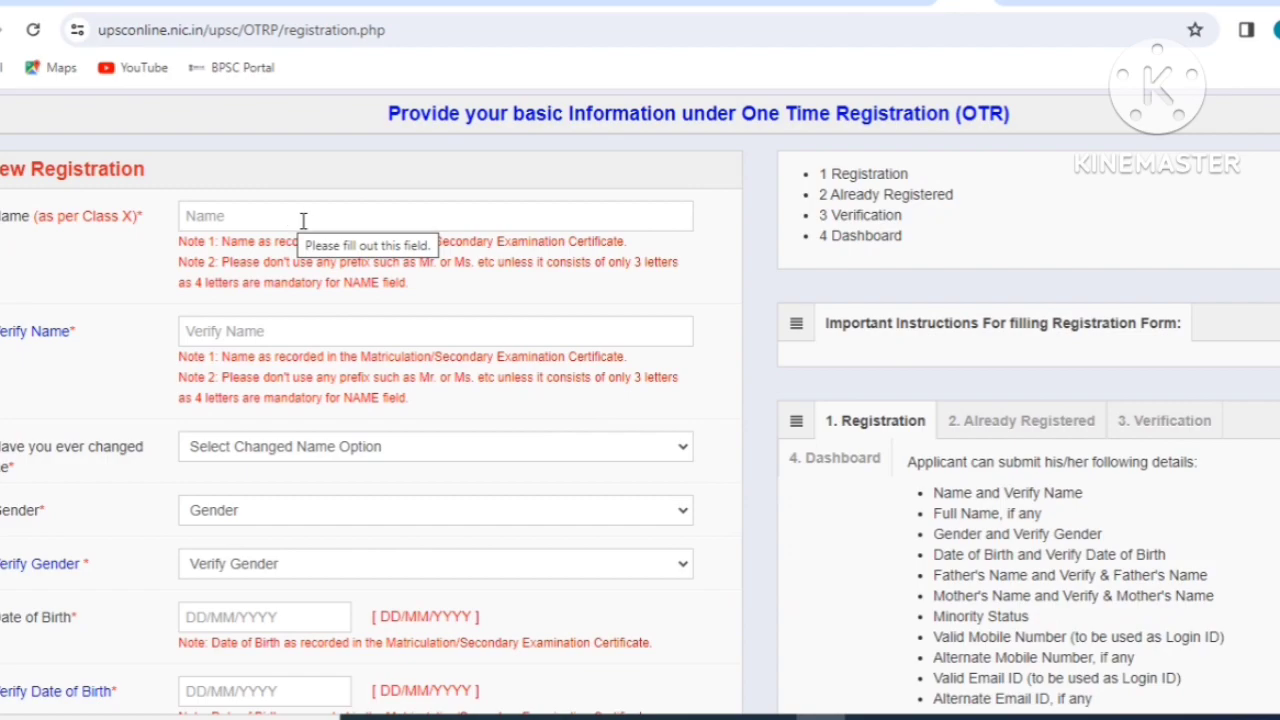
Select the Verify Name field and answer No to 'Have you ever changed name'.
click(317, 330)
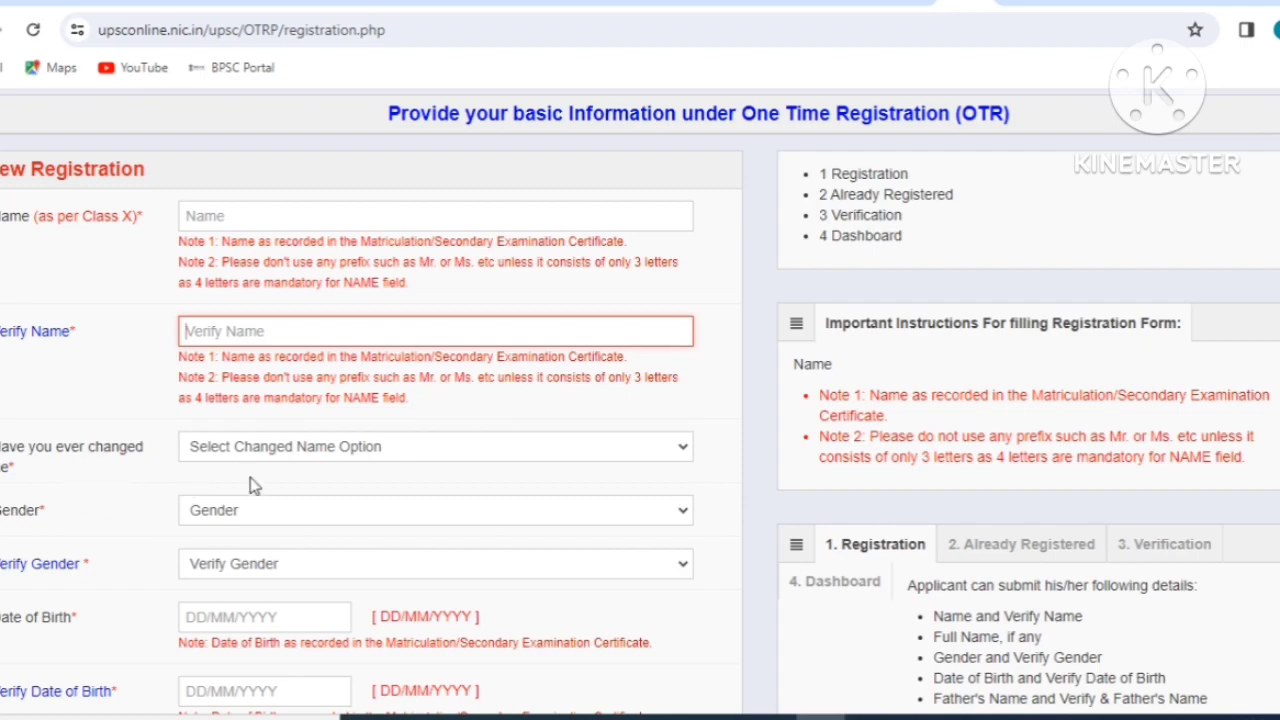
click(305, 457)
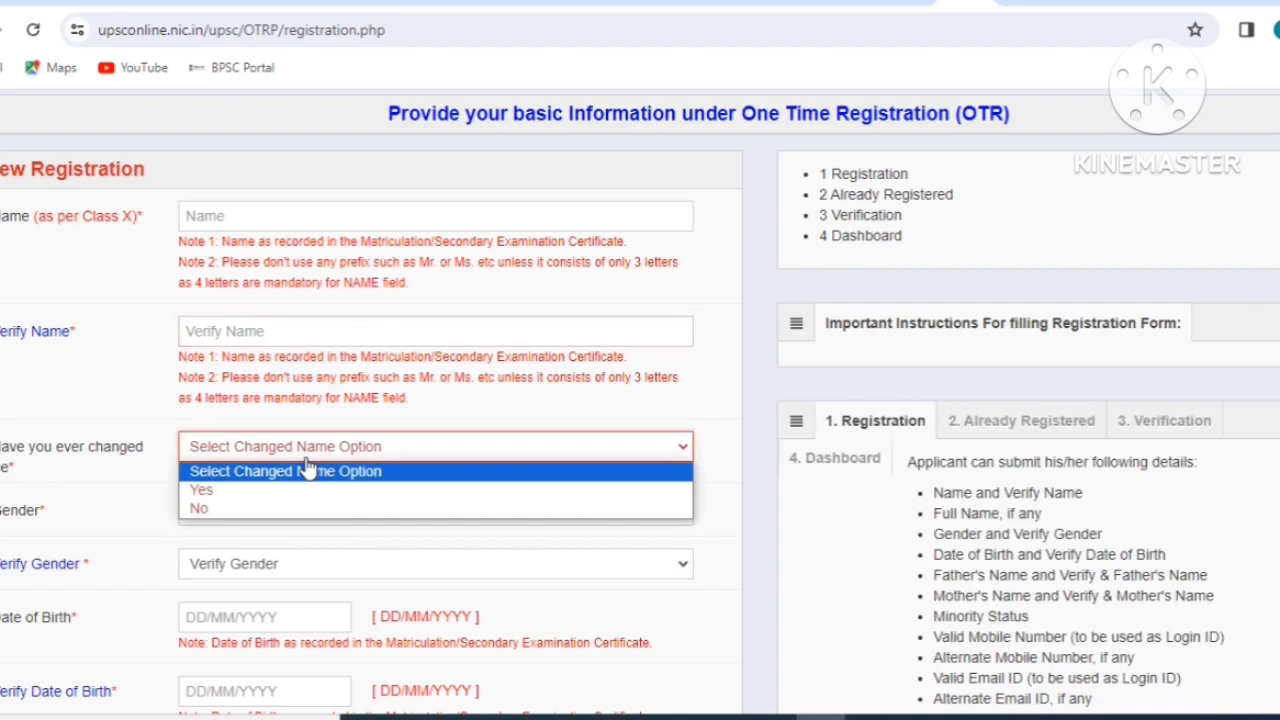
click(200, 509)
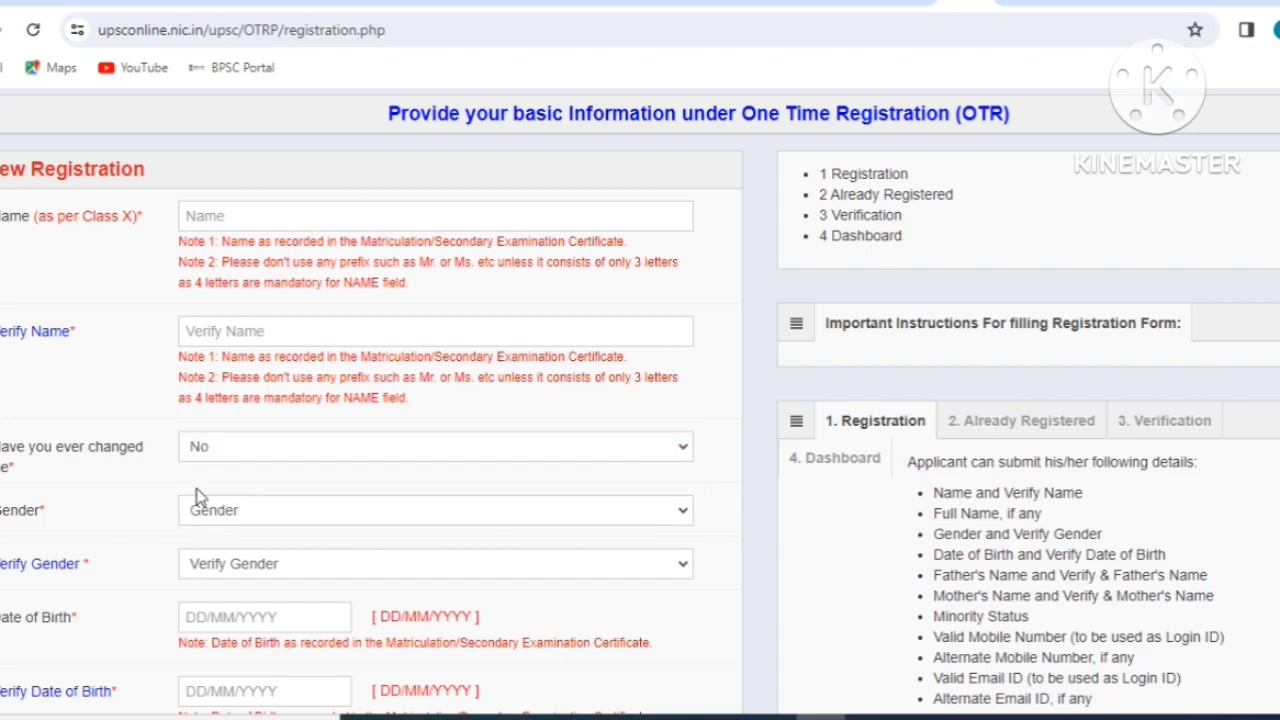
Set Verify Gender to Male.
scroll(268, 440, down, 1)
scroll(268, 440, down, 2)
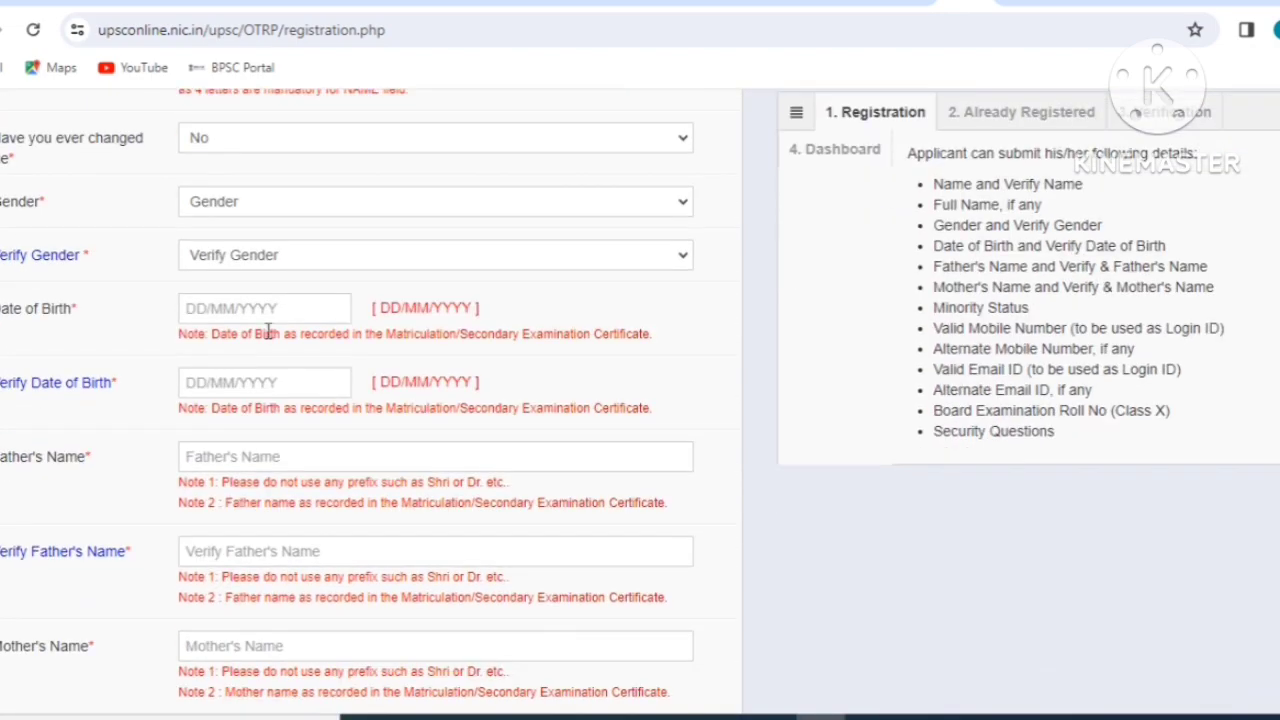
click(246, 212)
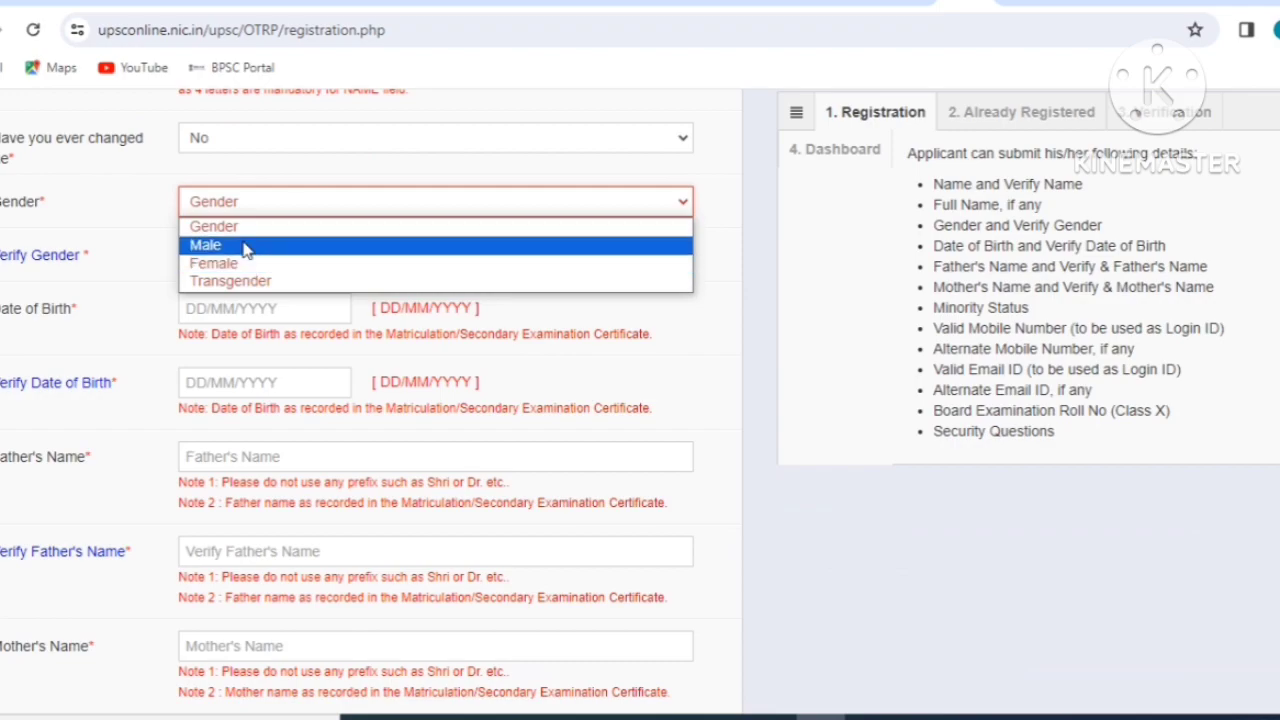
click(160, 277)
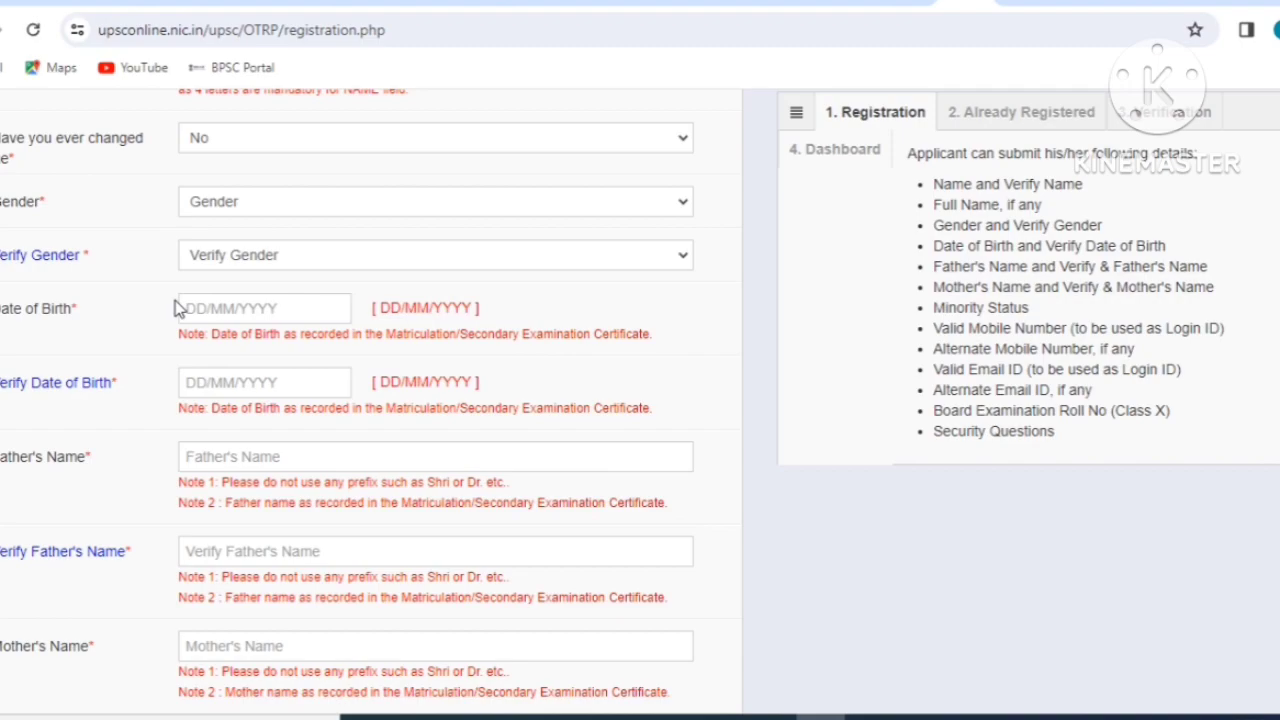
click(205, 308)
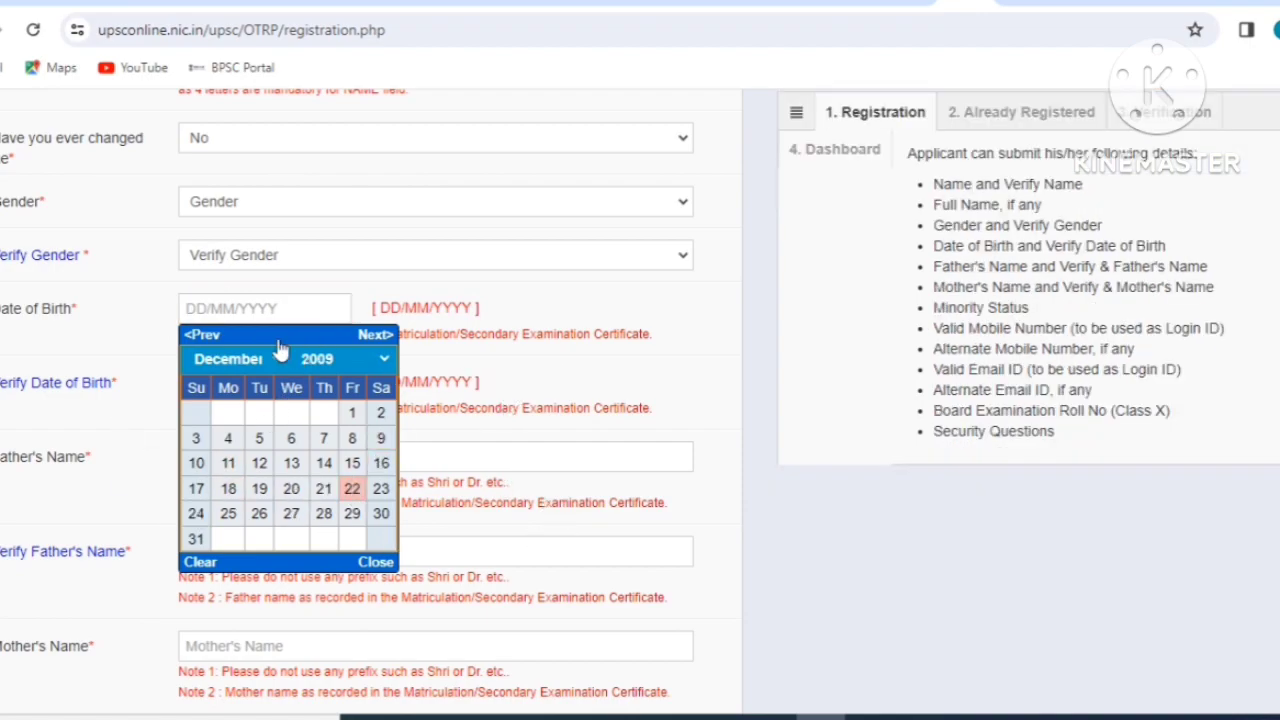
click(214, 254)
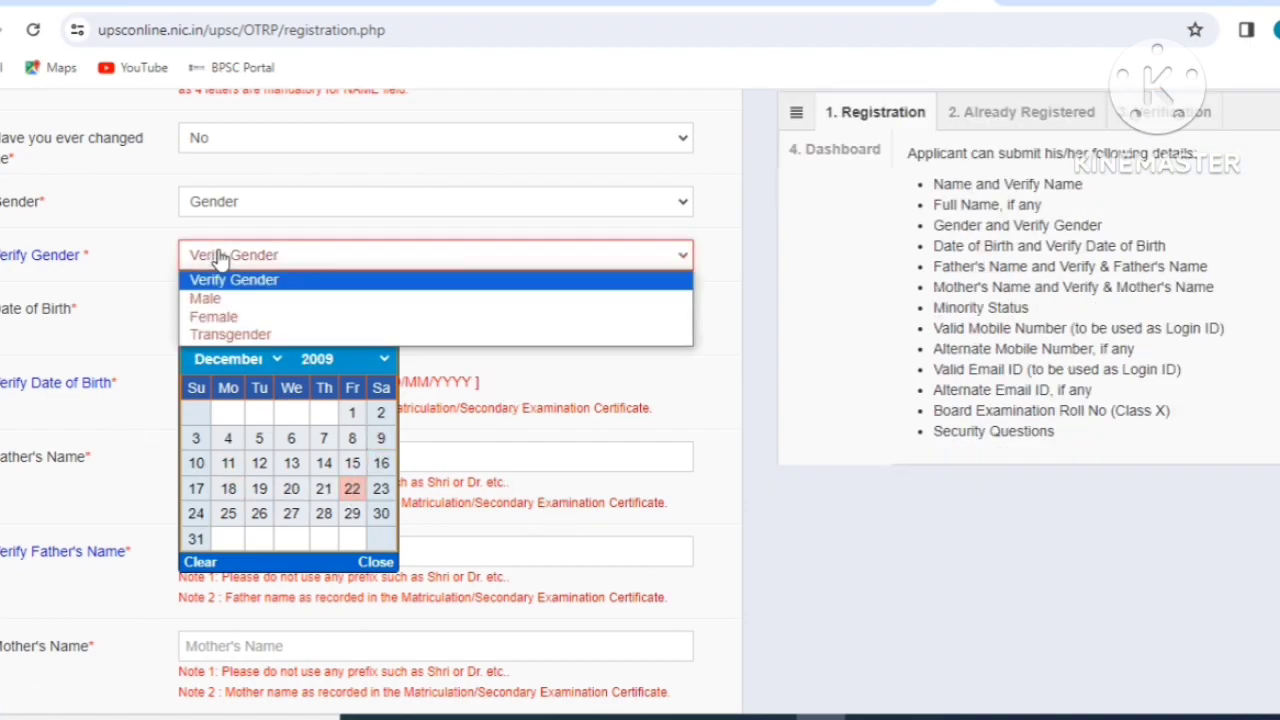
click(200, 294)
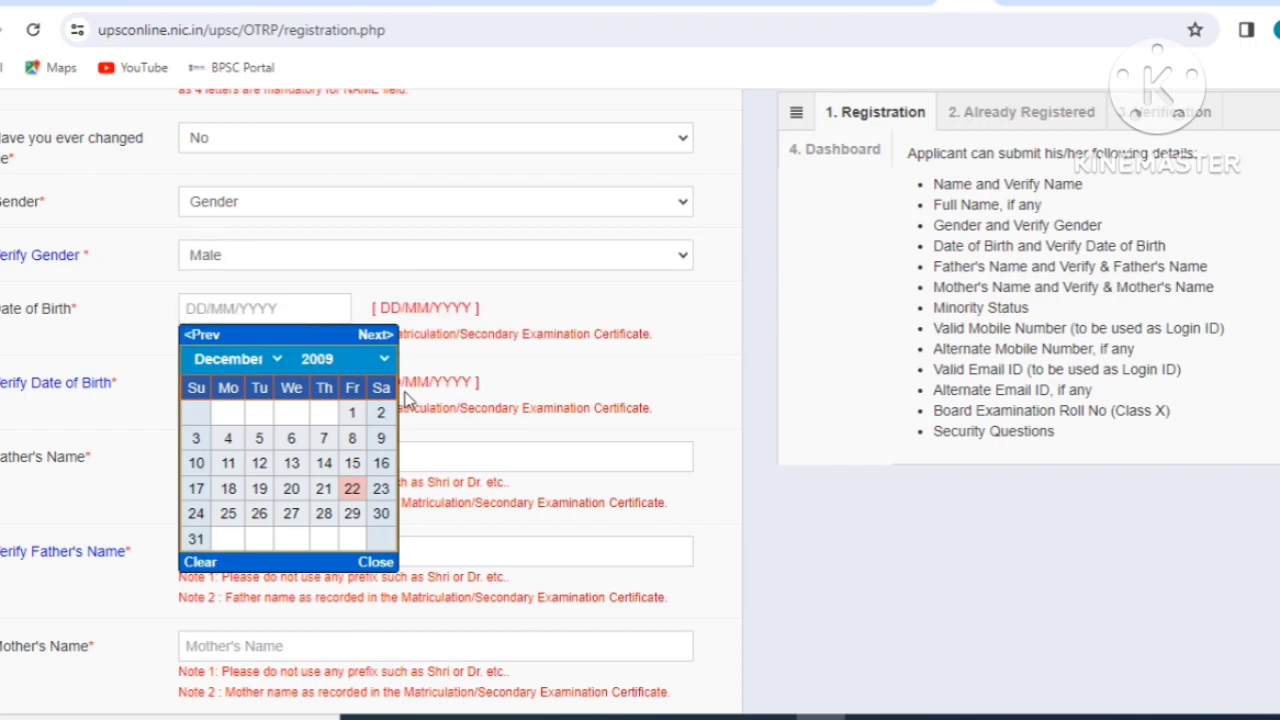
Set Date of Birth to 14/12/2023 and Verify Date of Birth to 15/12/2023.
click(318, 362)
click(316, 462)
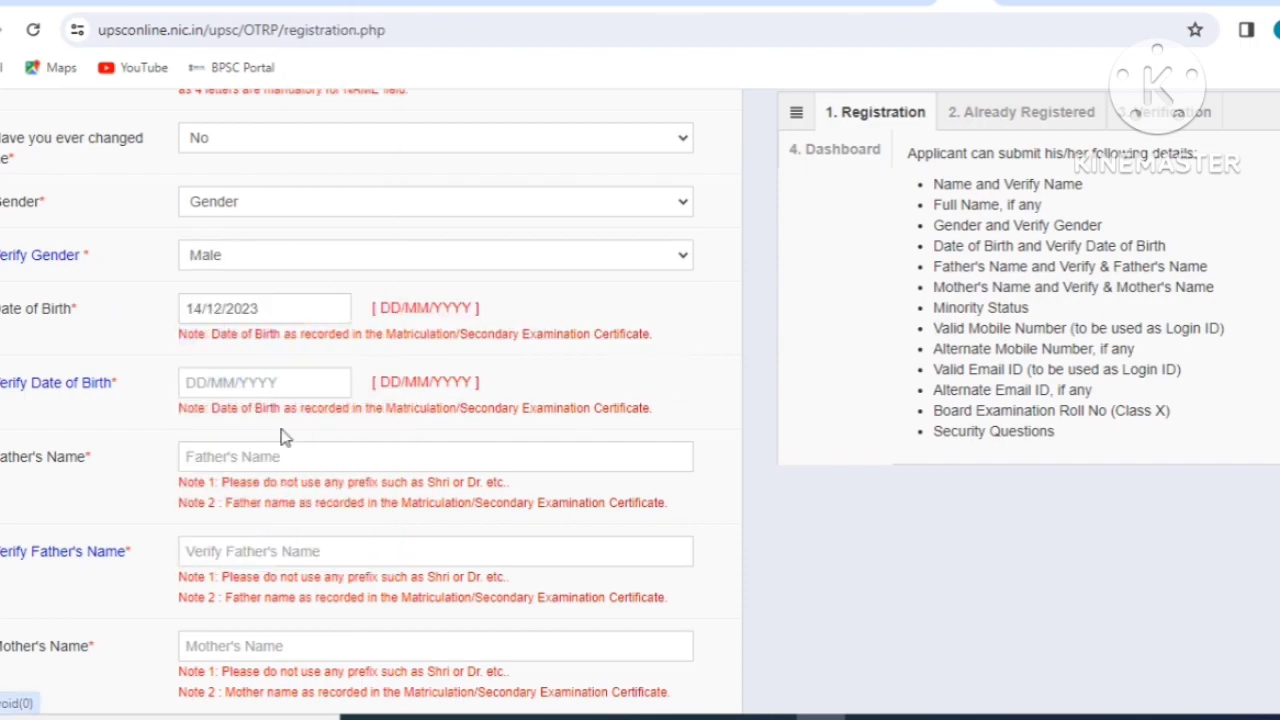
click(225, 387)
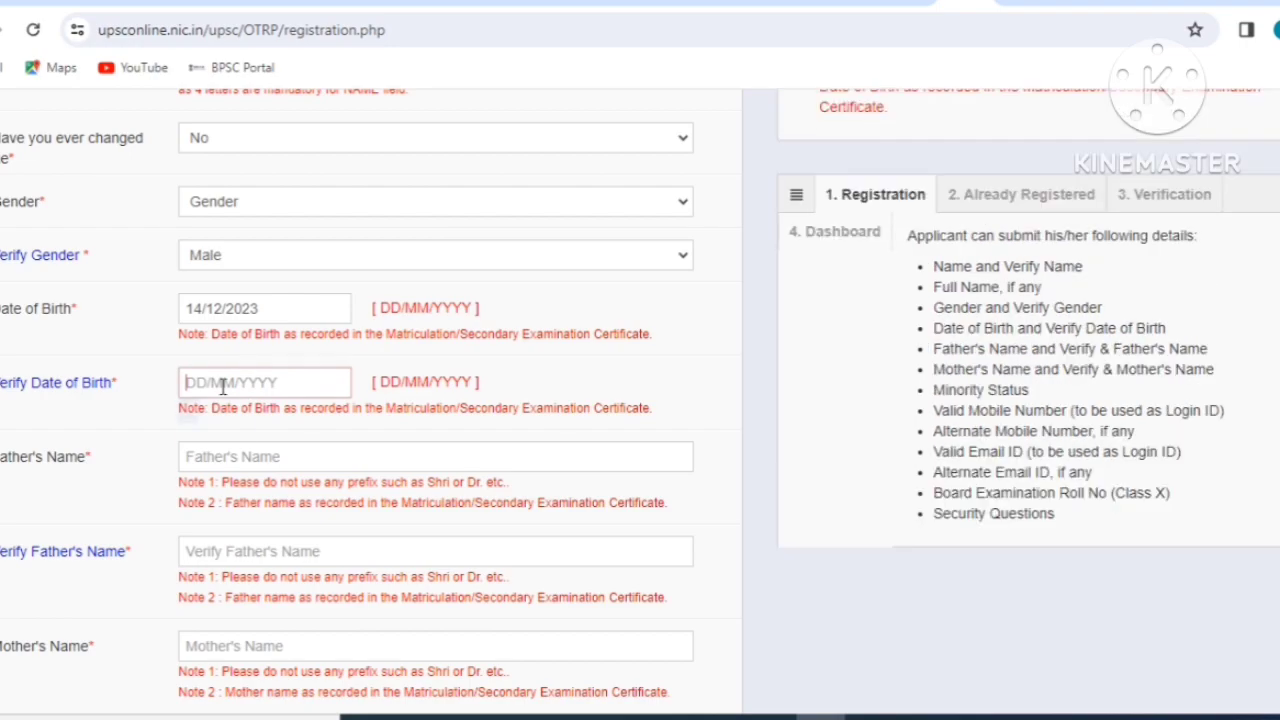
click(351, 534)
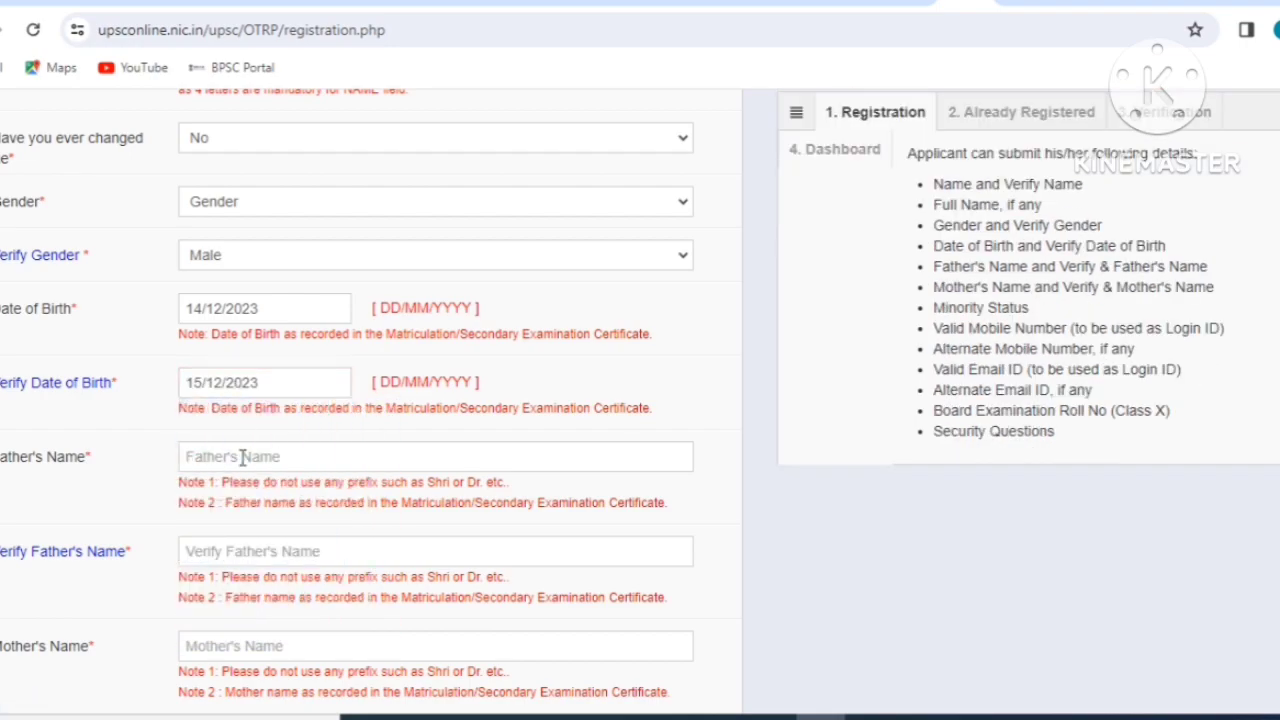
Scroll down the form and select the Verify Mother's Name field.
scroll(243, 443, down, 2)
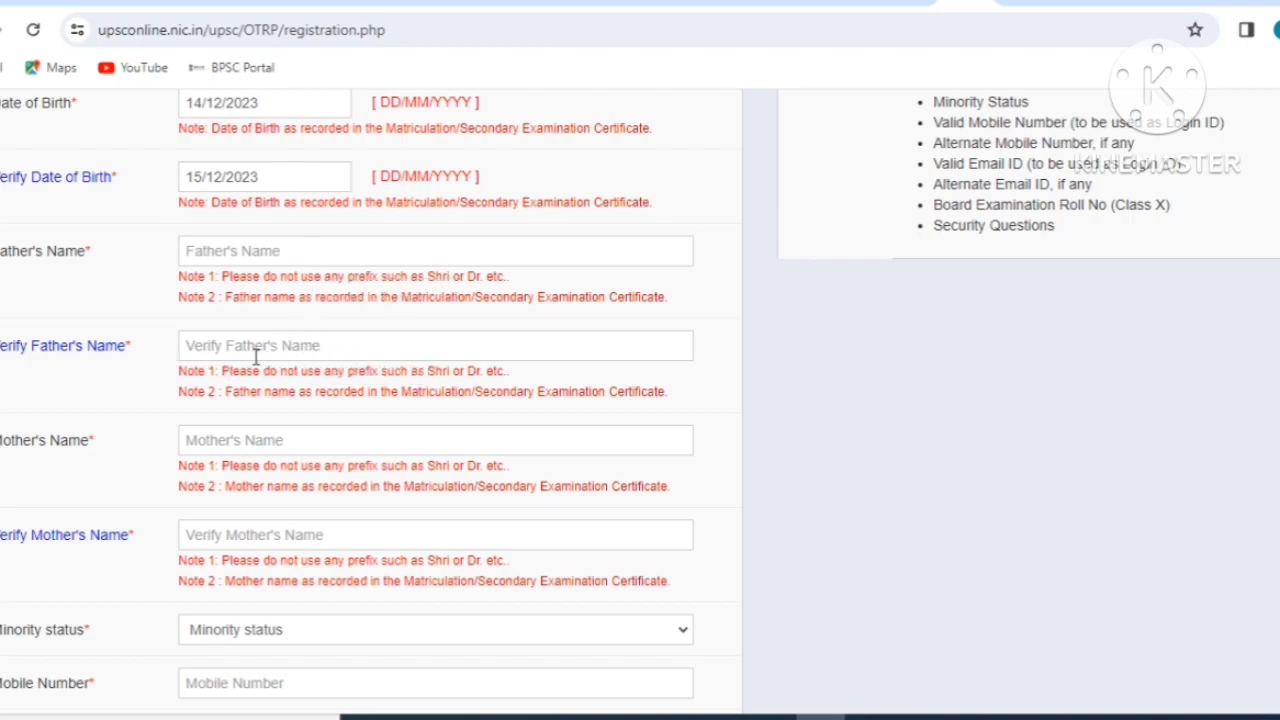
scroll(254, 356, down, 2)
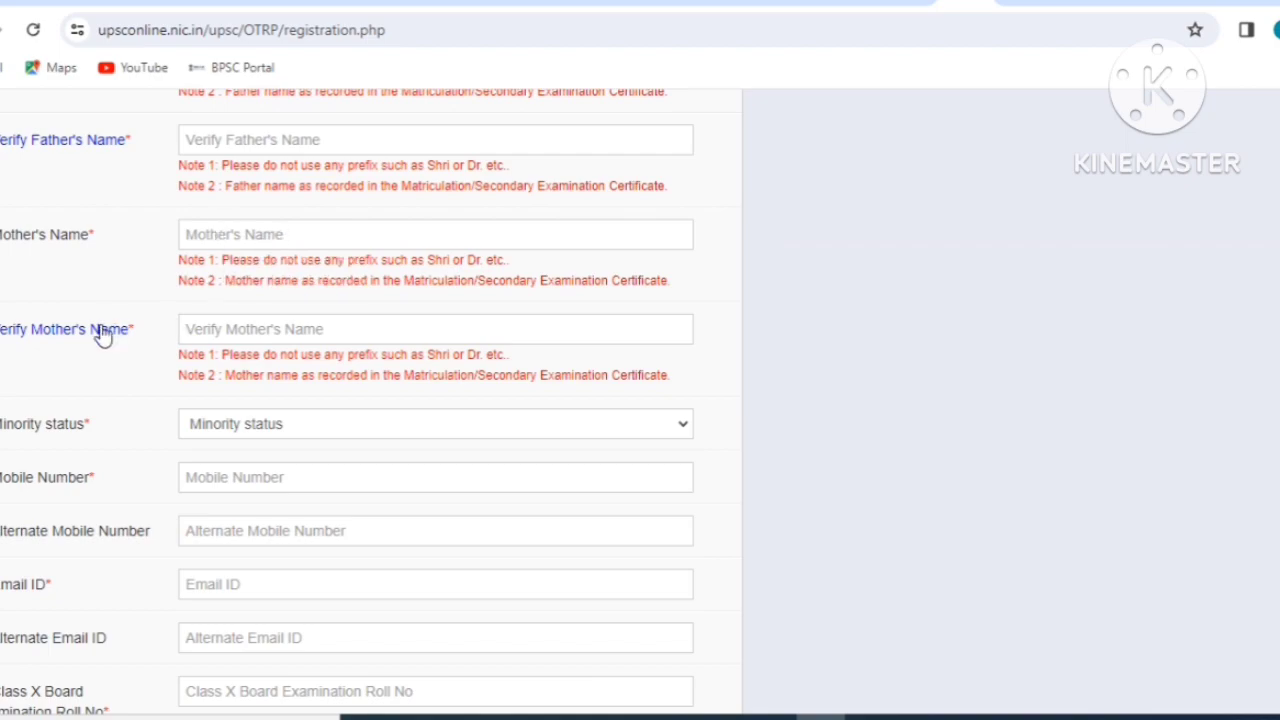
click(271, 332)
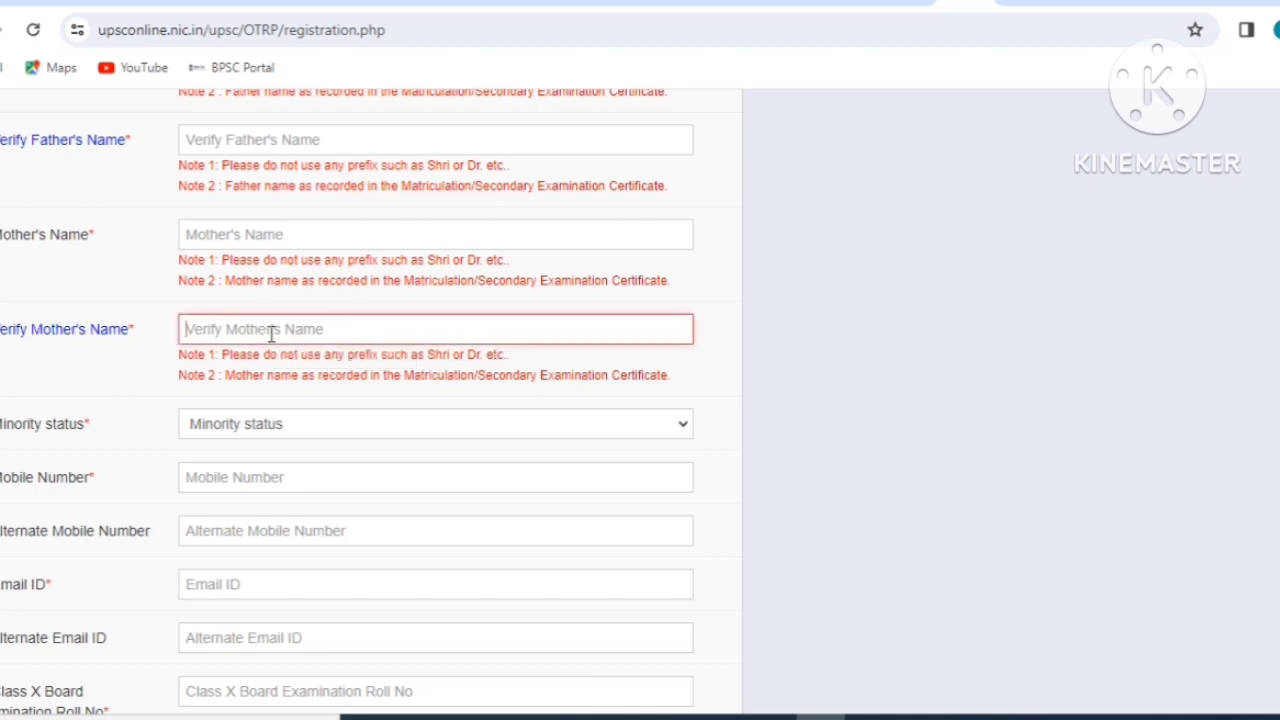
scroll(271, 335, down, 1)
scroll(271, 338, down, 1)
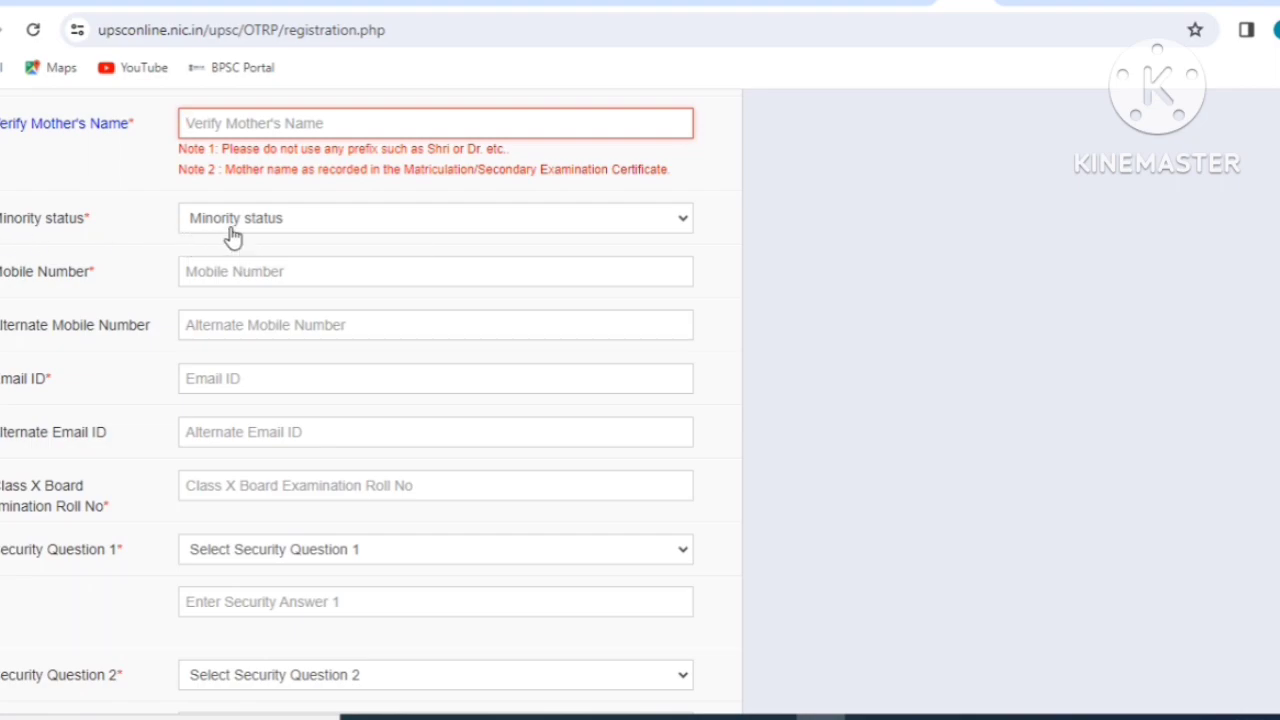
Try Yes for Minority status, then set it back to No and select Mobile Number.
click(233, 236)
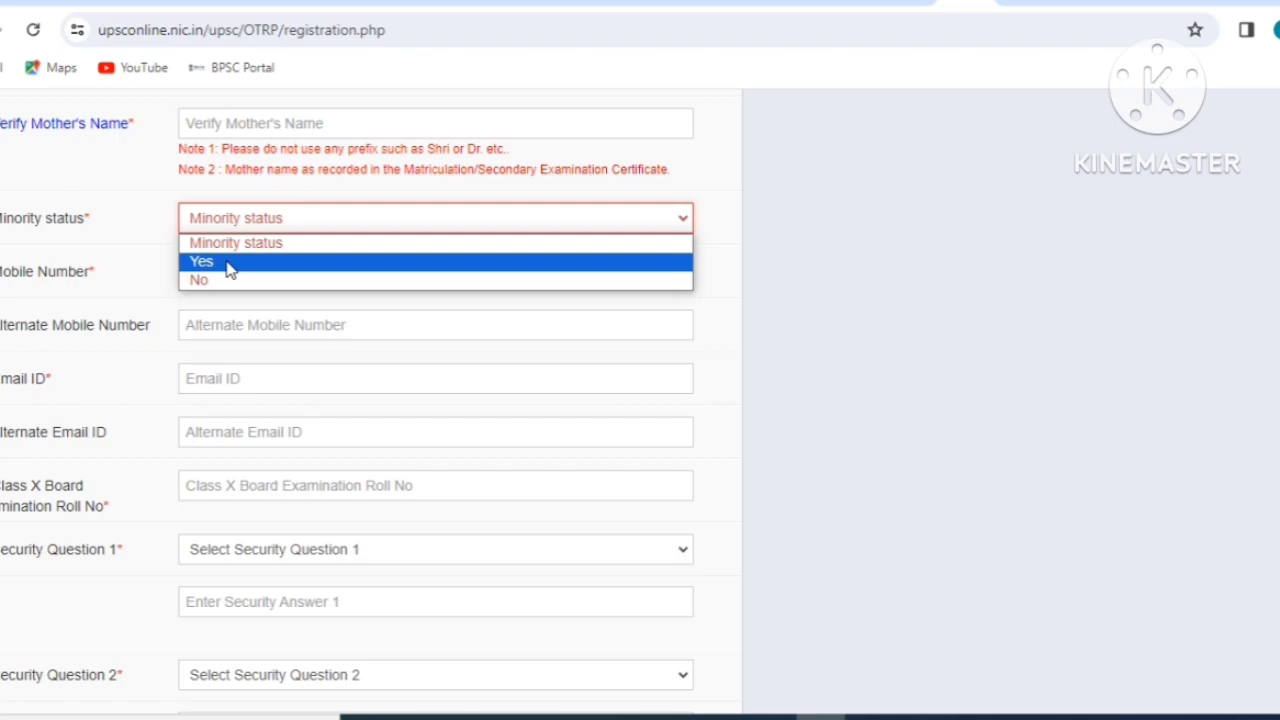
click(227, 264)
click(243, 281)
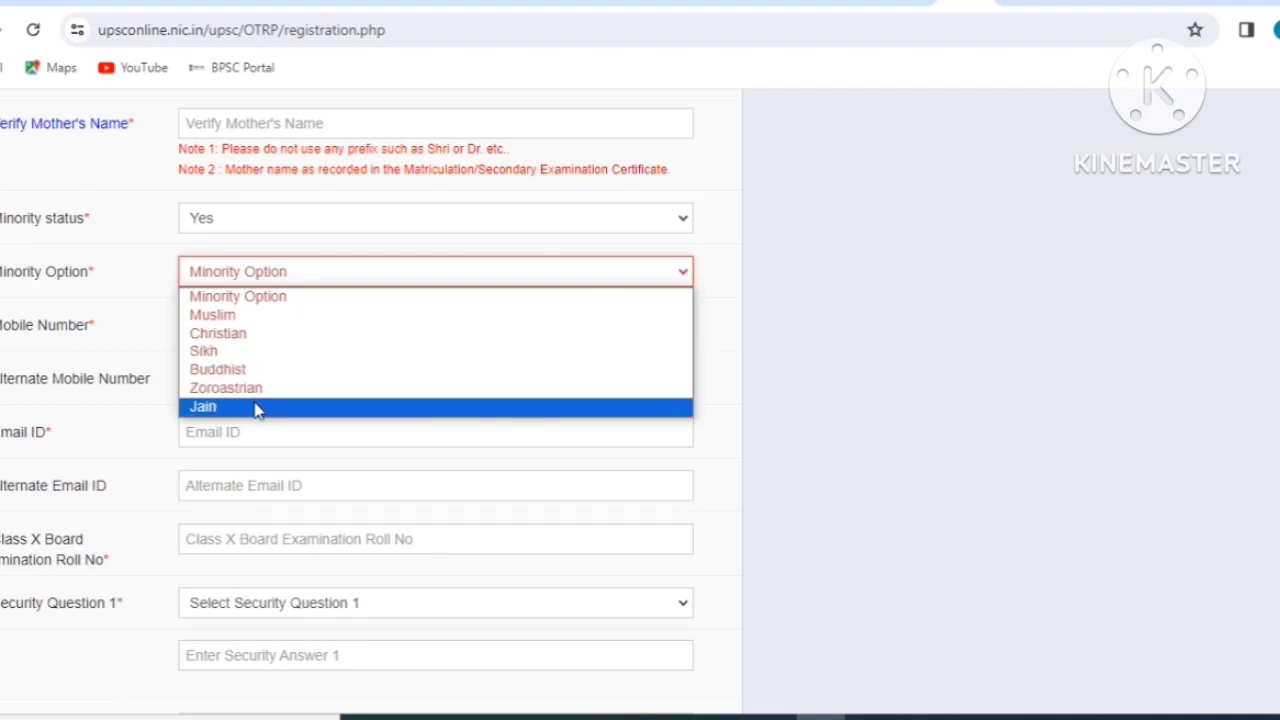
click(163, 295)
click(216, 233)
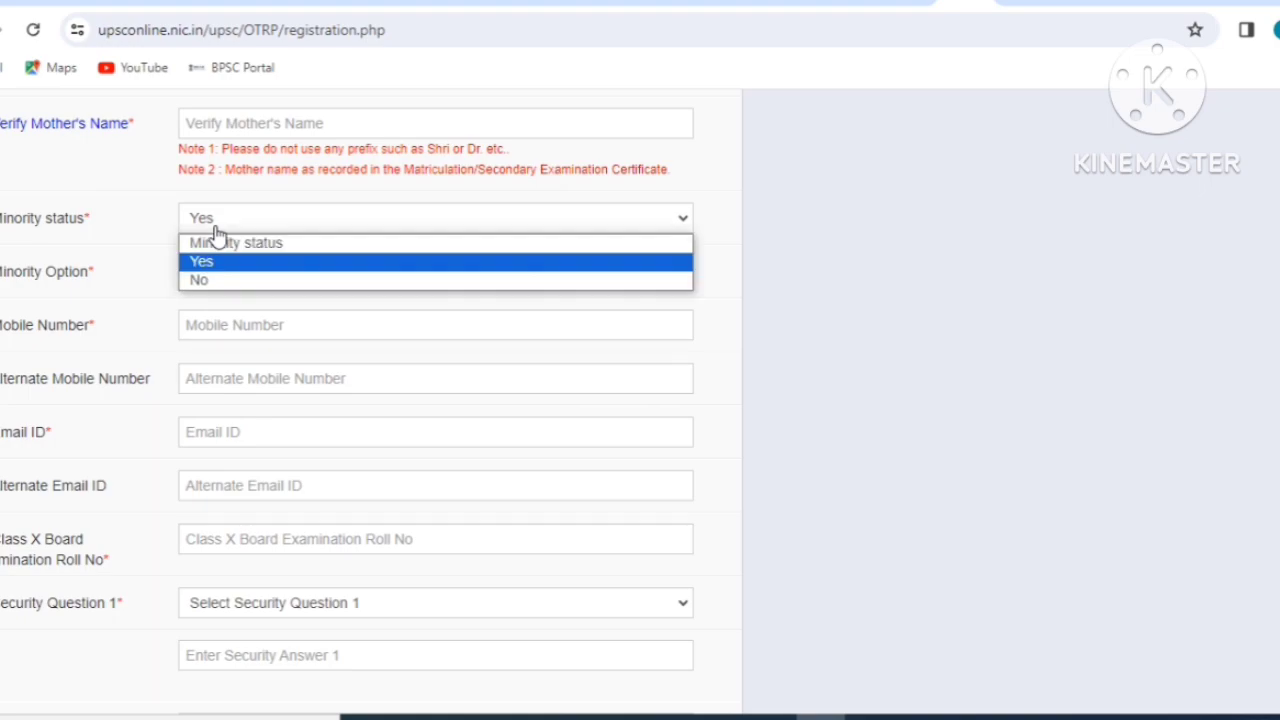
click(206, 280)
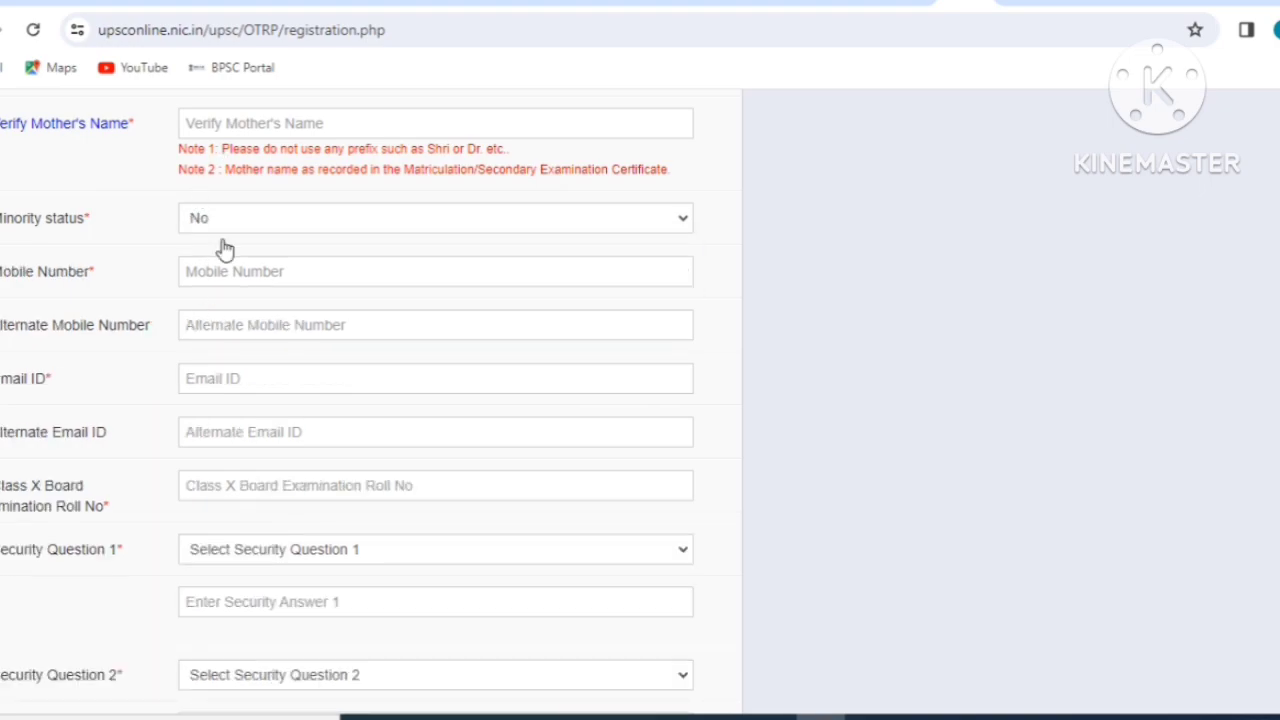
click(211, 272)
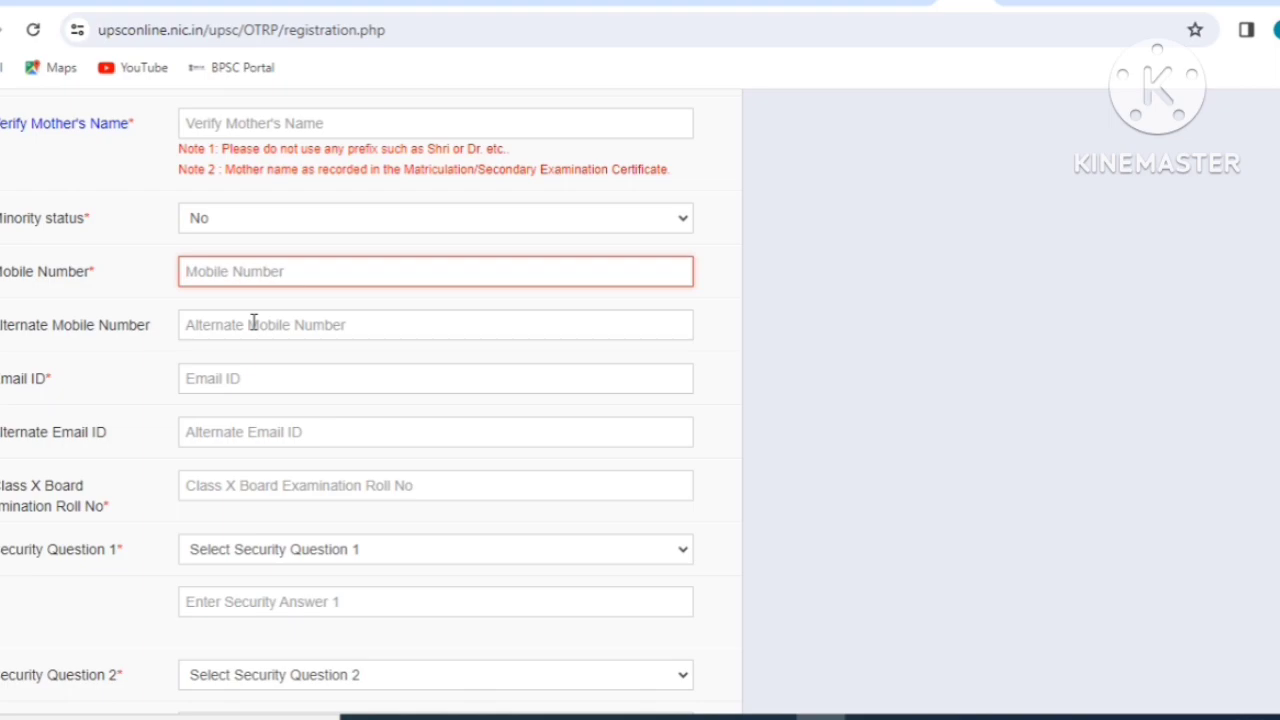
scroll(140, 390, down, 2)
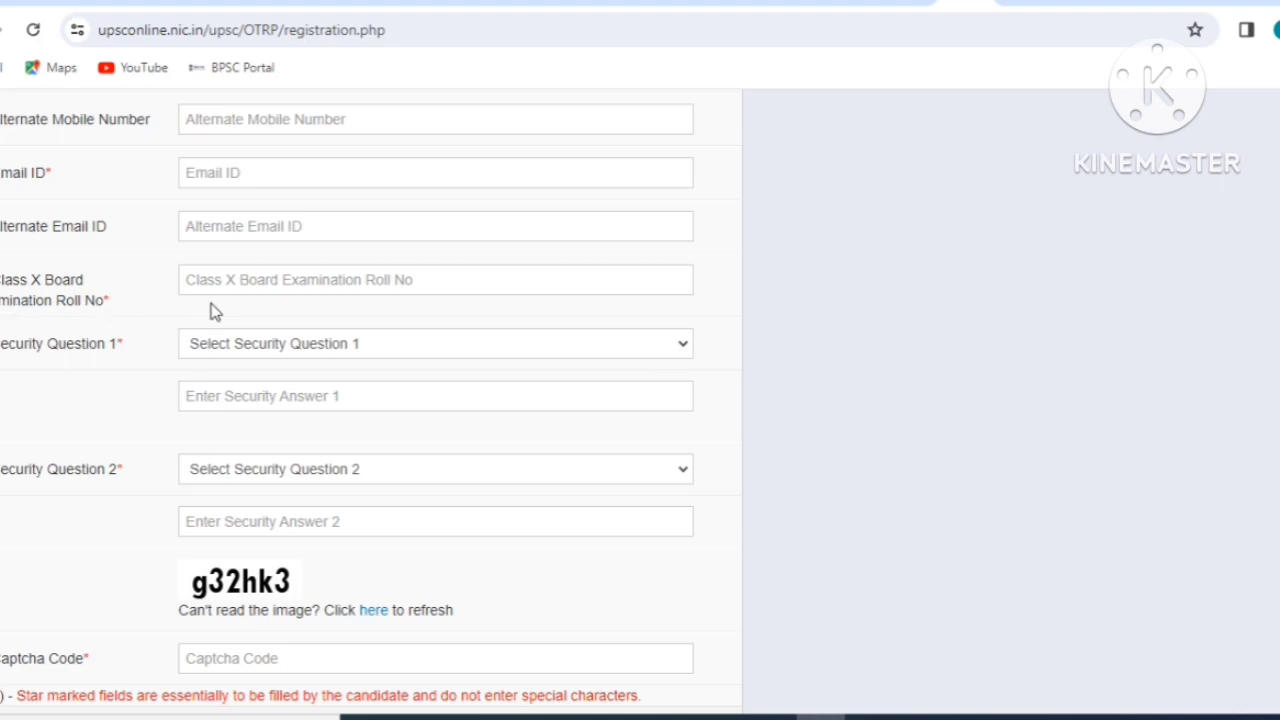
click(286, 289)
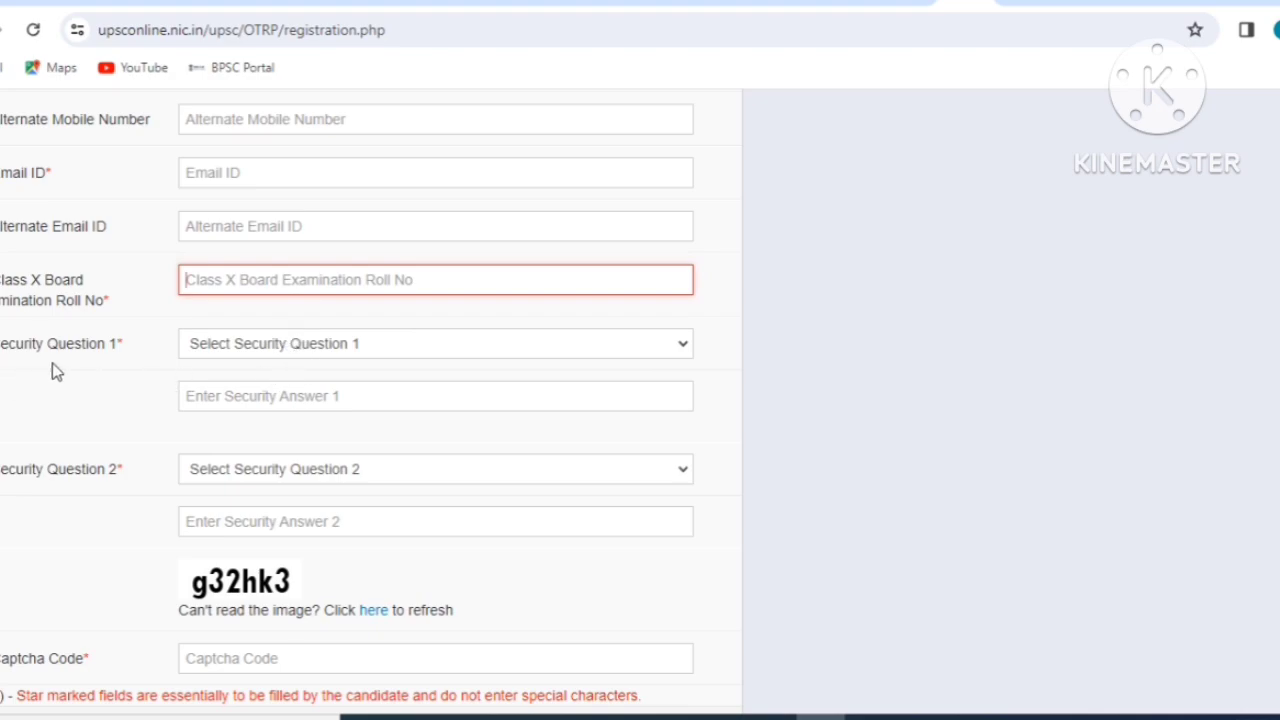
click(278, 352)
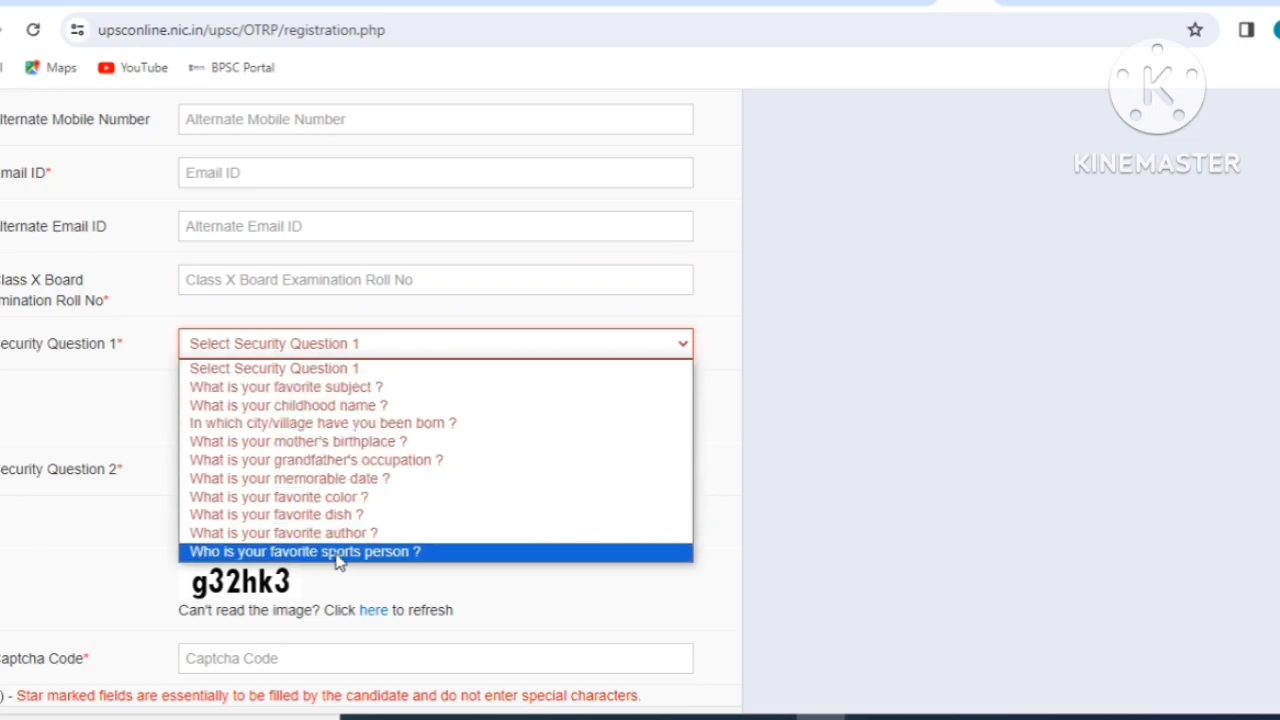
click(332, 405)
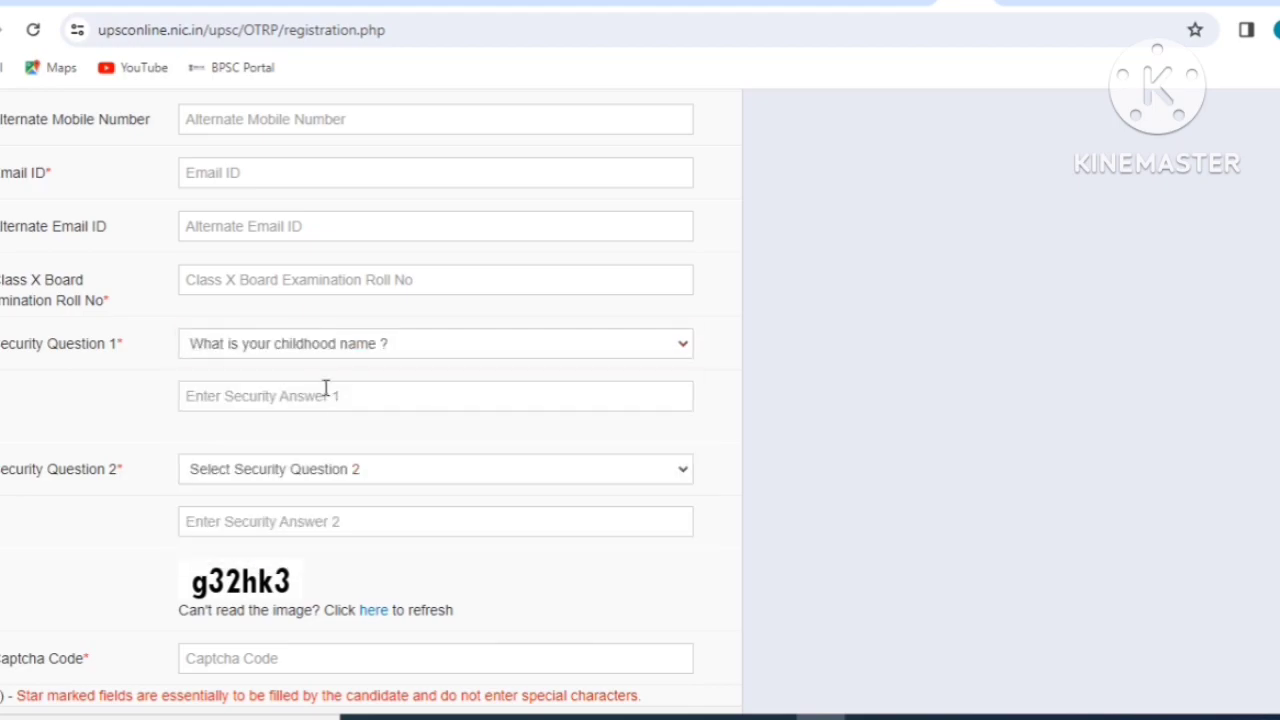
click(272, 401)
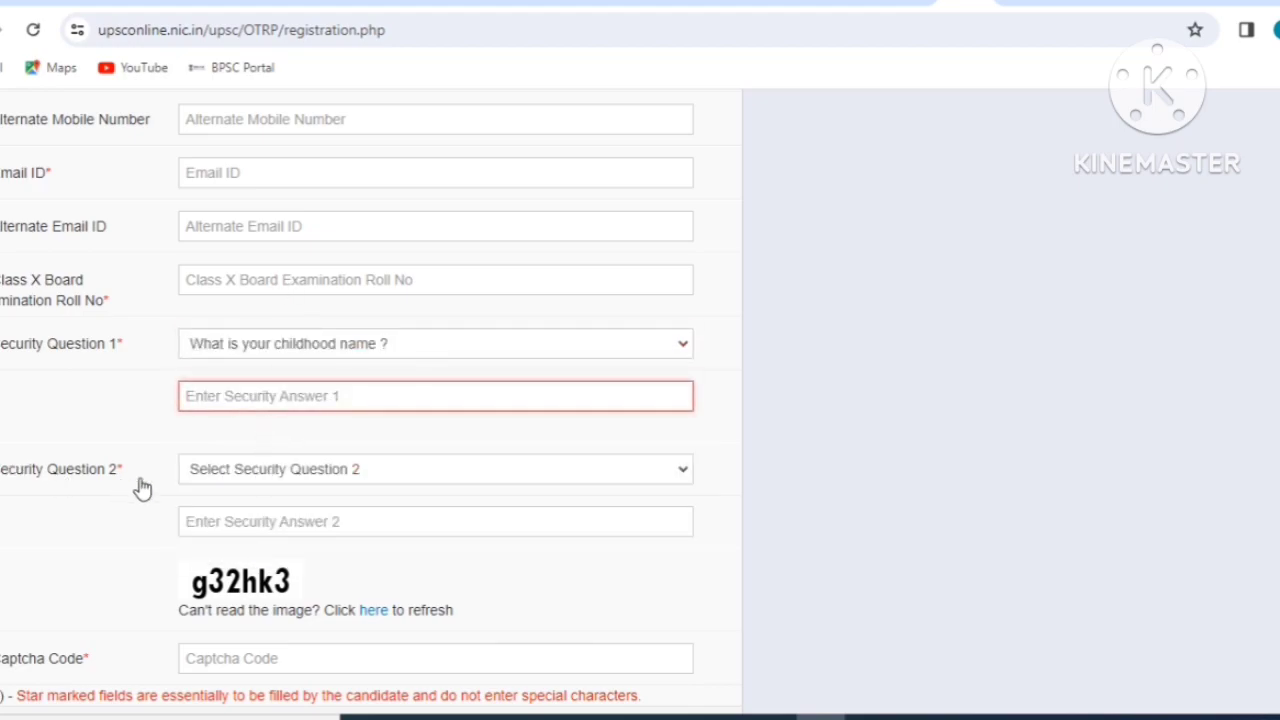
click(272, 478)
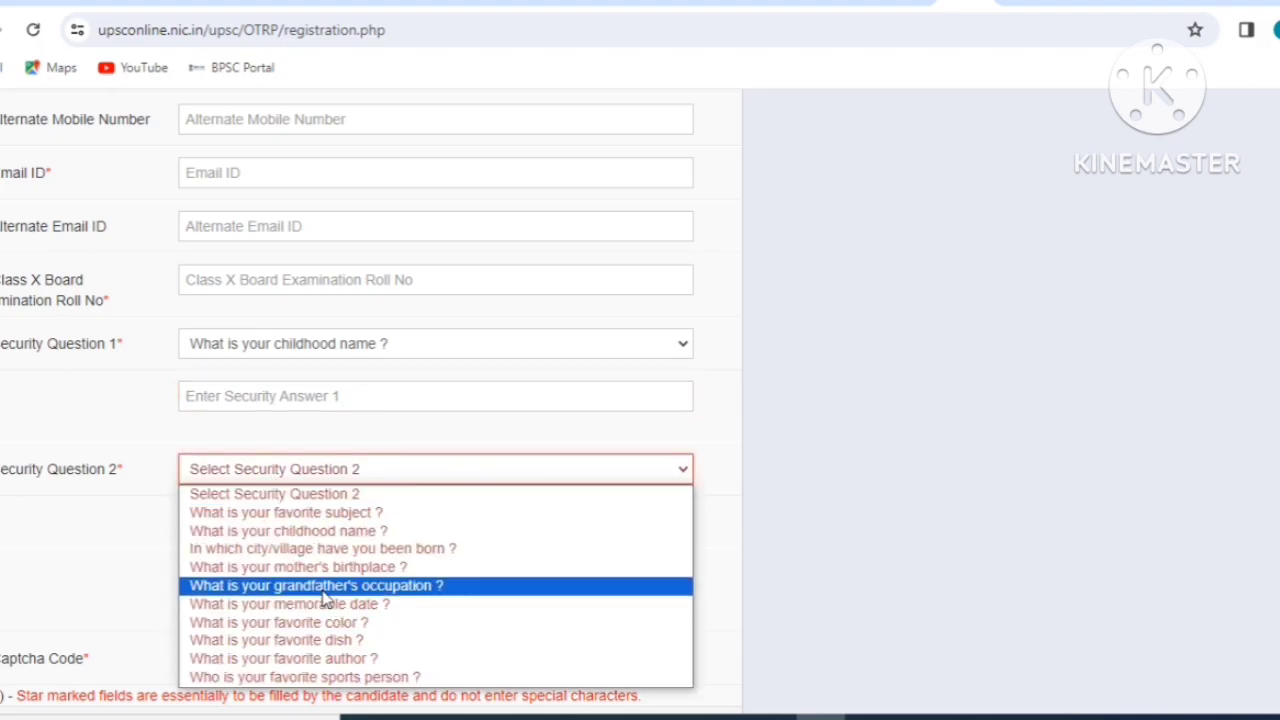
click(340, 677)
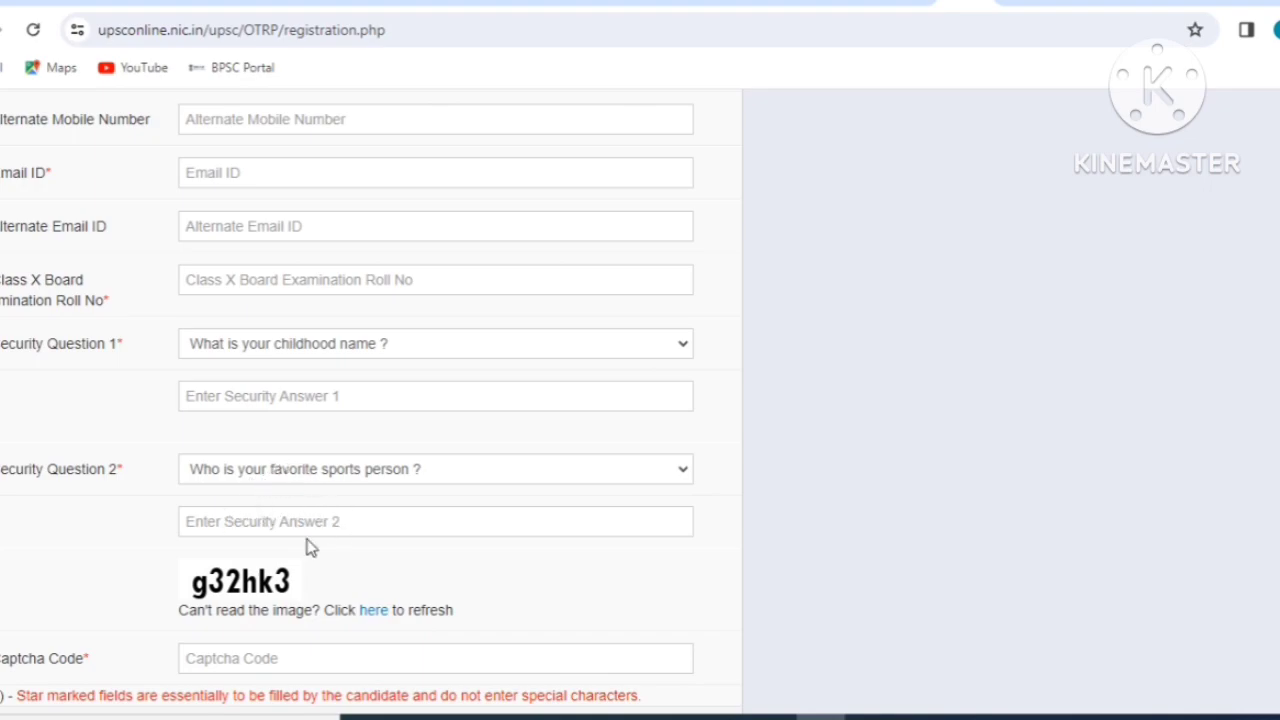
scroll(284, 538, down, 1)
scroll(283, 540, down, 1)
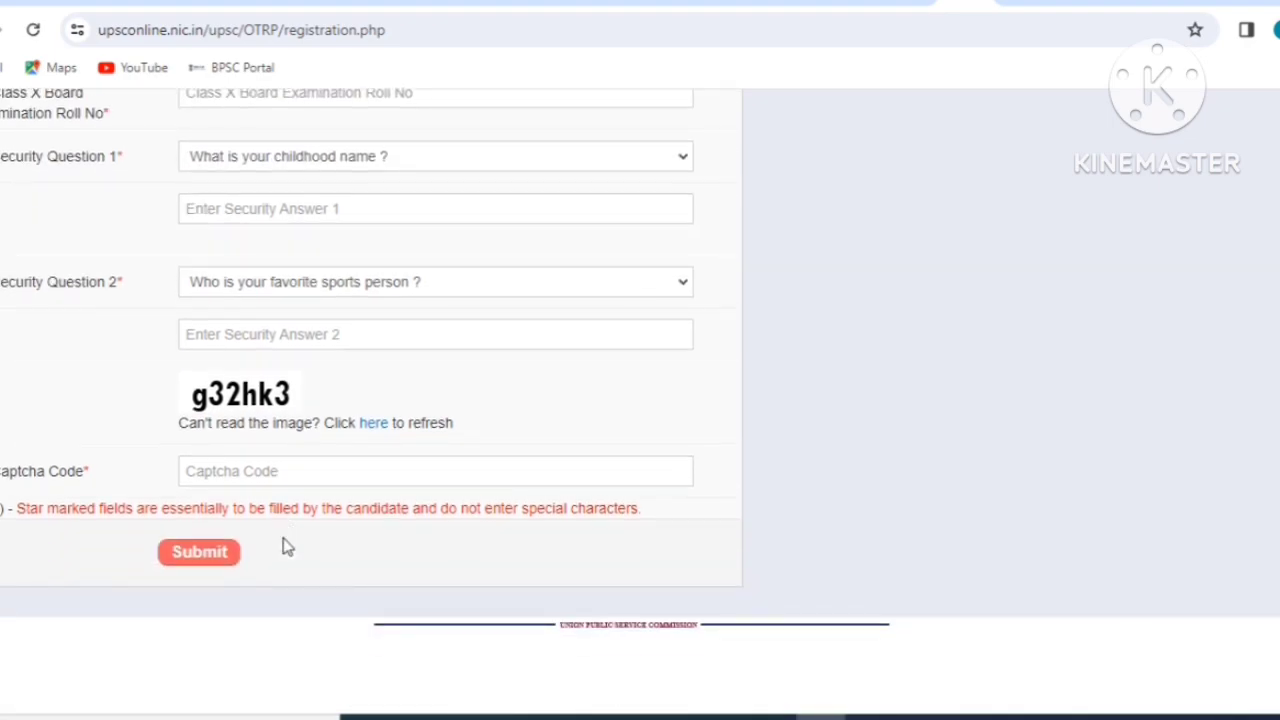
Enter the captcha, submit the form and accept the reviewed Personal Information with I Agree.
click(209, 477)
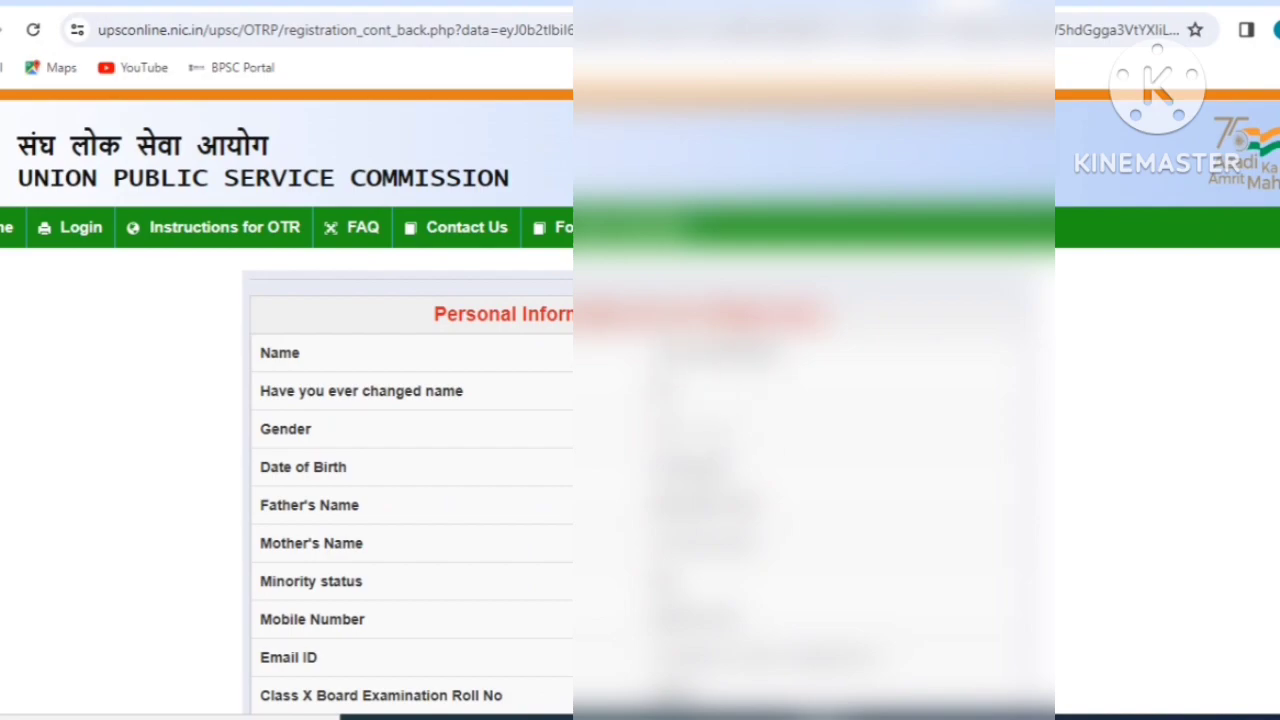
scroll(640, 400, down, 1)
scroll(640, 400, down, 2)
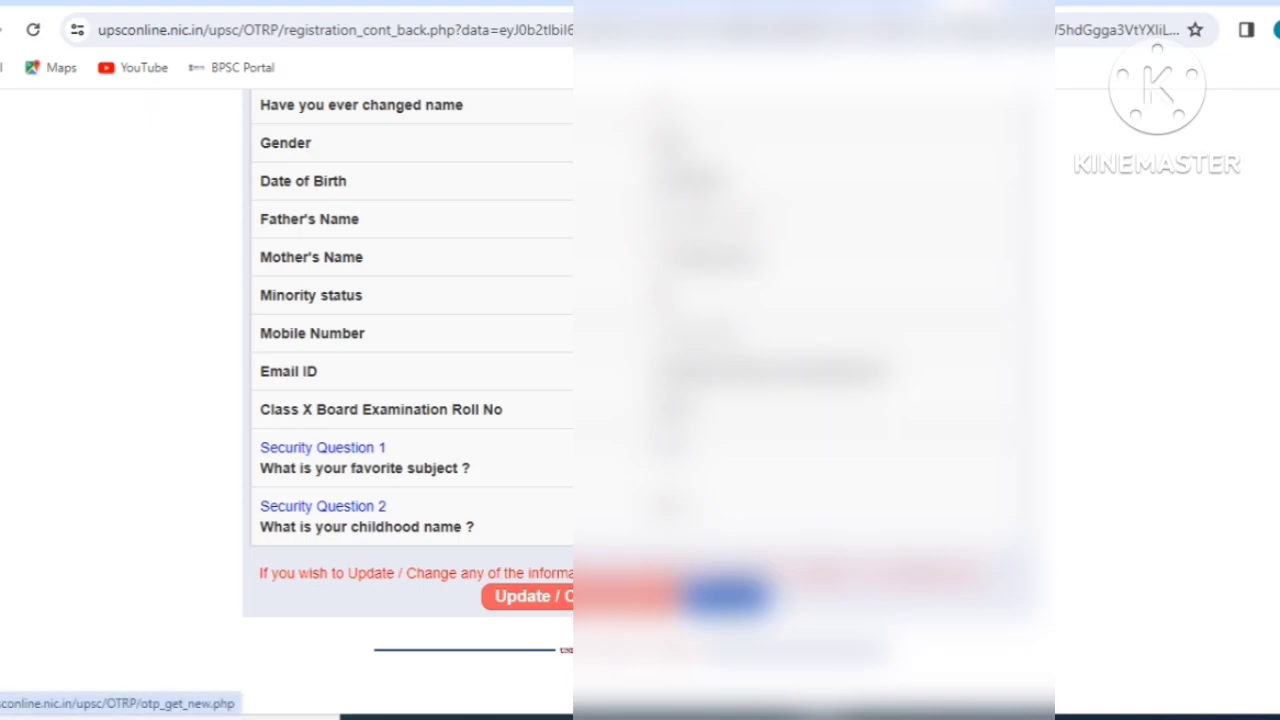
click(729, 606)
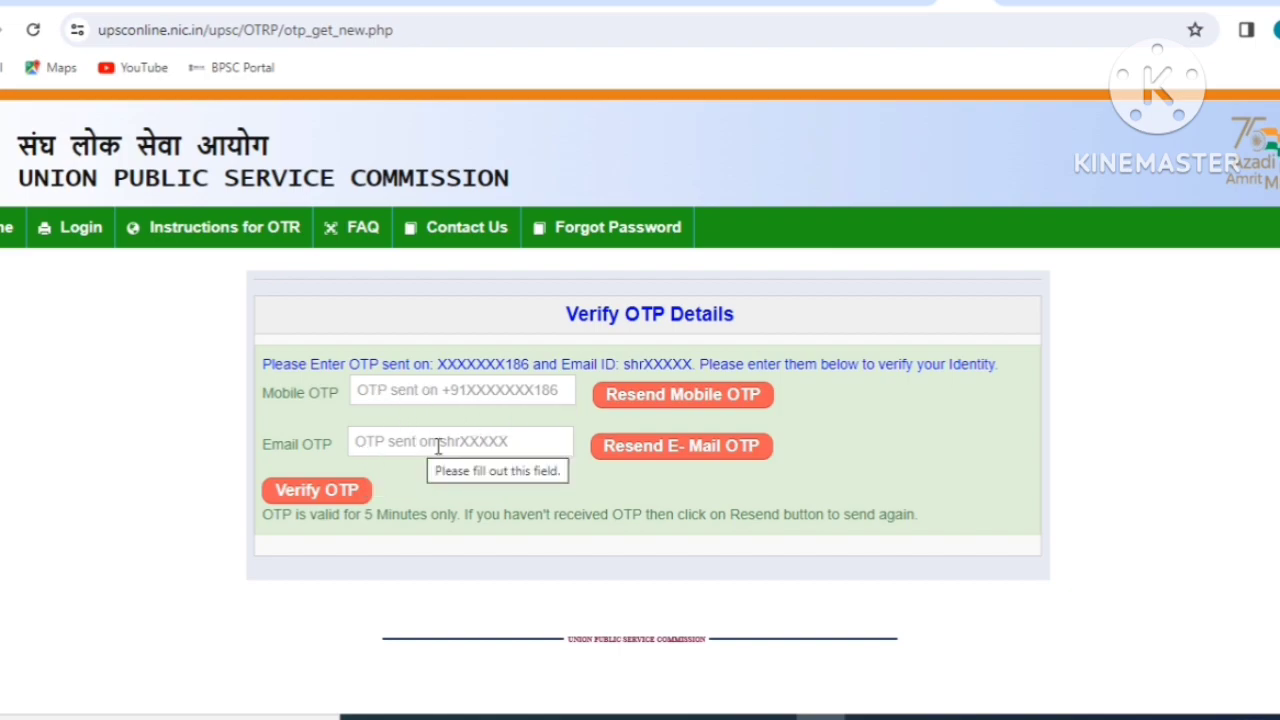
Enter the mobile and e-mail OTPs and submit them for verification.
click(399, 401)
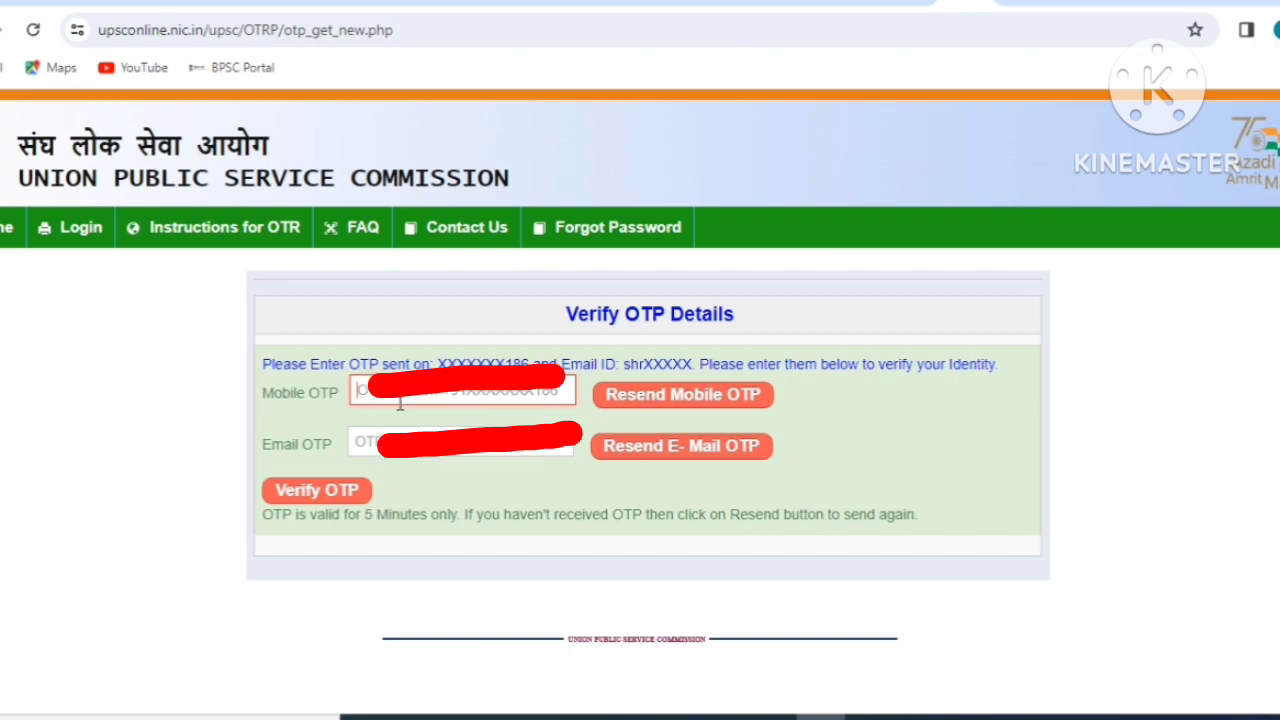
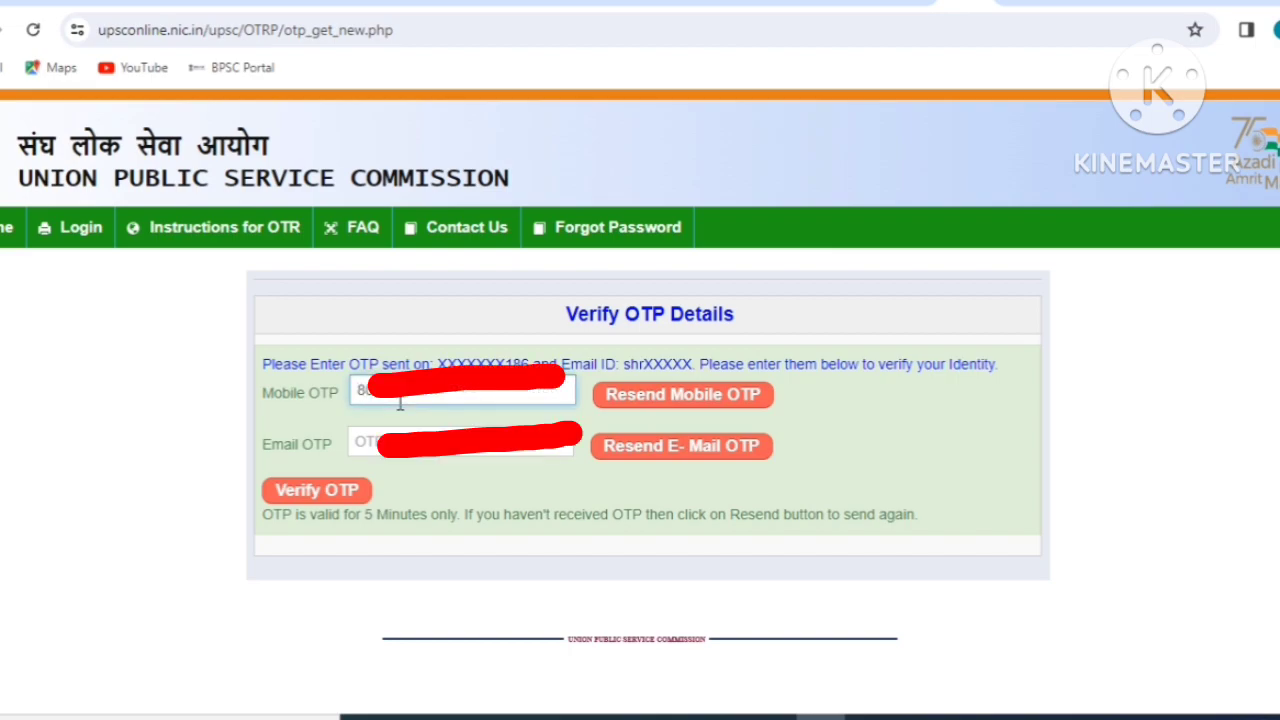
key(Tab)
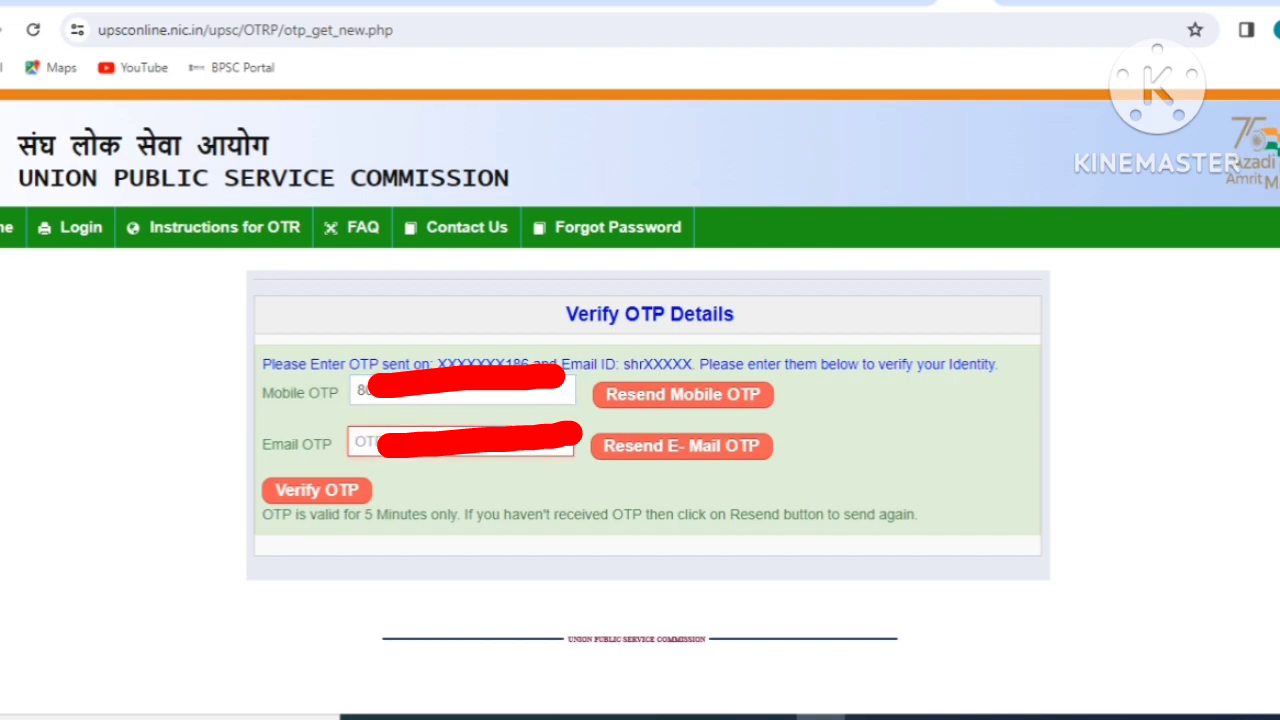
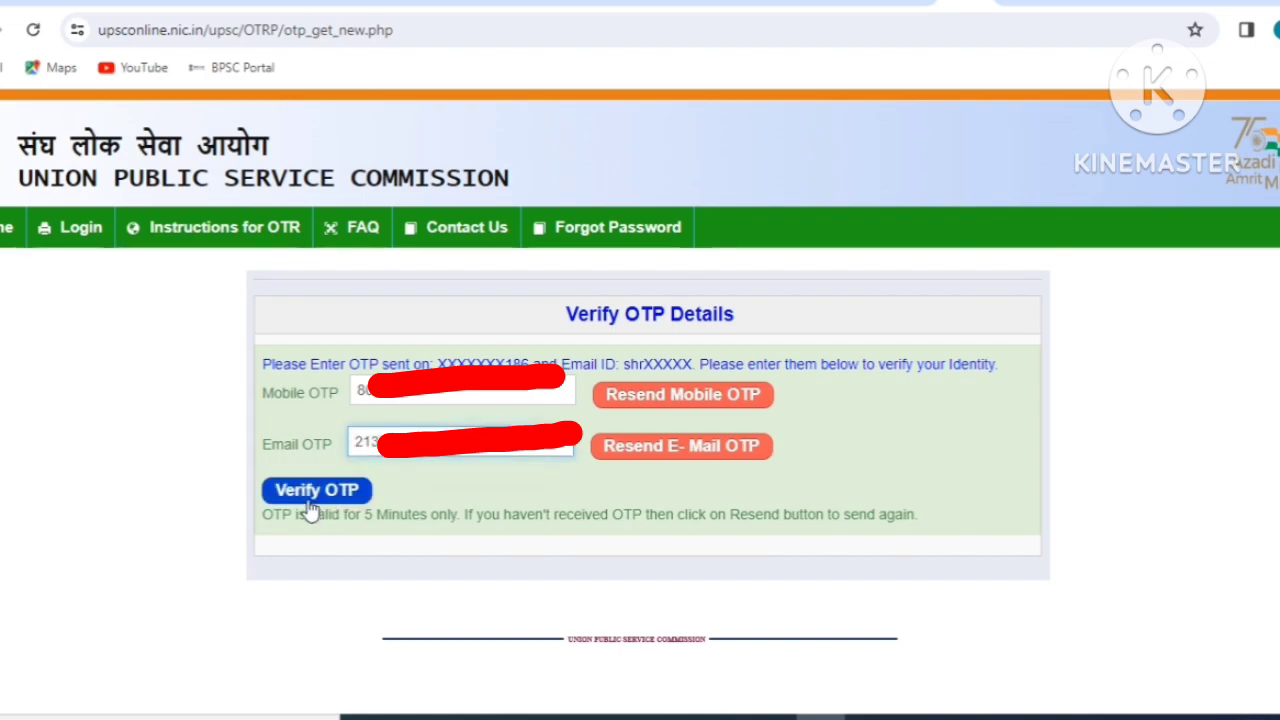
click(309, 500)
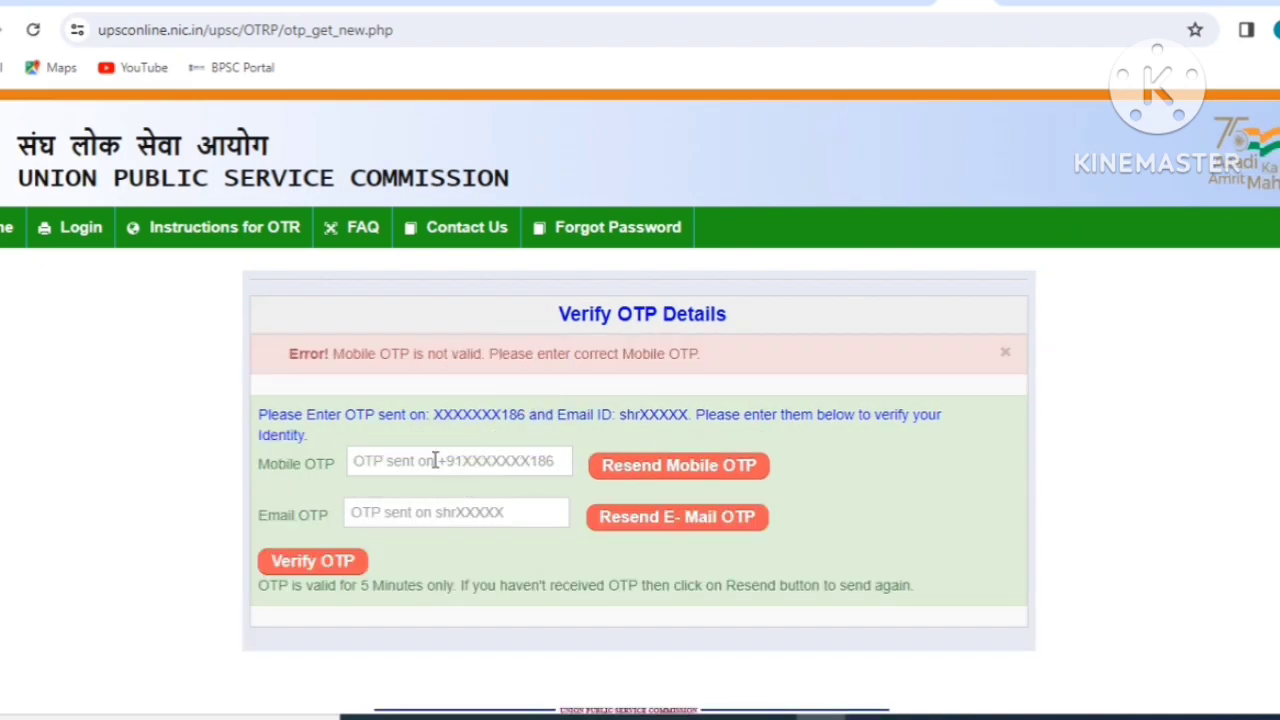
After the error, re-enter the e-mail OTP and corrected mobile OTP, then verify again.
click(435, 460)
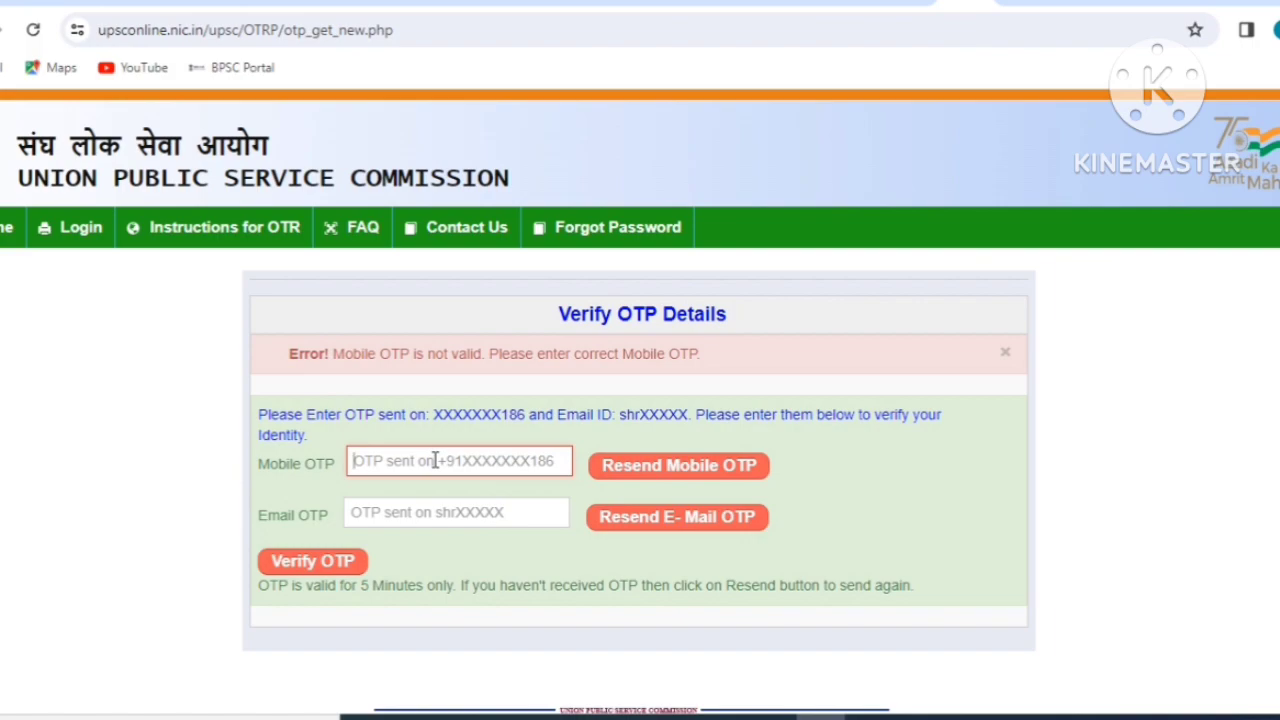
click(433, 511)
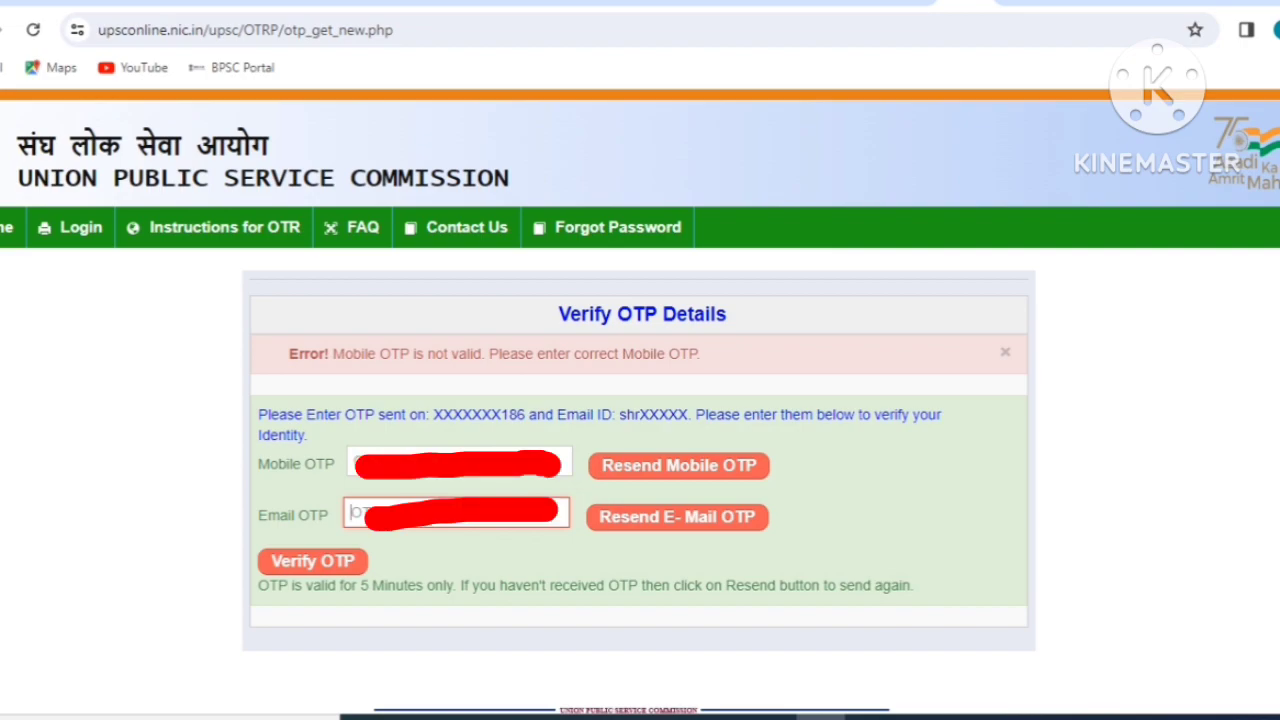
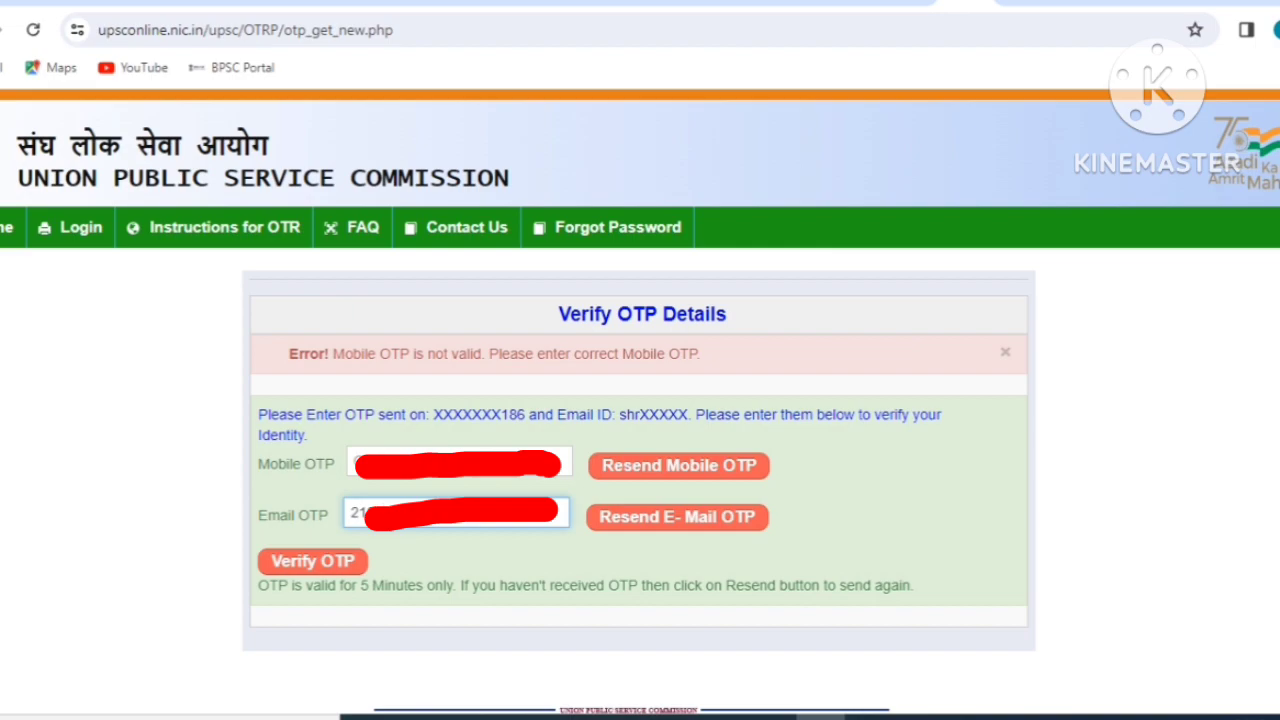
click(378, 452)
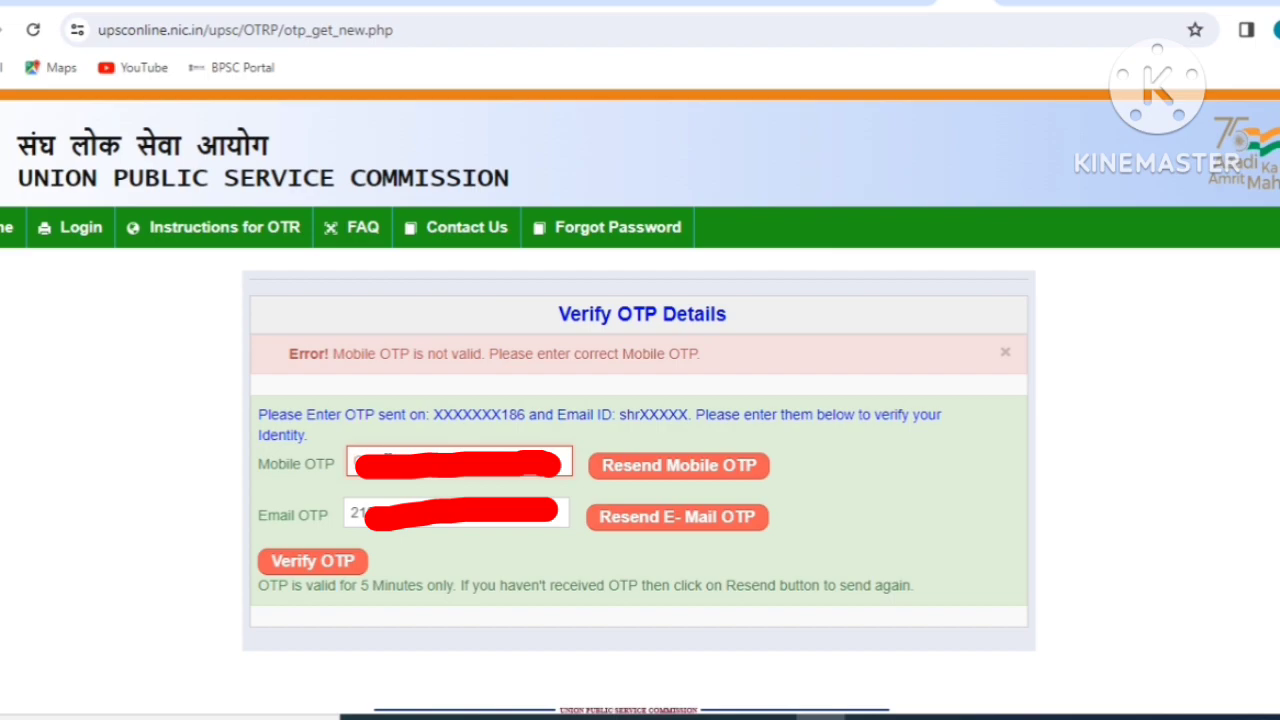
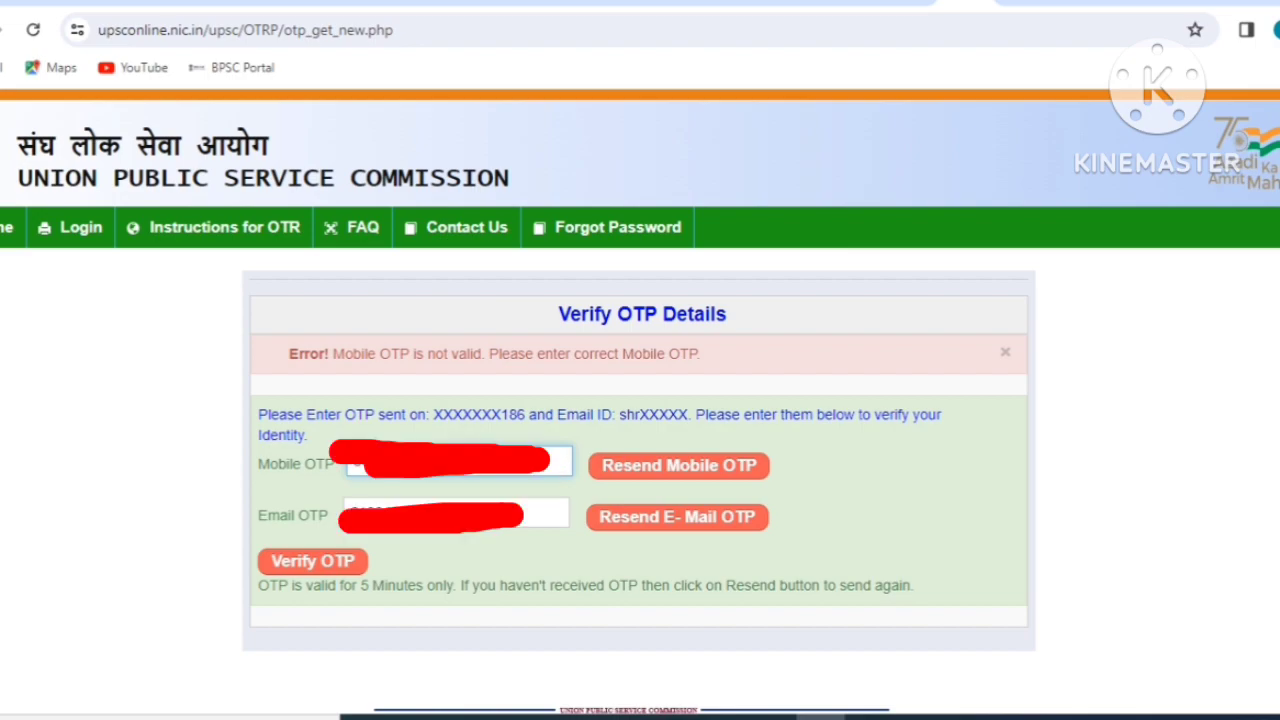
click(324, 562)
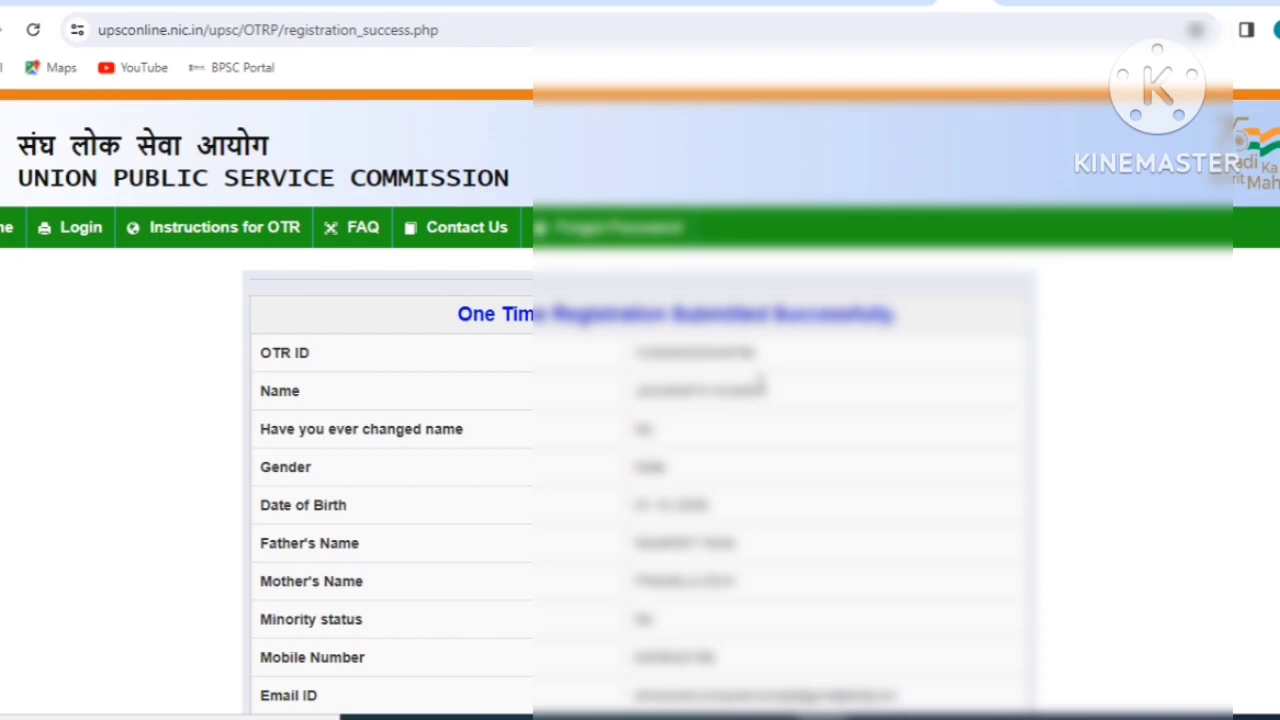
Review the One Time Registration success page, then go to the applicant Login page.
scroll(760, 385, down, 1)
scroll(760, 405, down, 2)
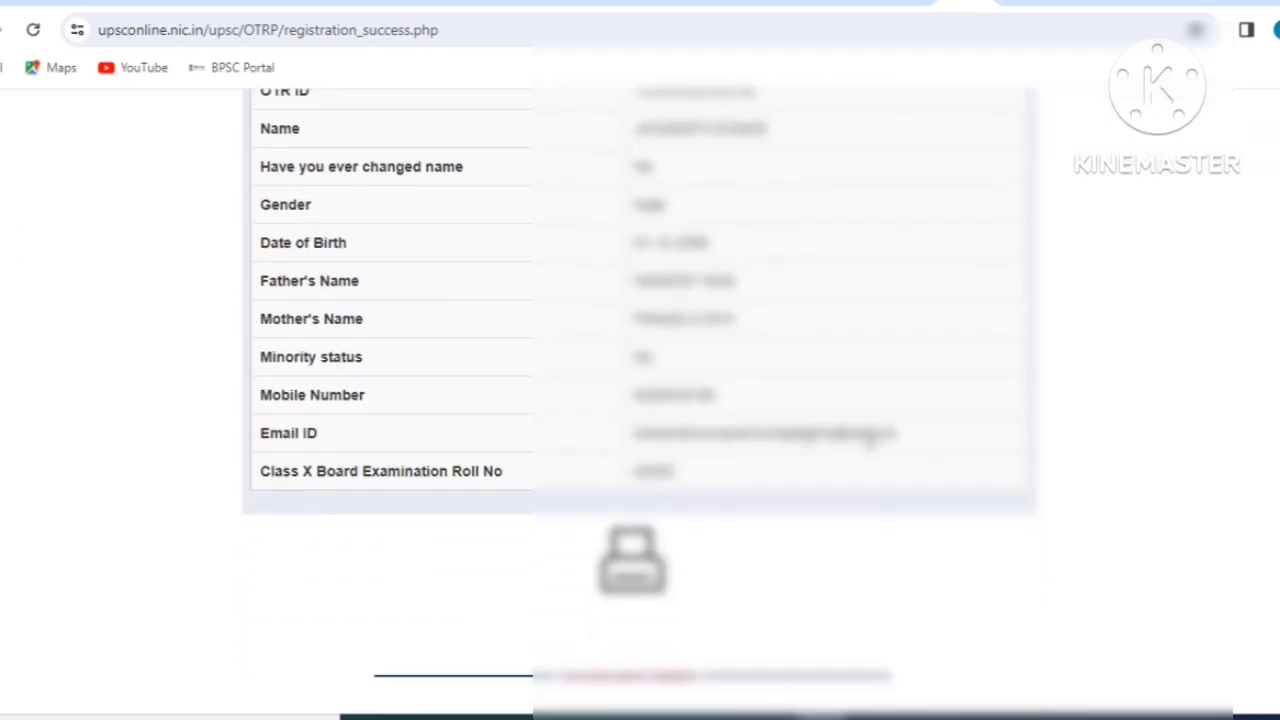
scroll(870, 437, up, 1)
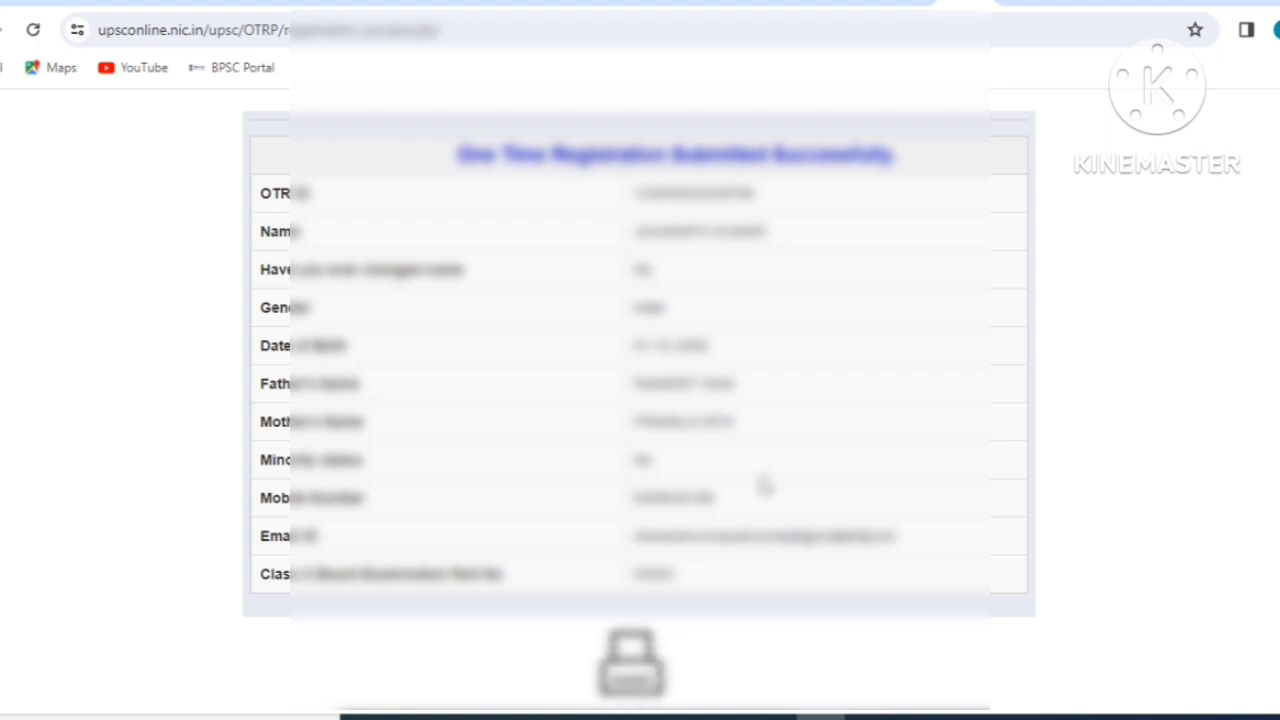
scroll(743, 526, down, 1)
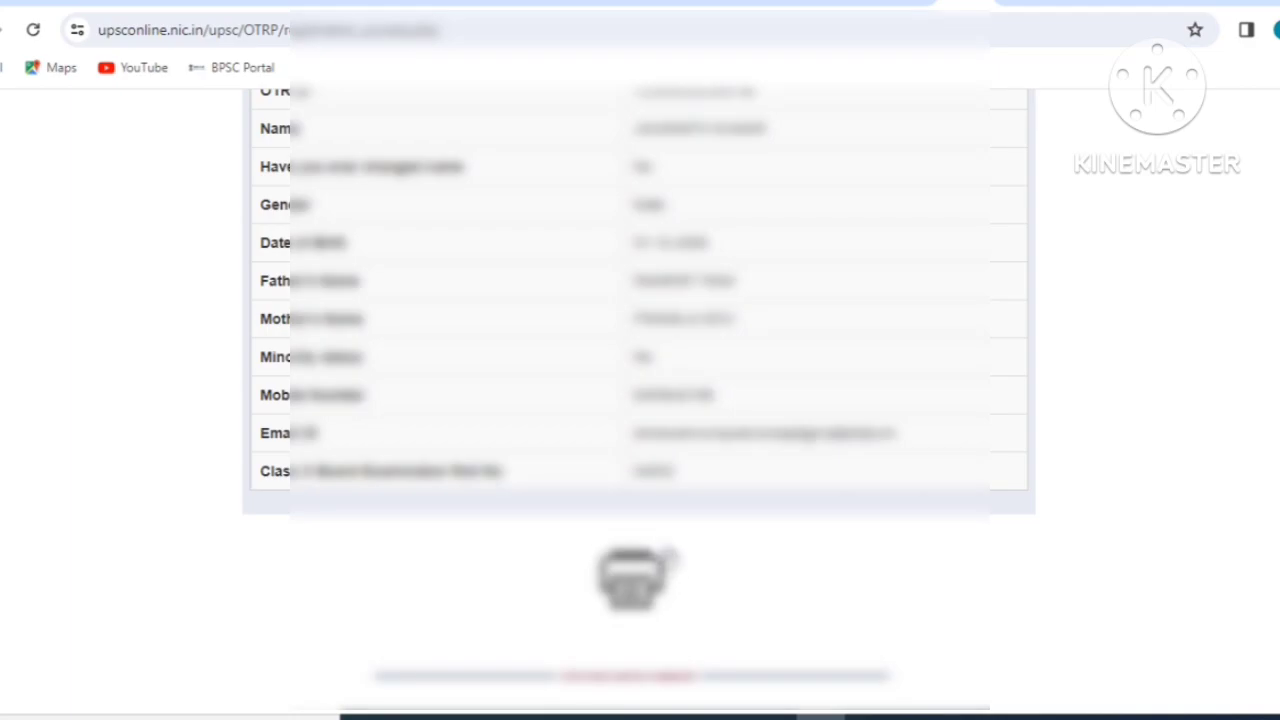
scroll(220, 376, up, 3)
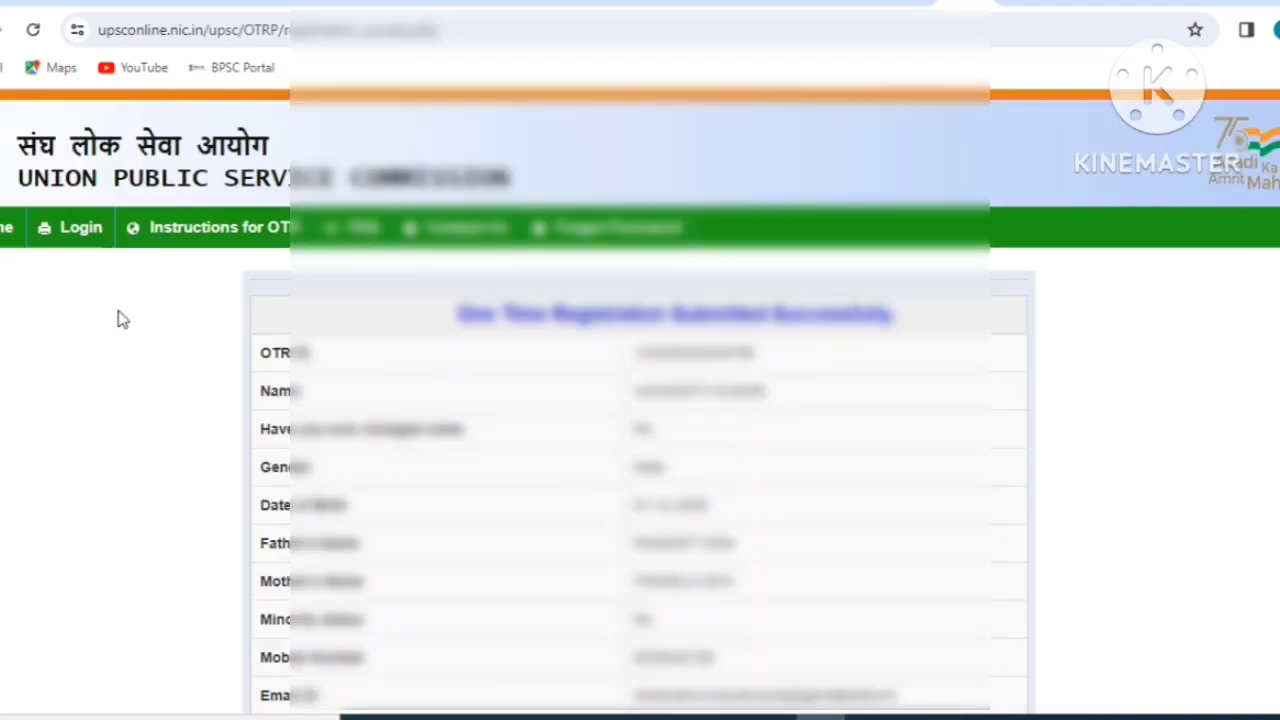
click(77, 236)
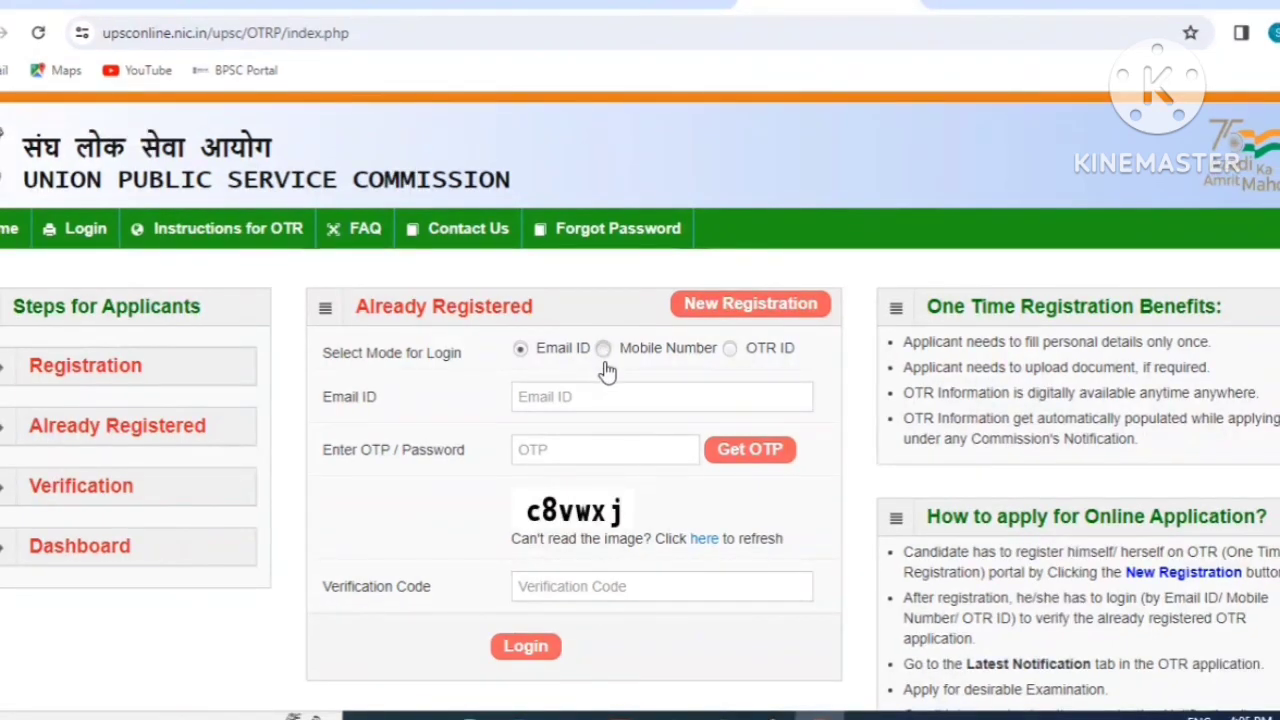
Log in by registered mobile number with a login OTP to the applicant dashboard.
click(603, 349)
click(571, 398)
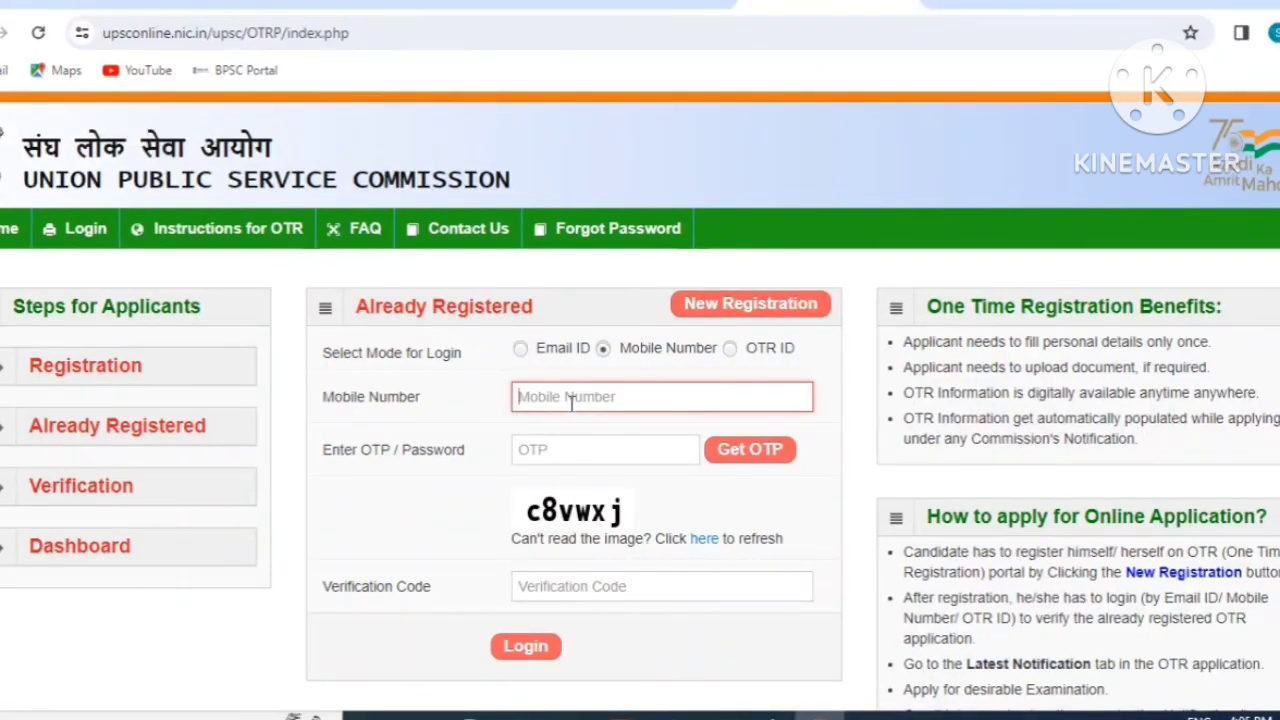
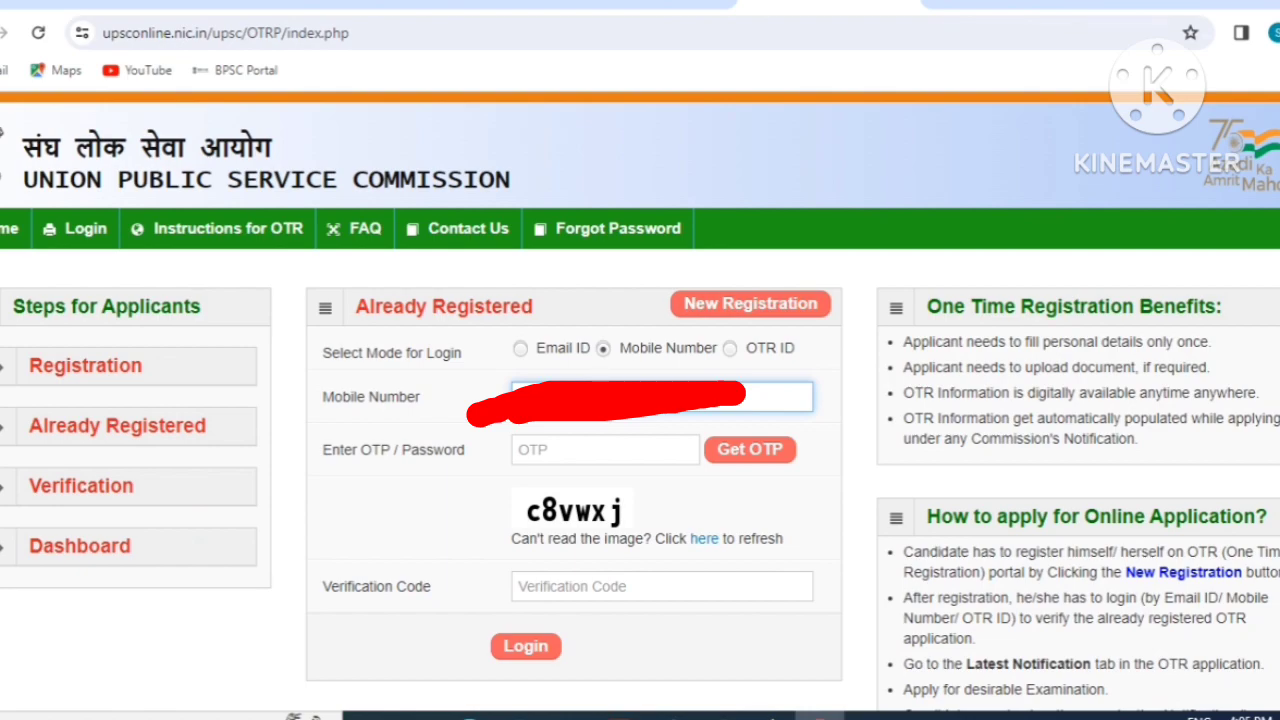
click(752, 450)
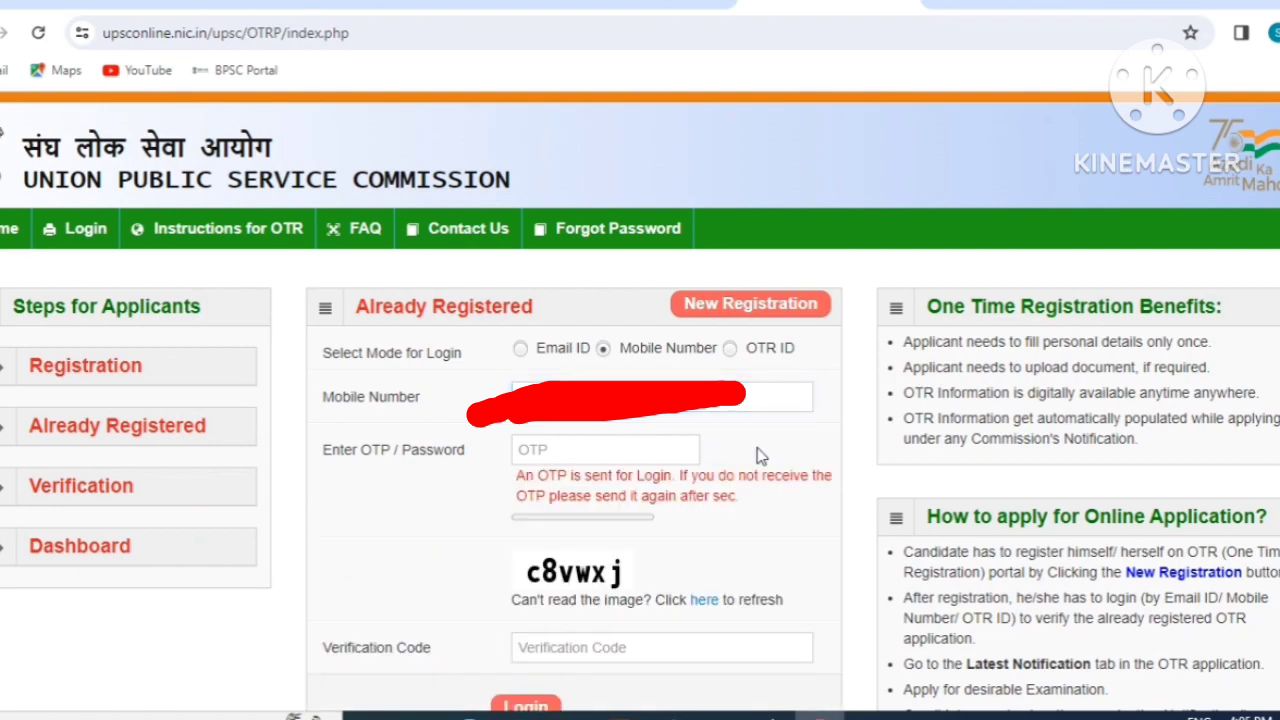
click(613, 449)
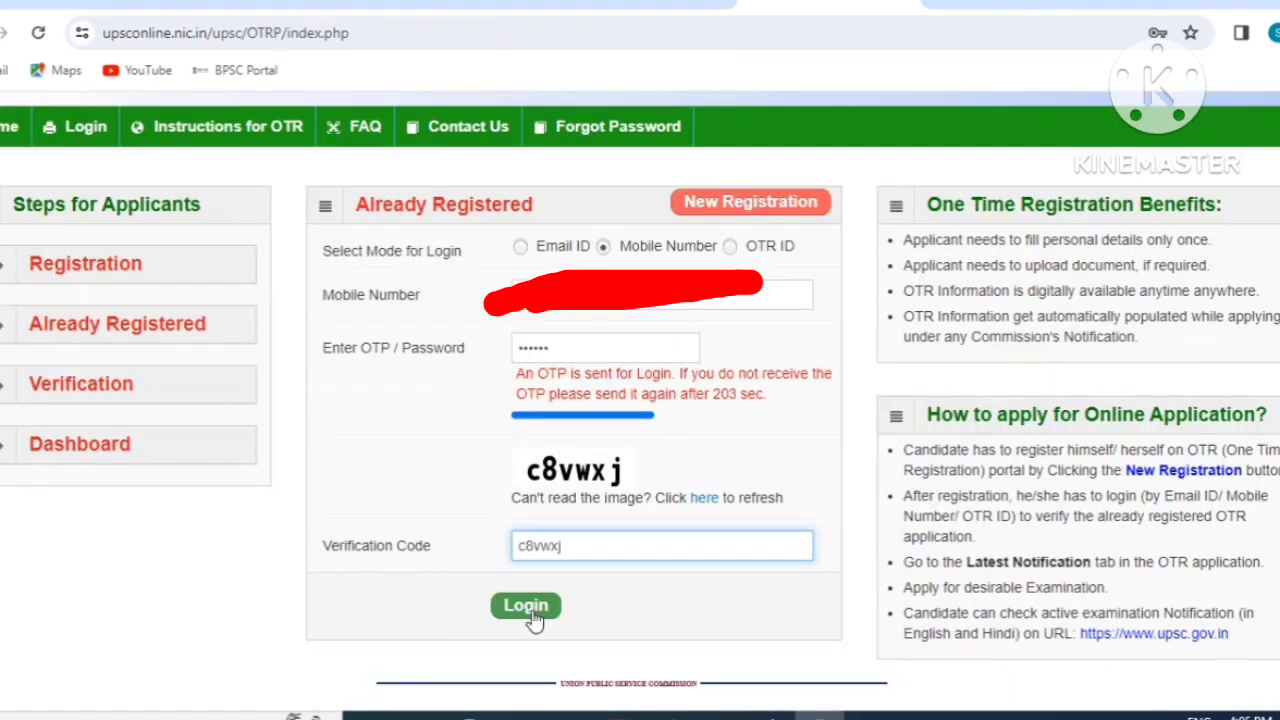
click(527, 605)
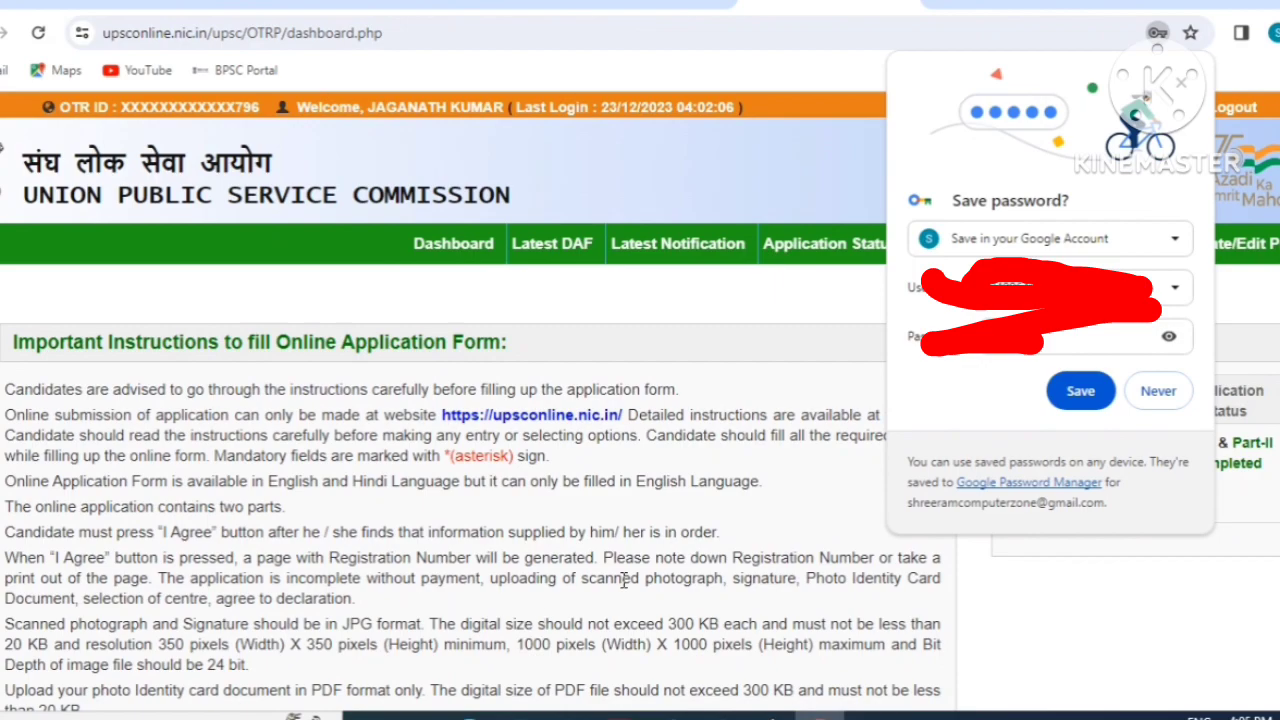
Dismiss the save-password popup and open CDS (I) 2024 Part I from Latest Notification.
click(1184, 84)
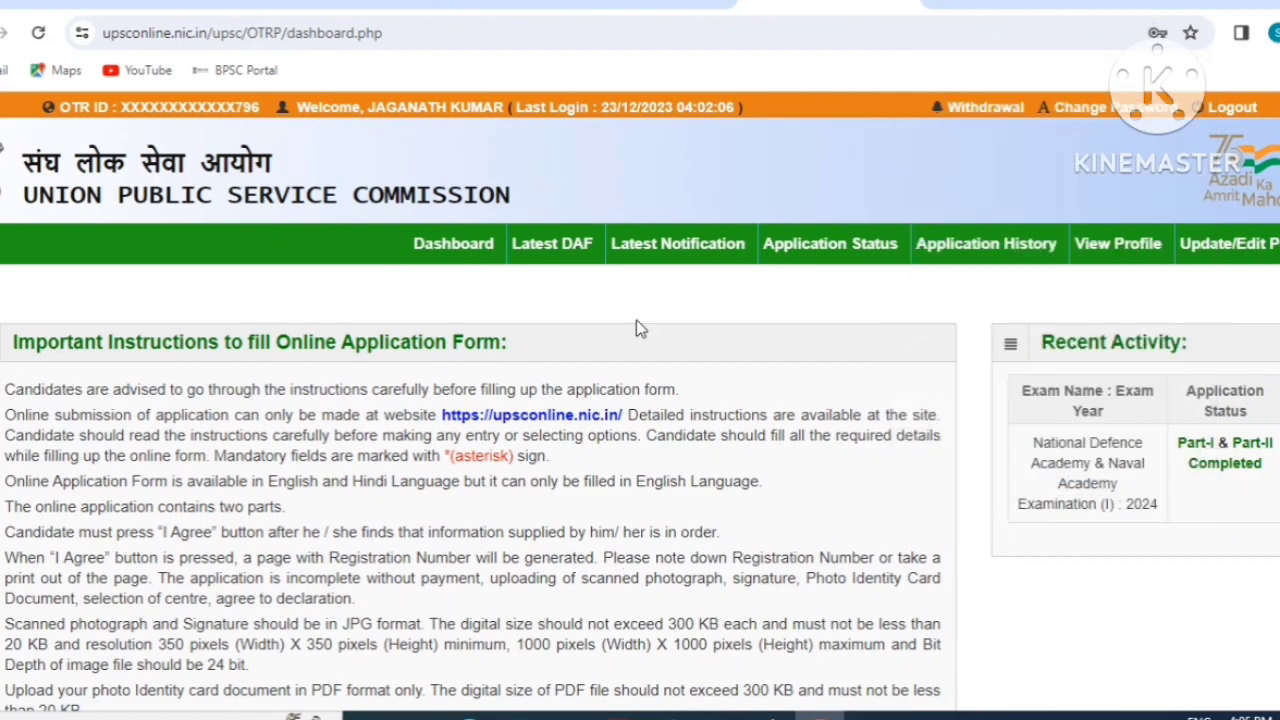
click(669, 262)
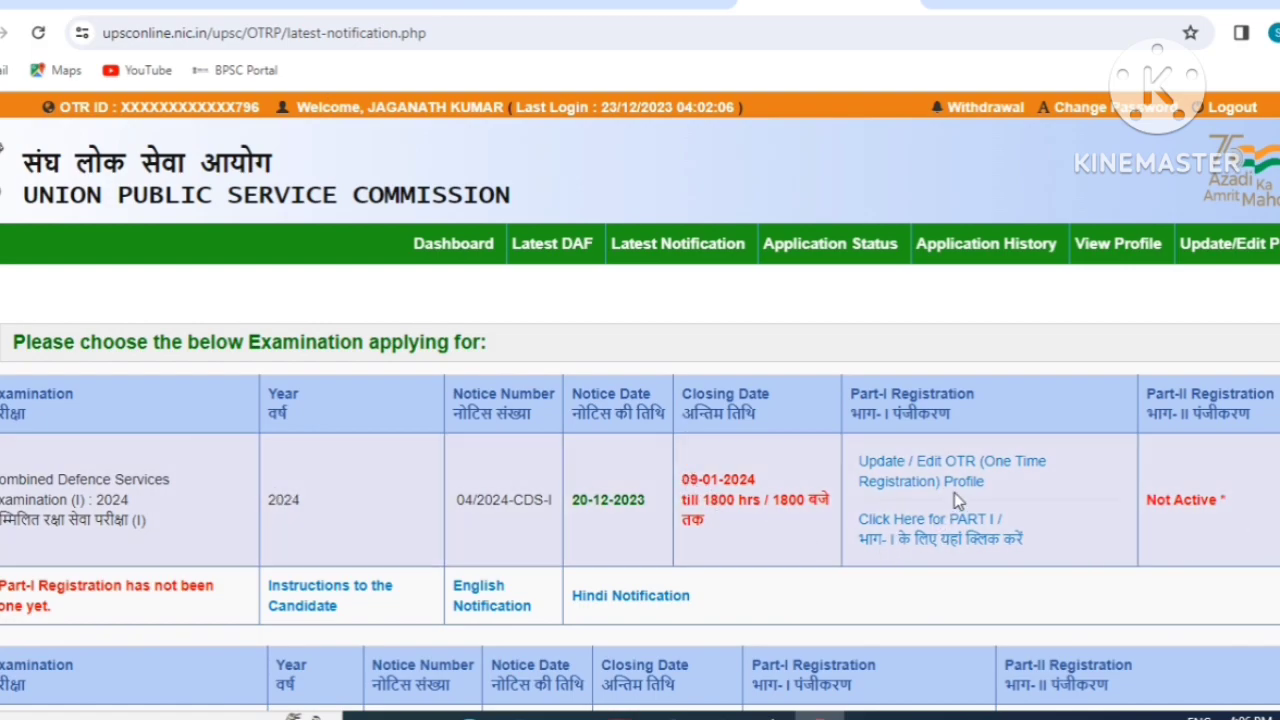
scroll(954, 492, down, 1)
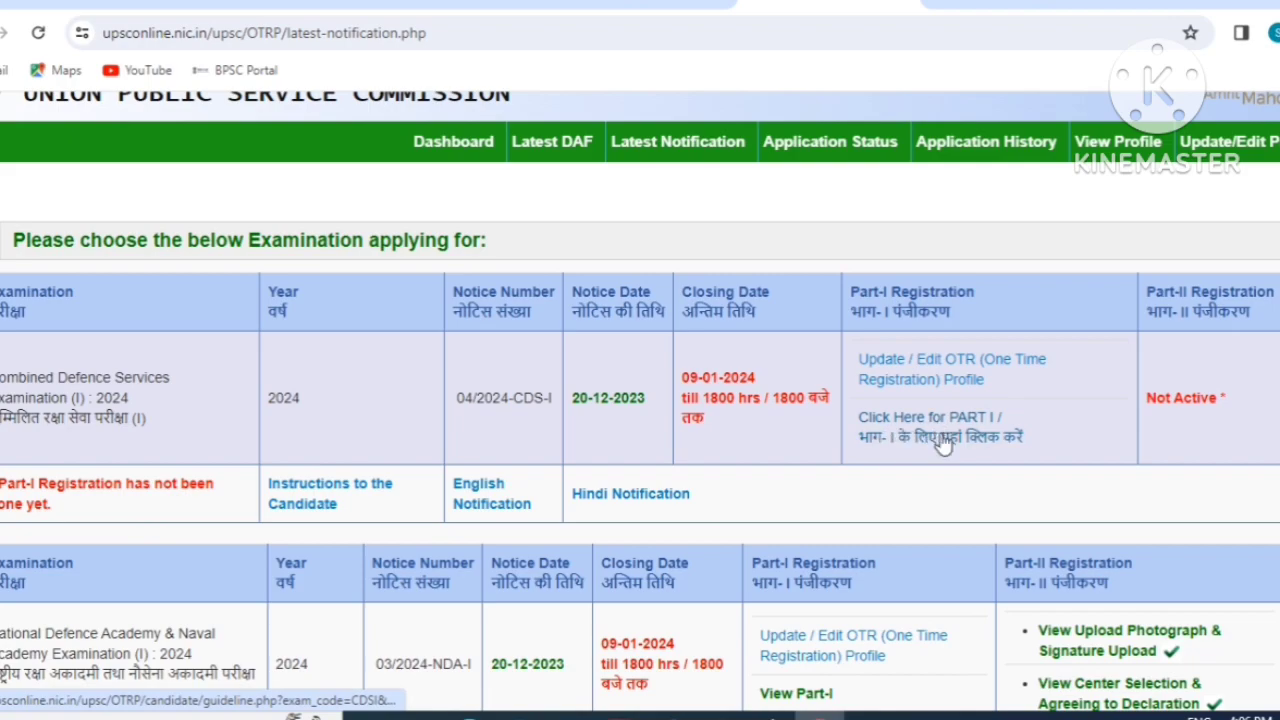
click(931, 452)
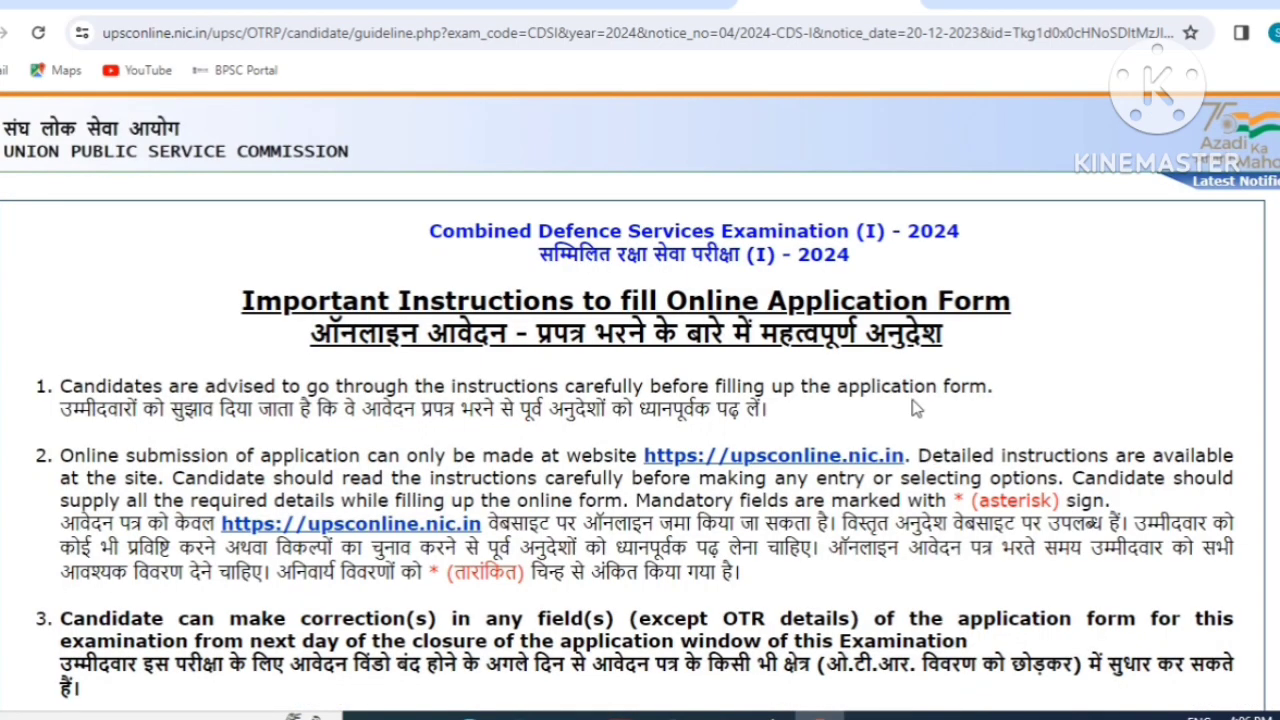
Scroll through the CDS (I) 2024 guidelines to reach the Part I form.
scroll(760, 370, down, 12)
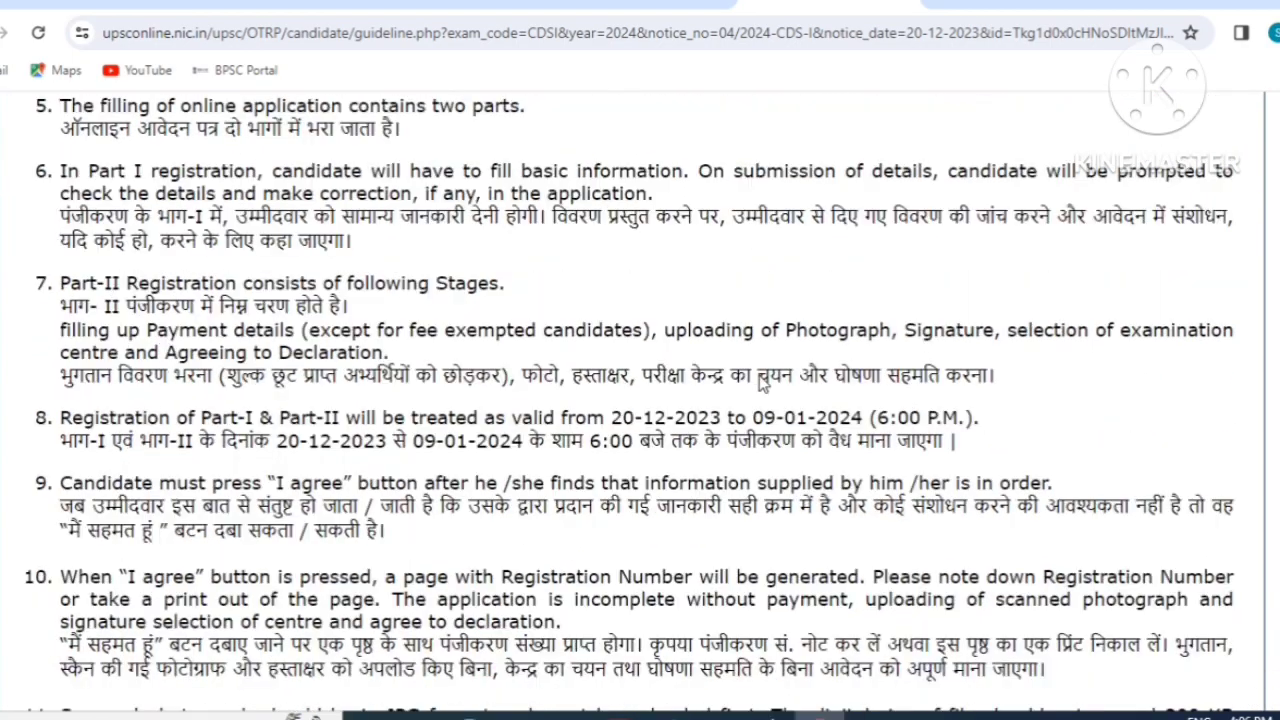
scroll(763, 370, down, 12)
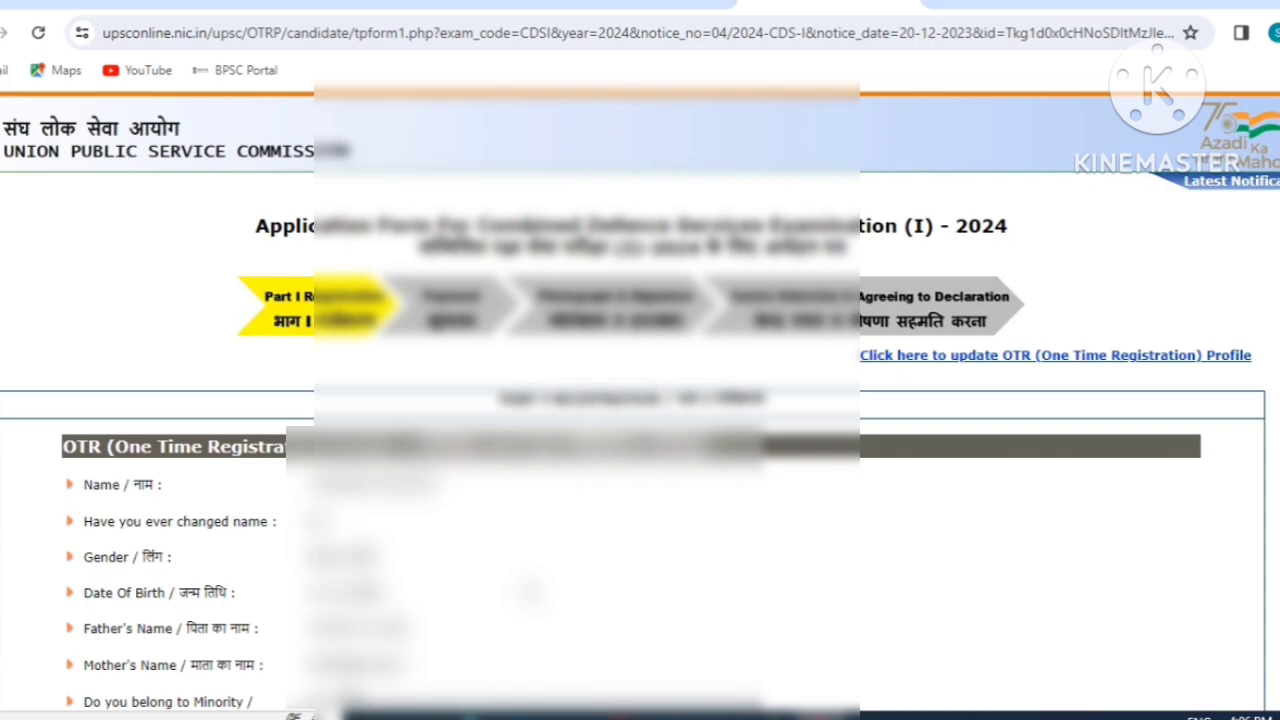
Set Marital Status to Unmarried and Community to SC, then start the certificate and qualification fields.
scroll(545, 438, down, 5)
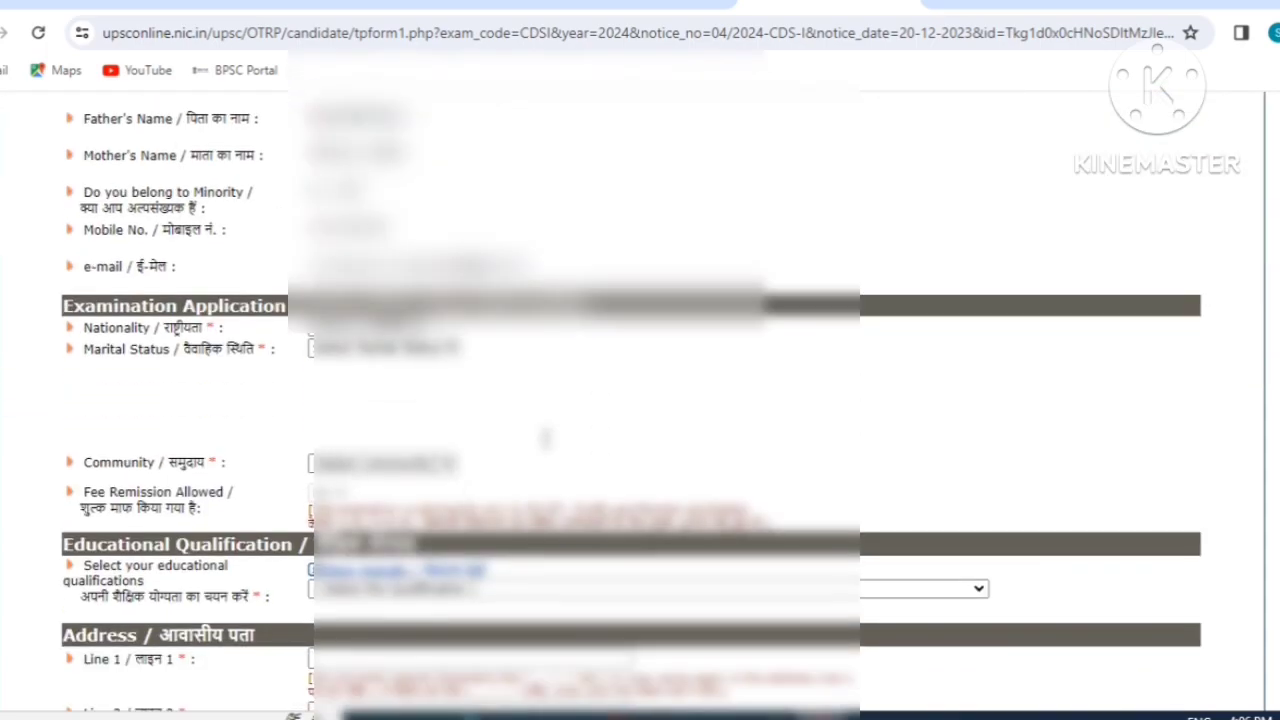
scroll(463, 278, down, 1)
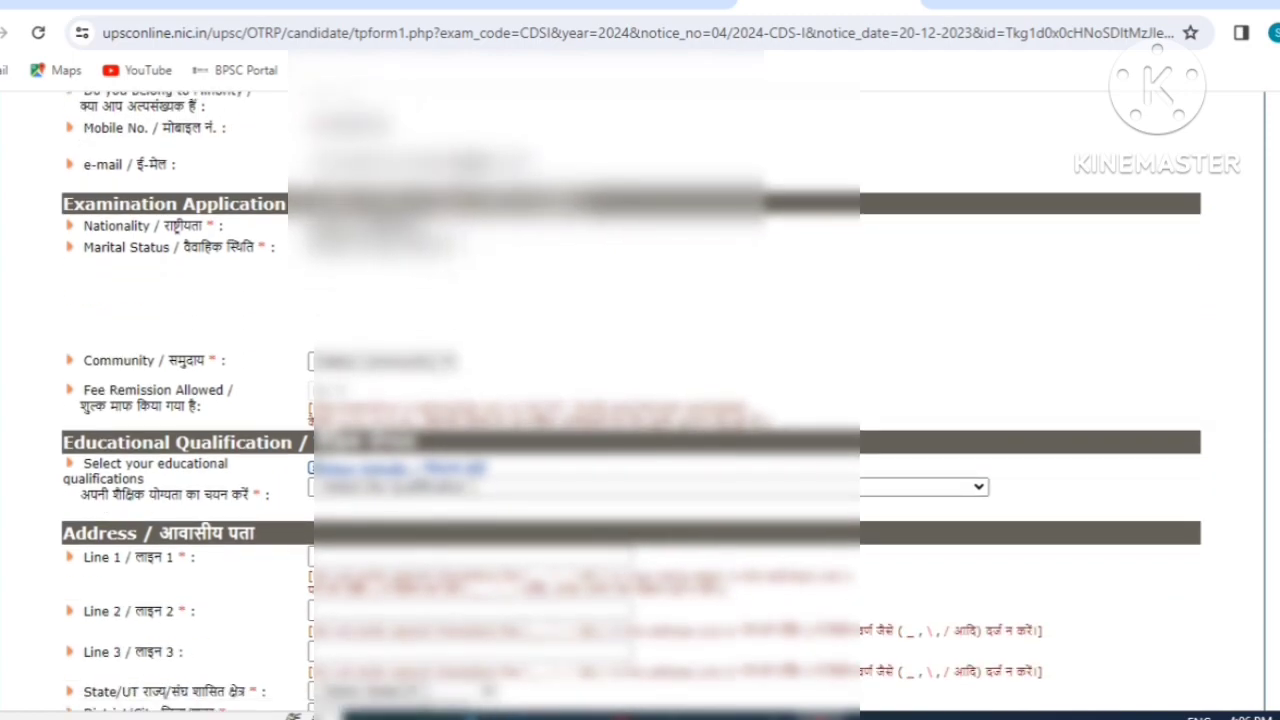
click(380, 246)
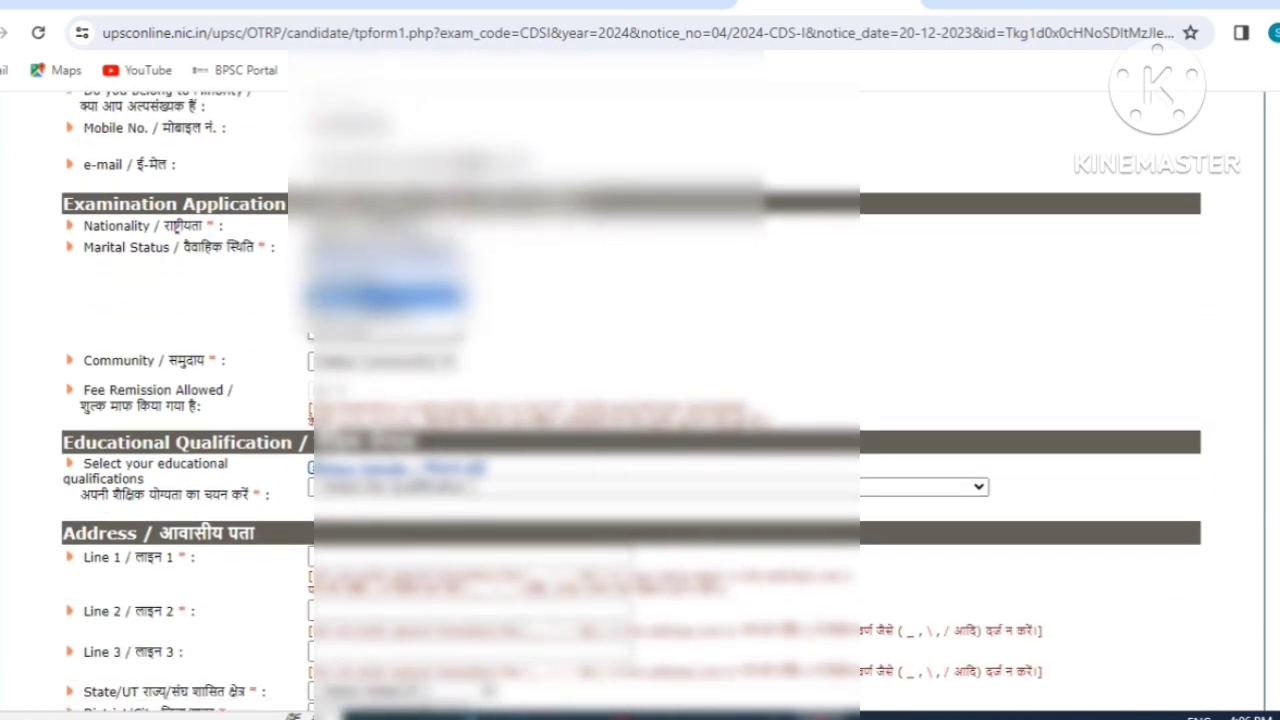
click(372, 290)
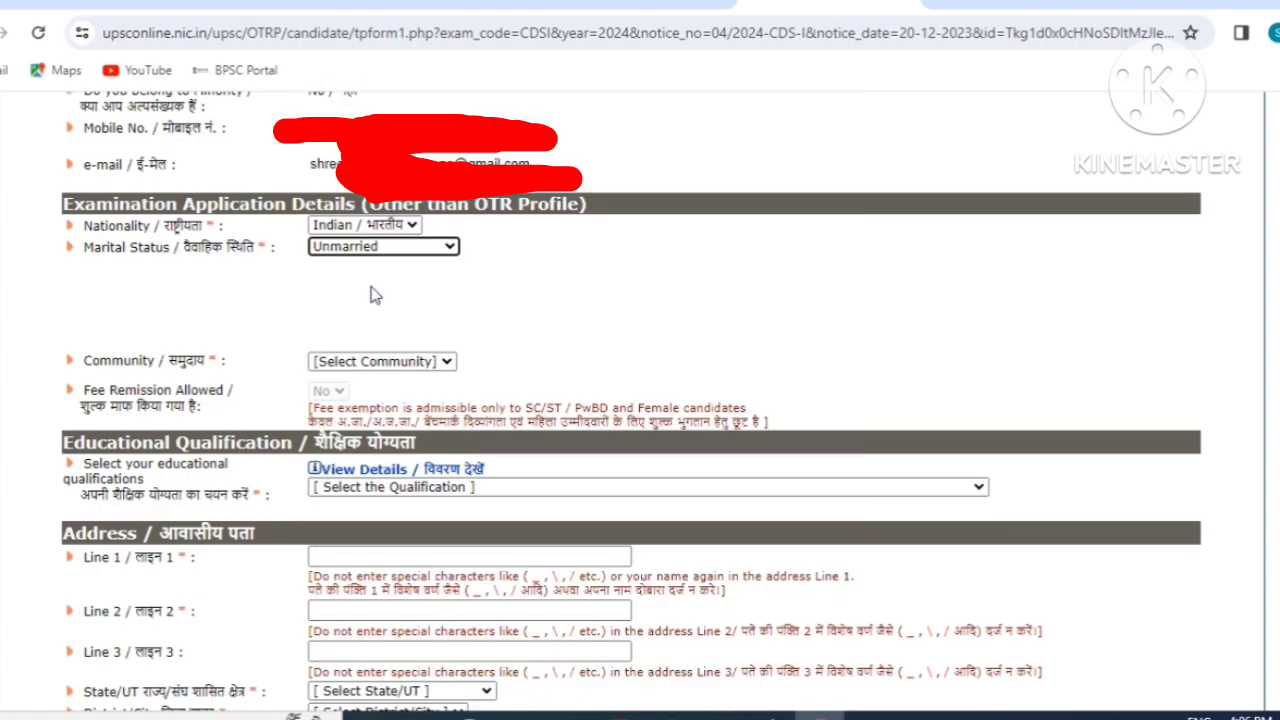
click(395, 362)
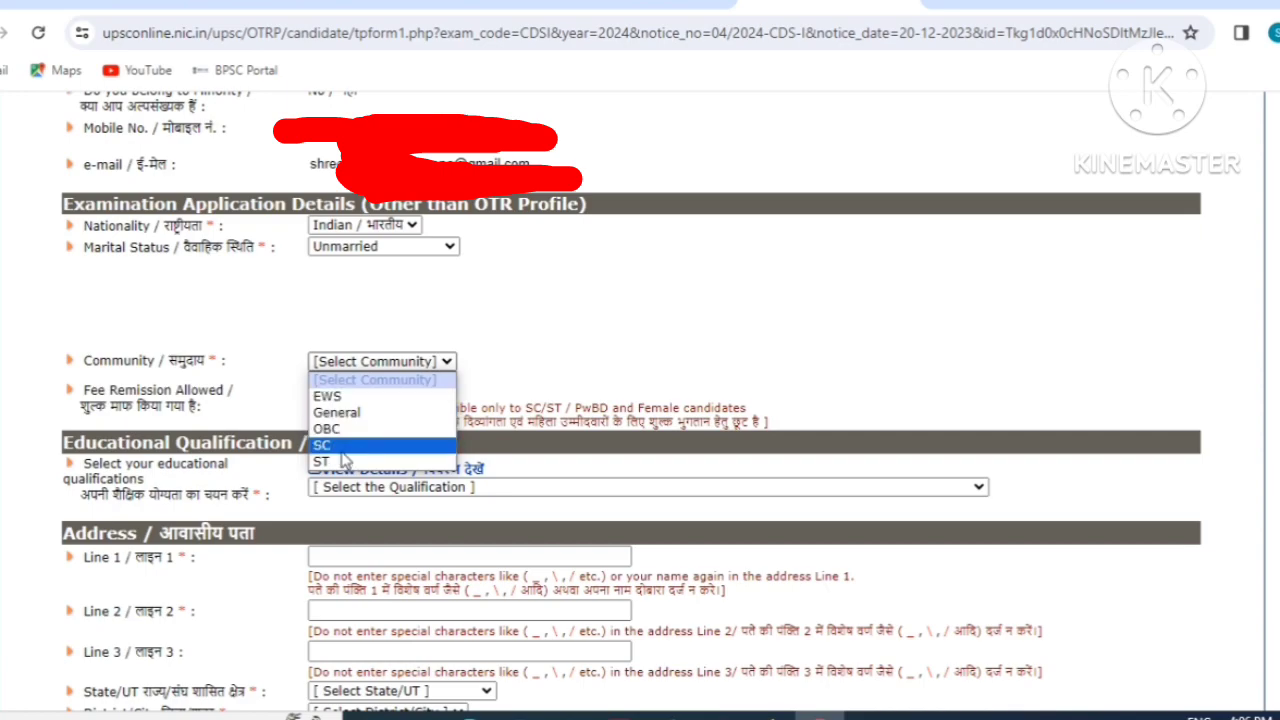
click(342, 450)
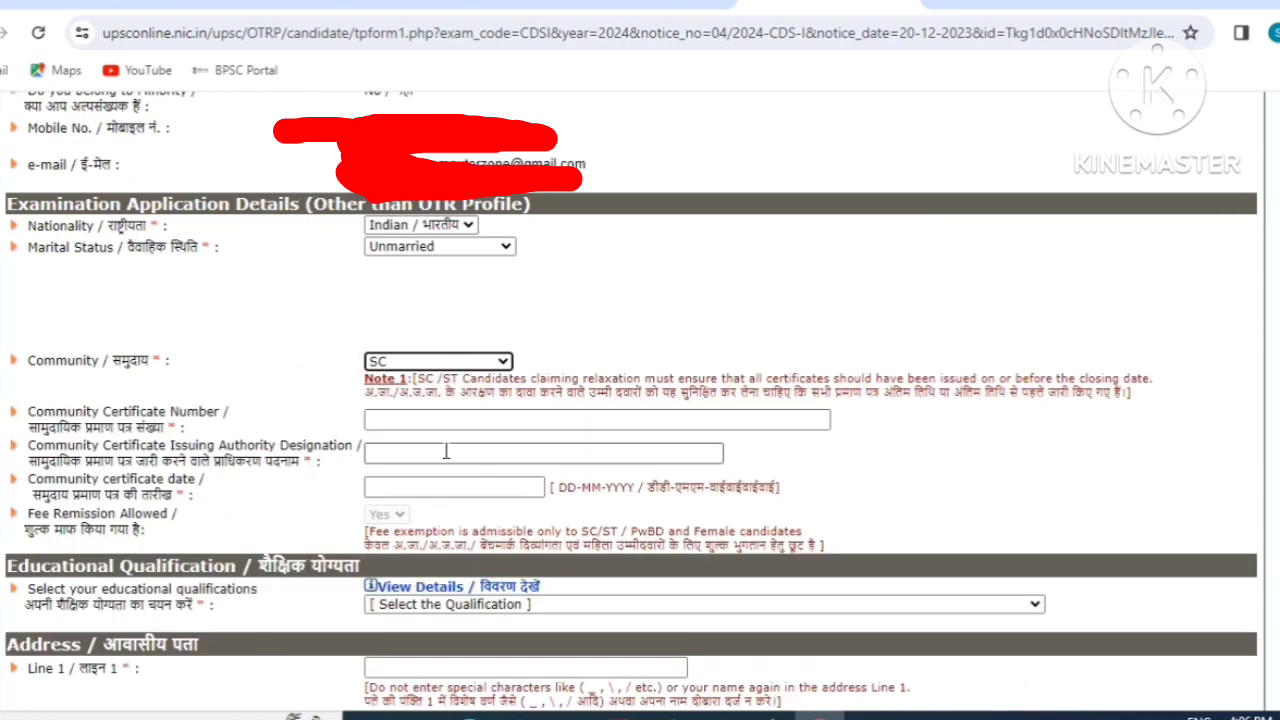
click(410, 422)
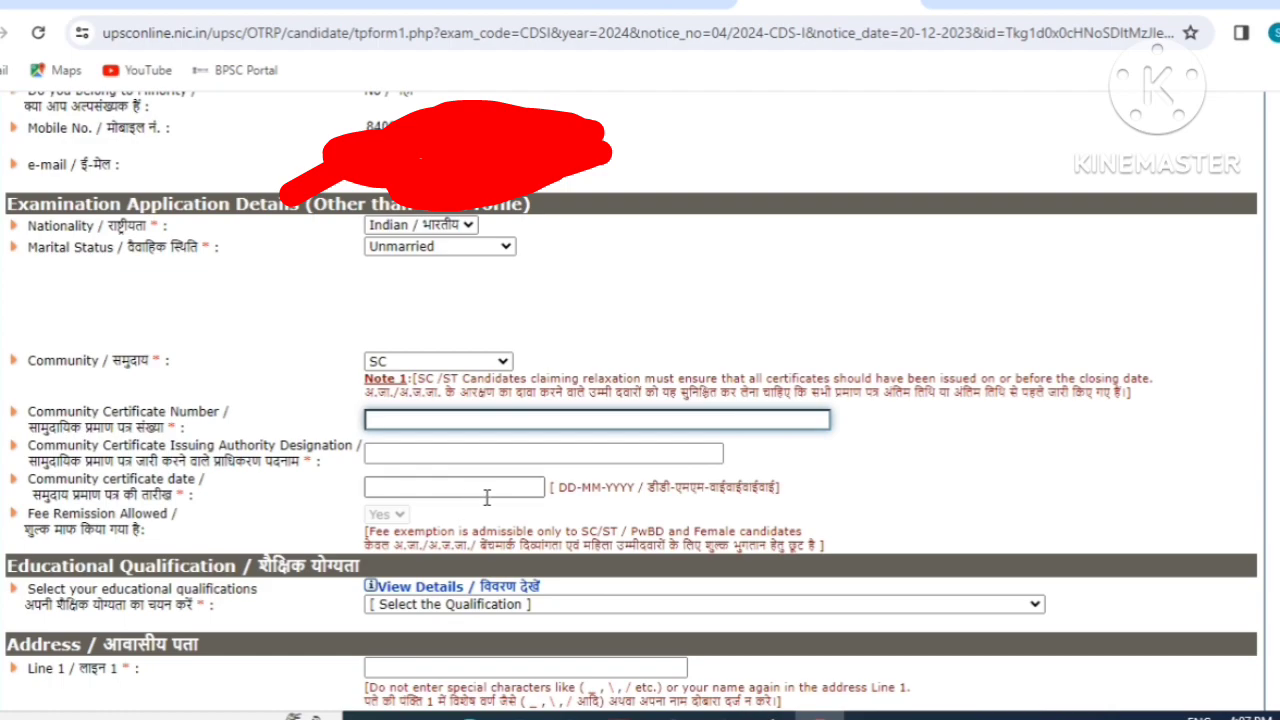
scroll(190, 527, down, 1)
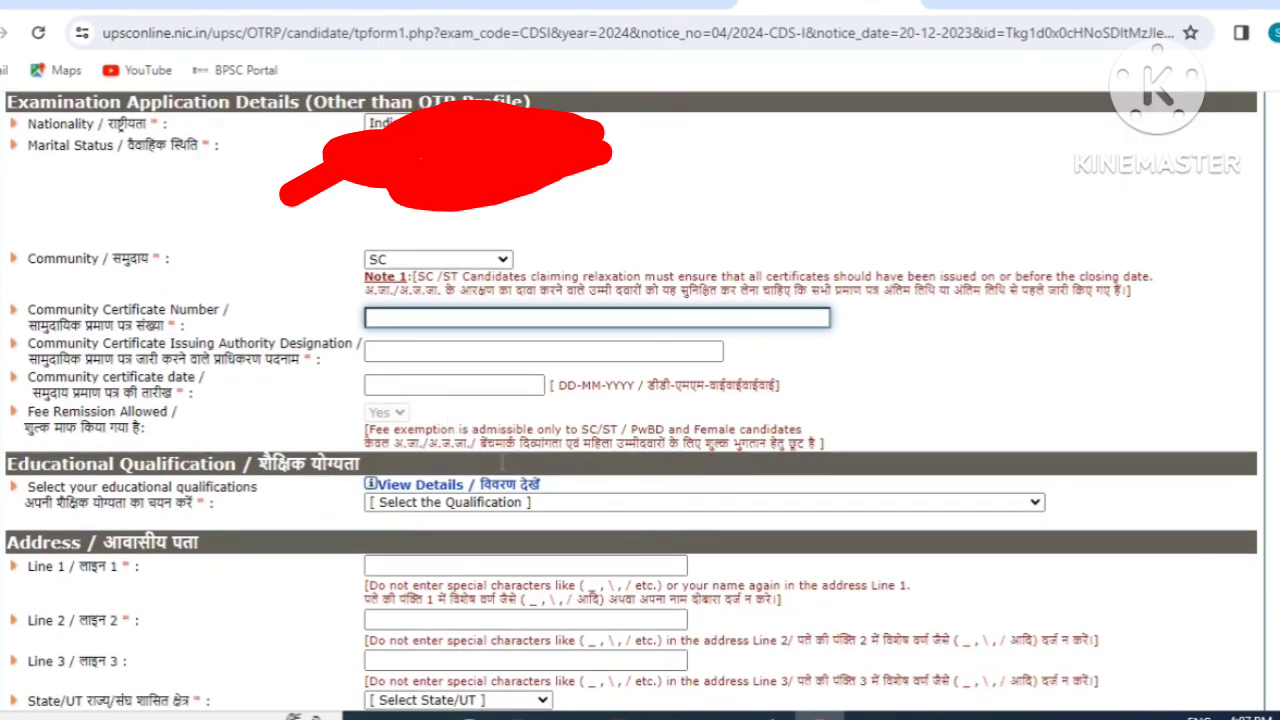
click(452, 503)
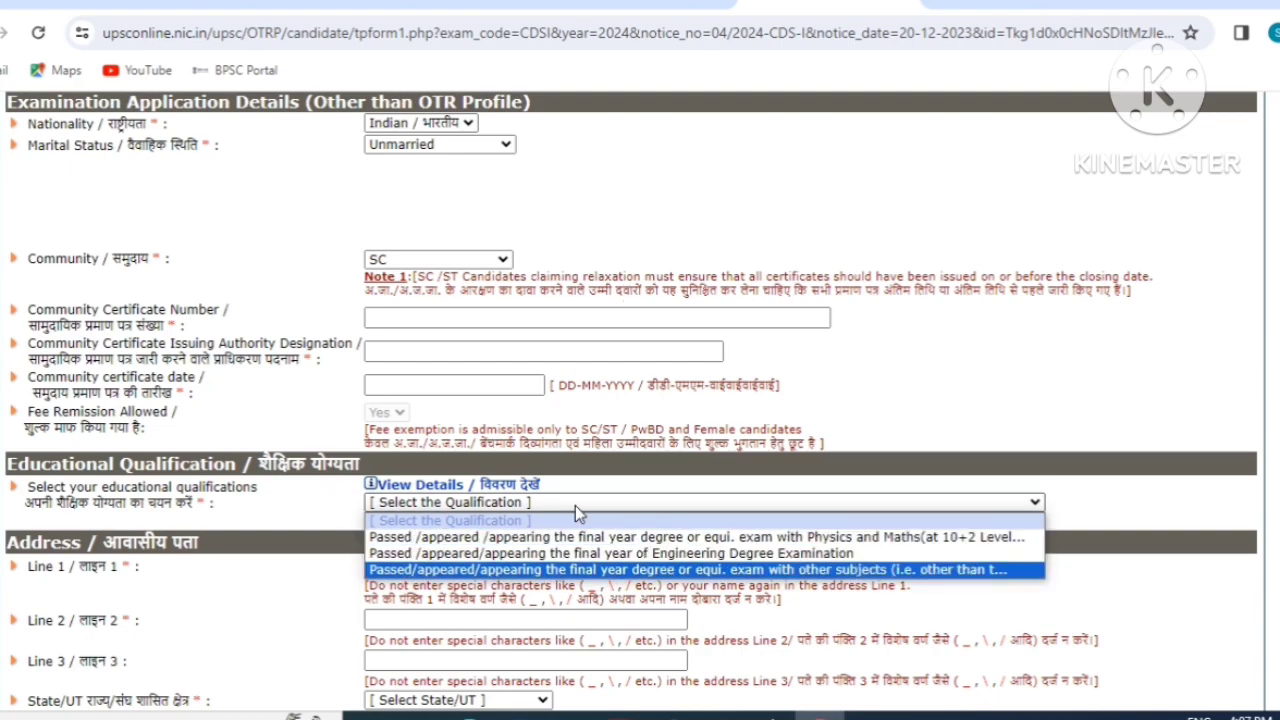
Choose a degree with Physics and Maths as the educational qualification.
click(412, 537)
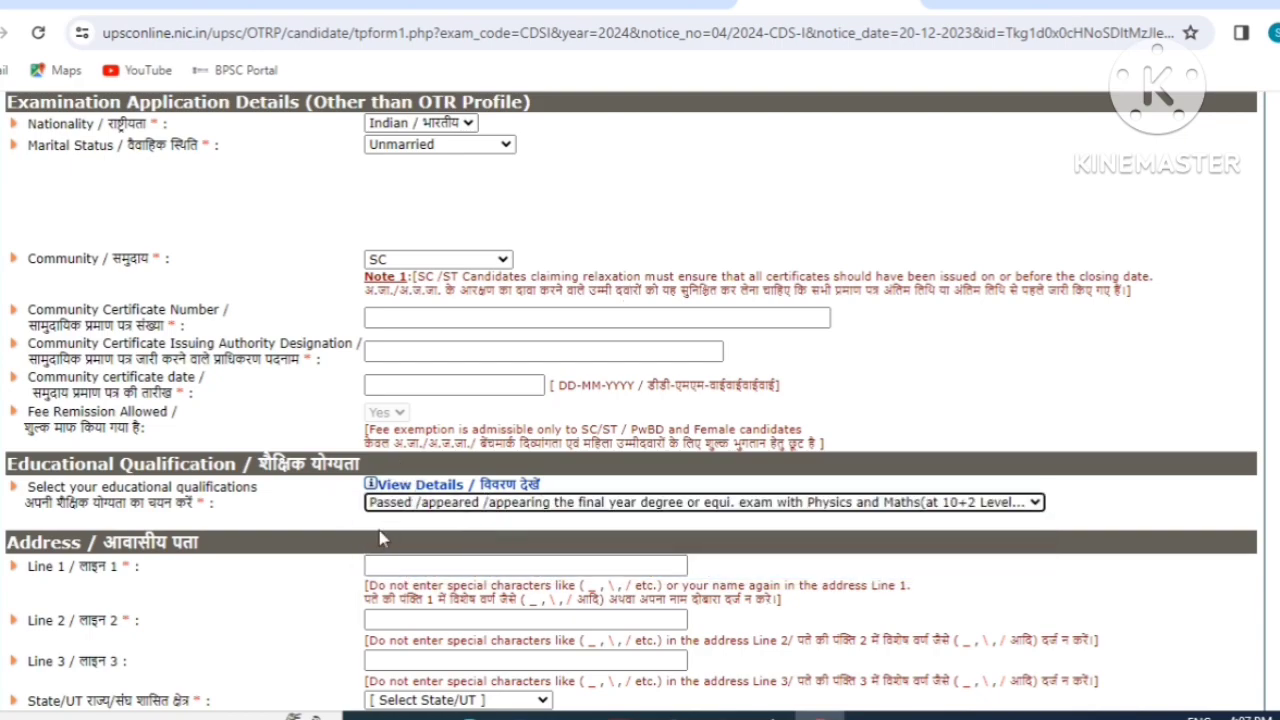
scroll(388, 540, down, 1)
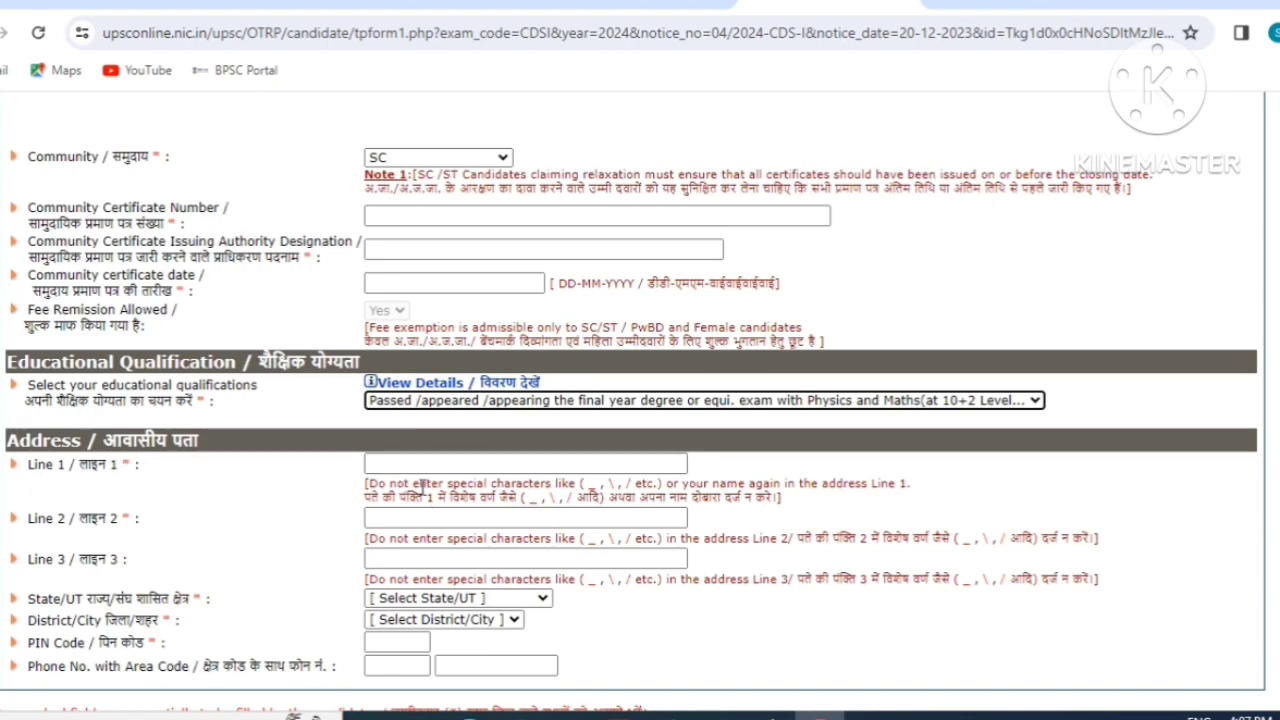
scroll(494, 472, down, 1)
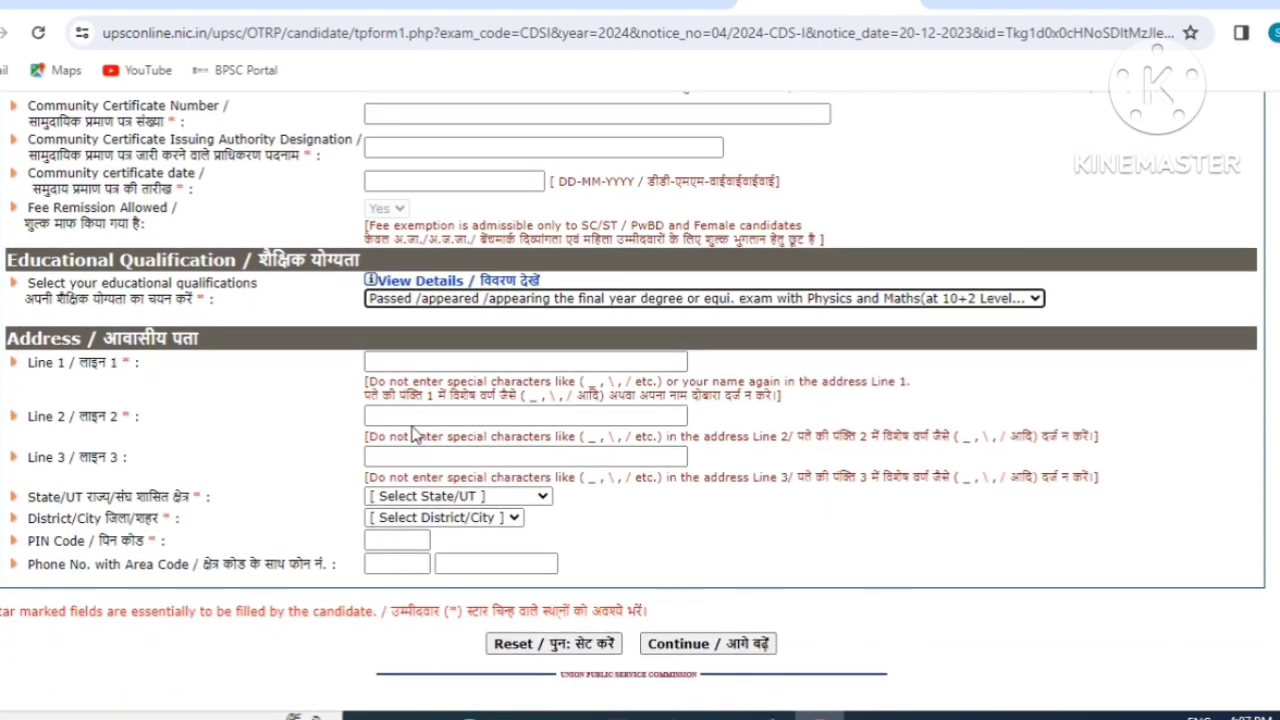
Set the address state to Bihar and district to Aurangabad, then start the PIN code.
click(420, 497)
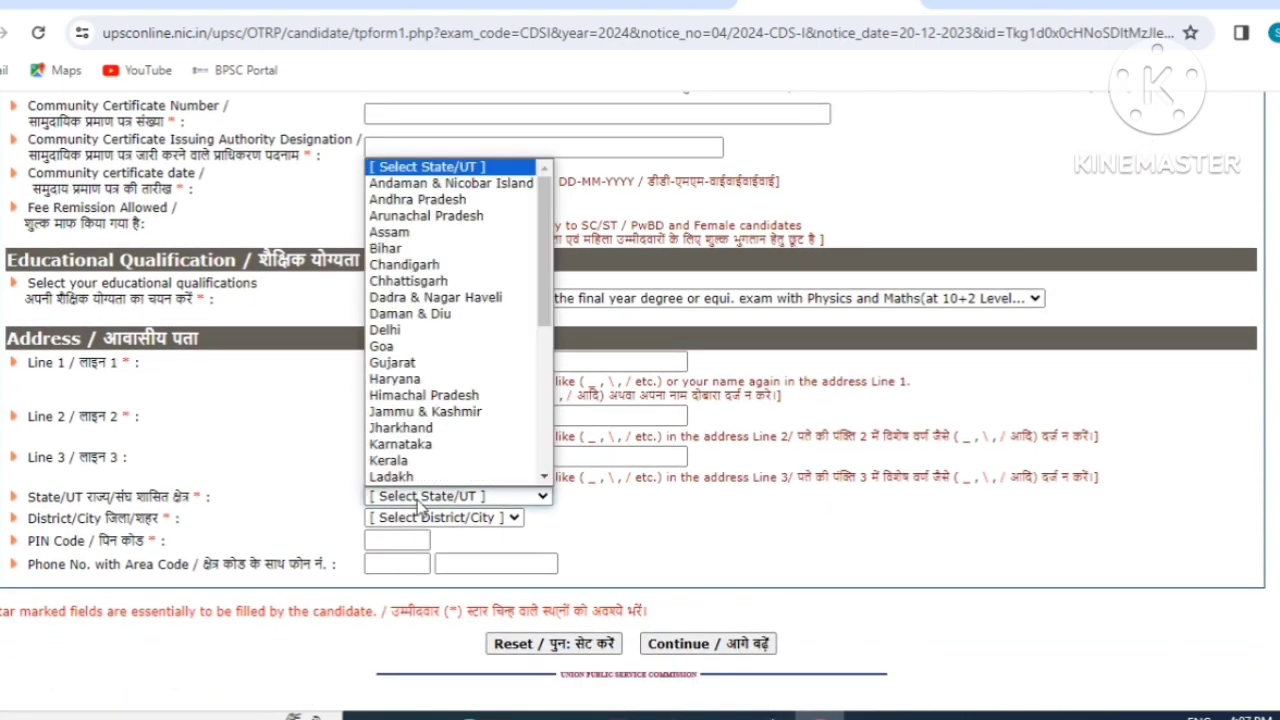
click(418, 248)
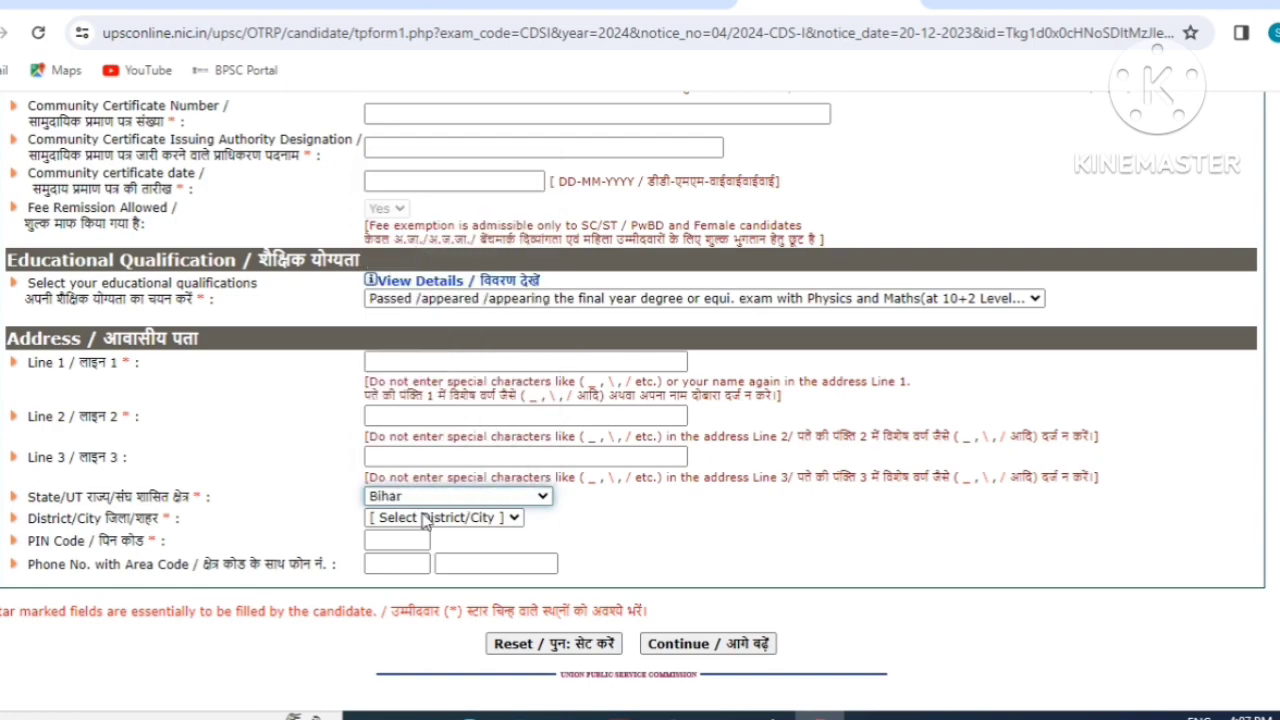
click(424, 520)
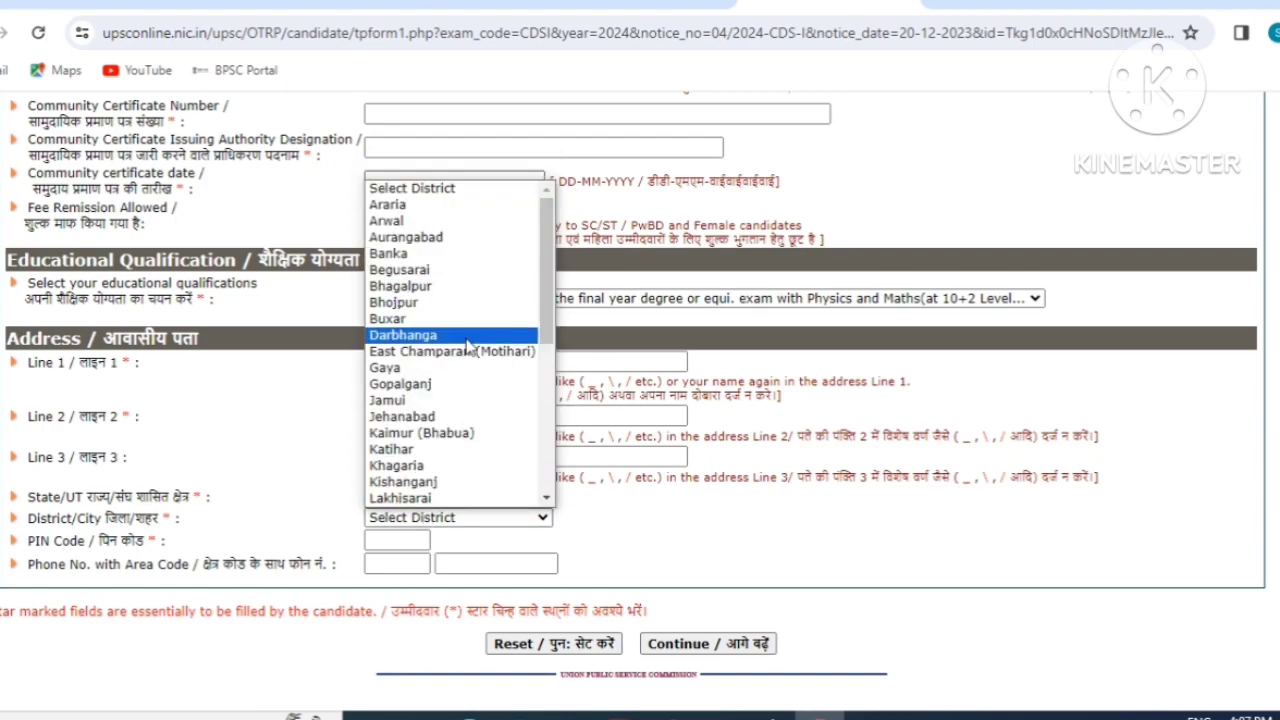
click(432, 238)
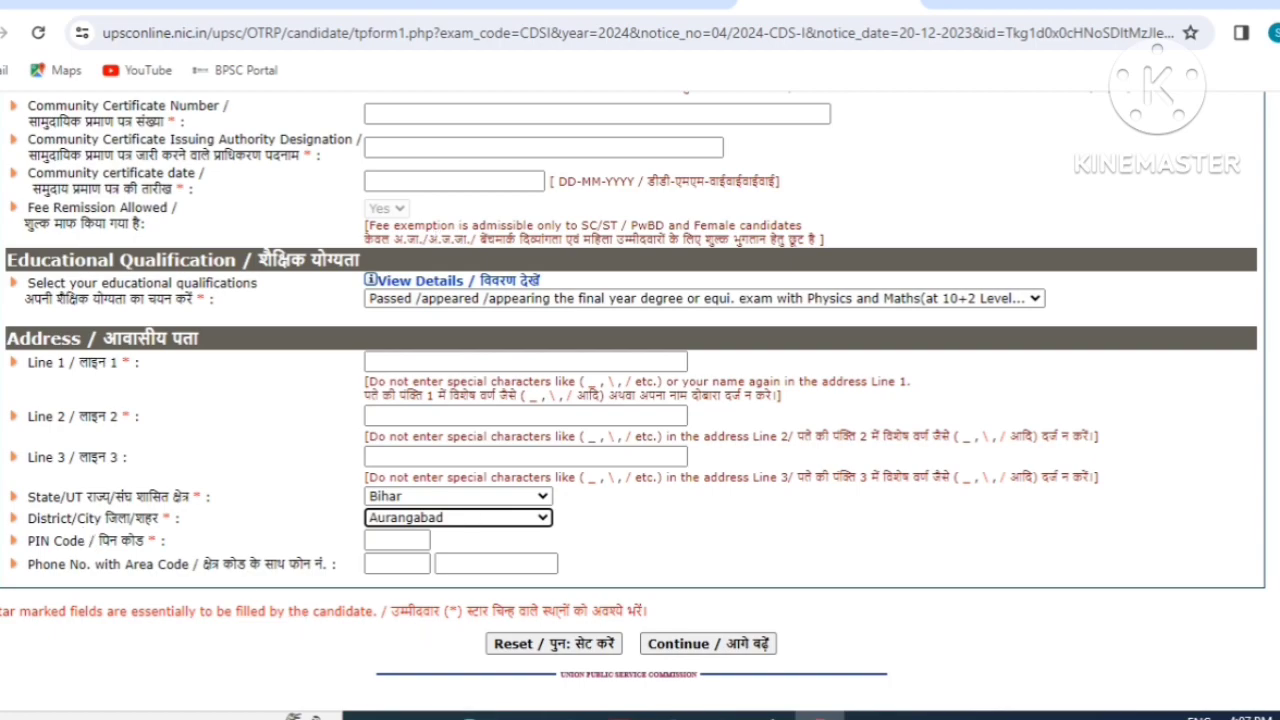
click(397, 541)
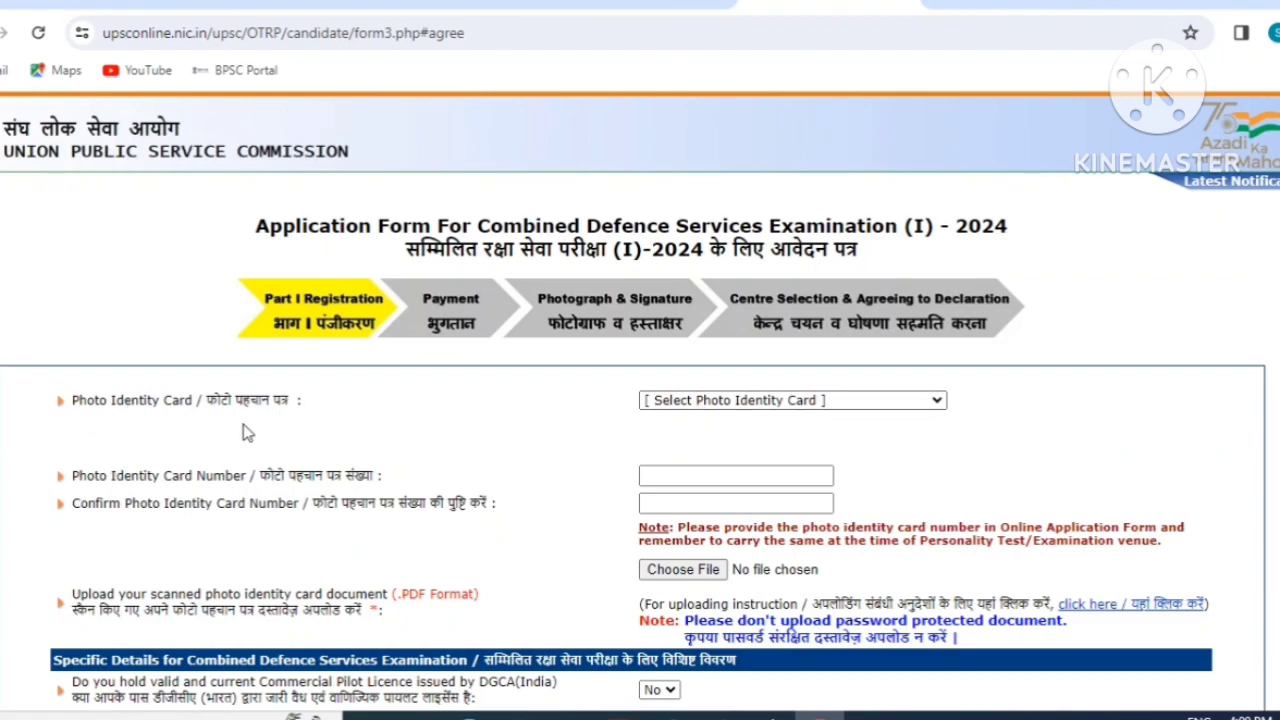
Select Aadhaar Card as the photo identity card and answer Yes to Aadhaar authentication consent.
click(800, 401)
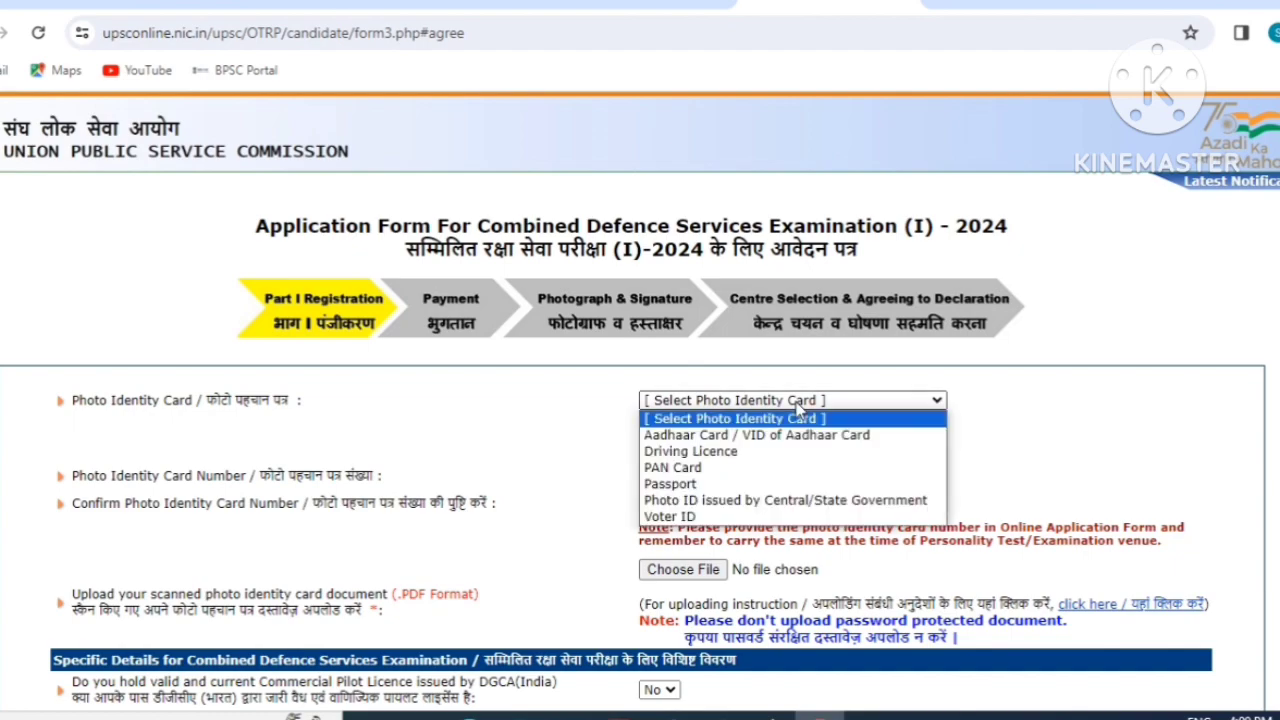
click(720, 435)
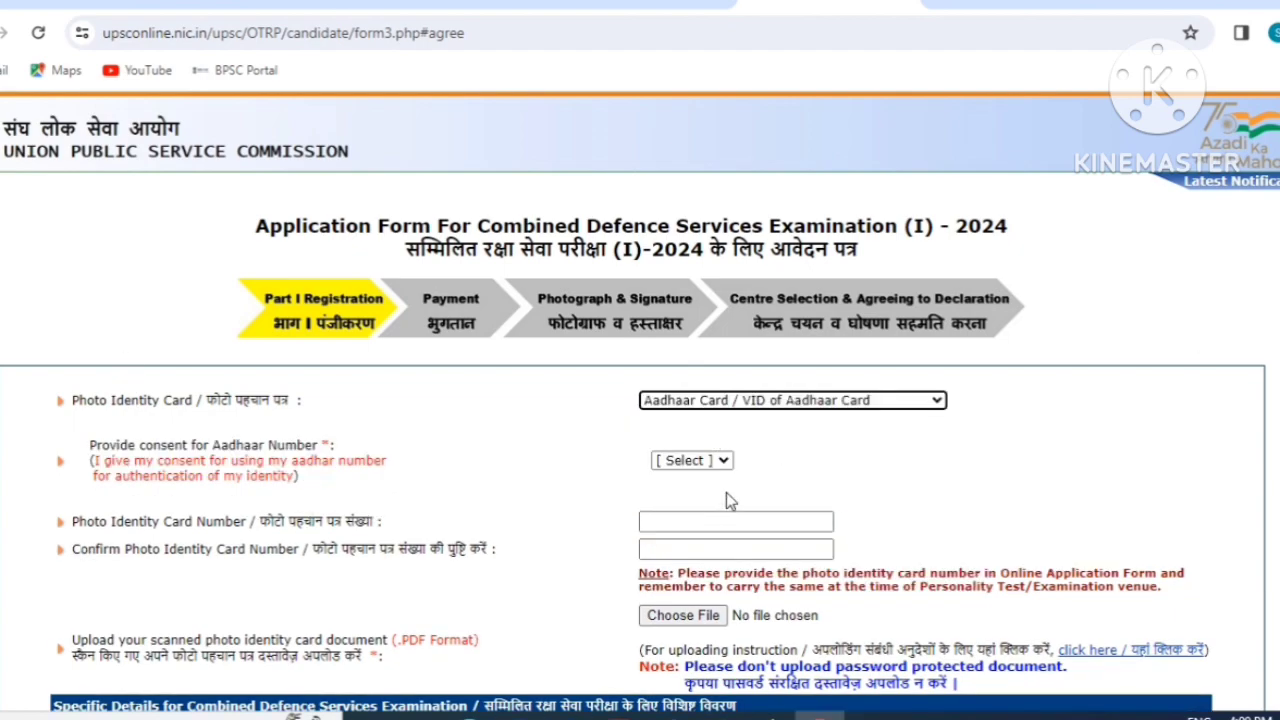
click(711, 466)
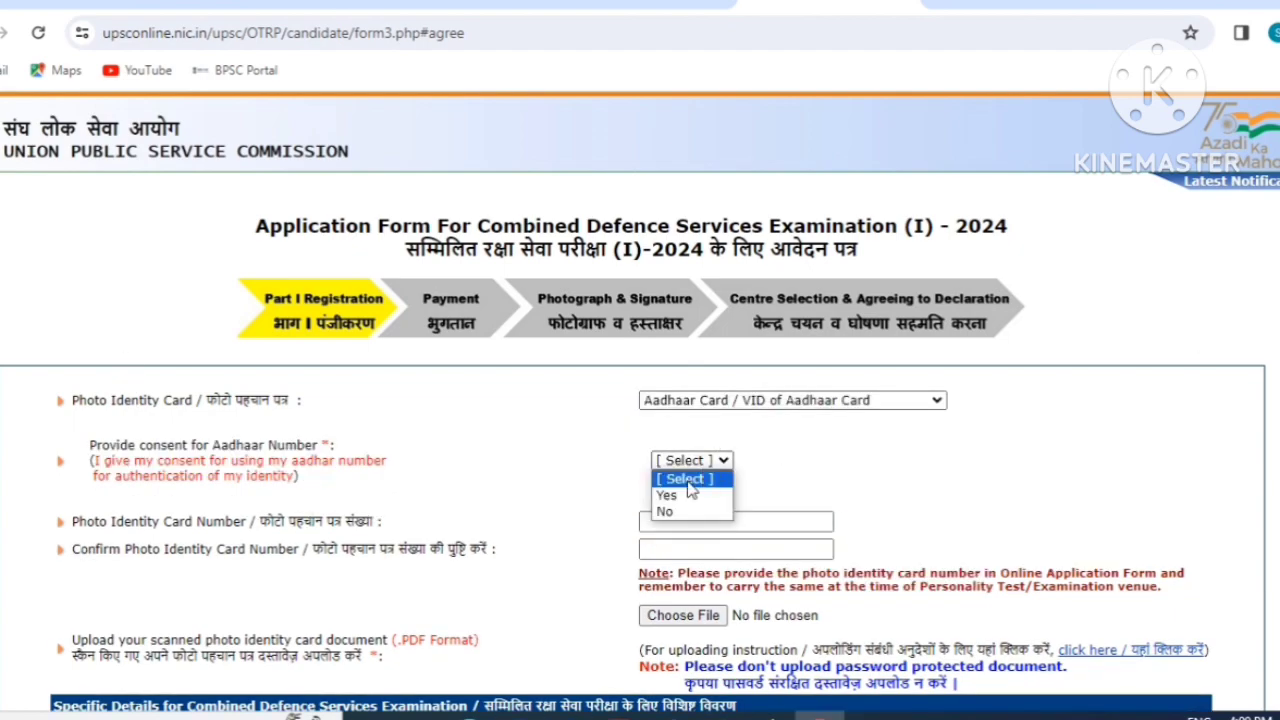
click(681, 500)
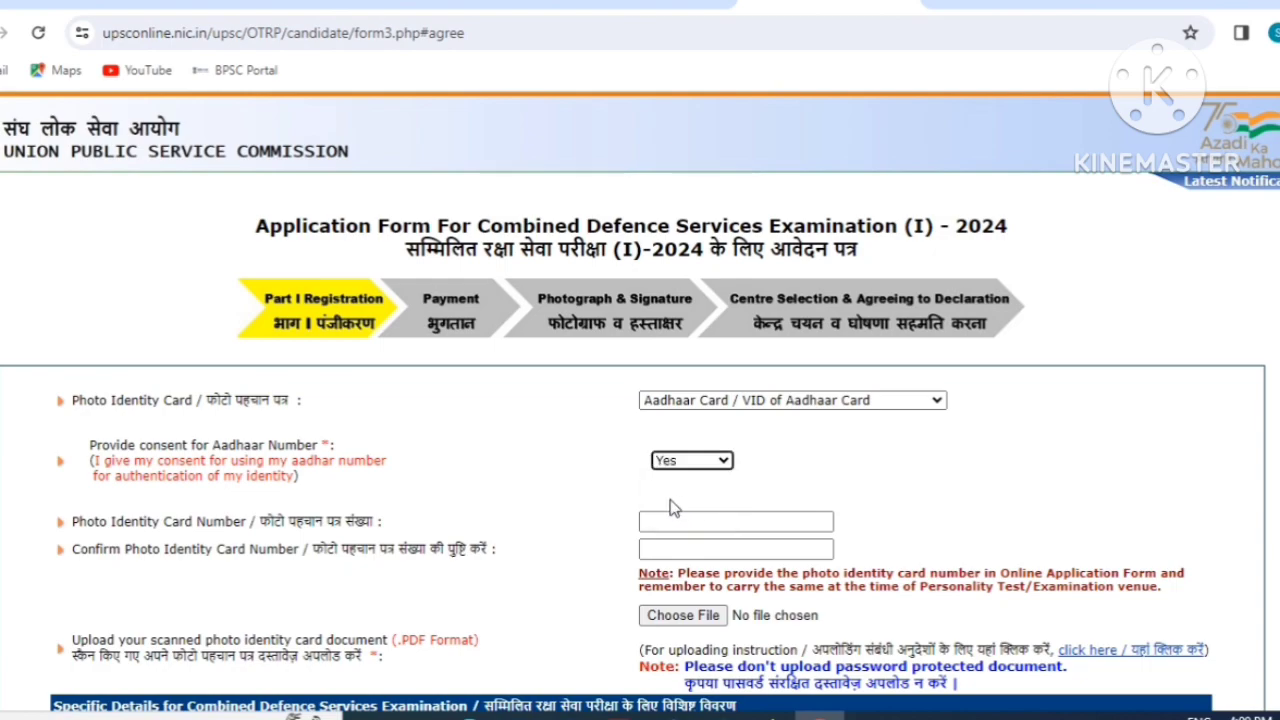
click(641, 522)
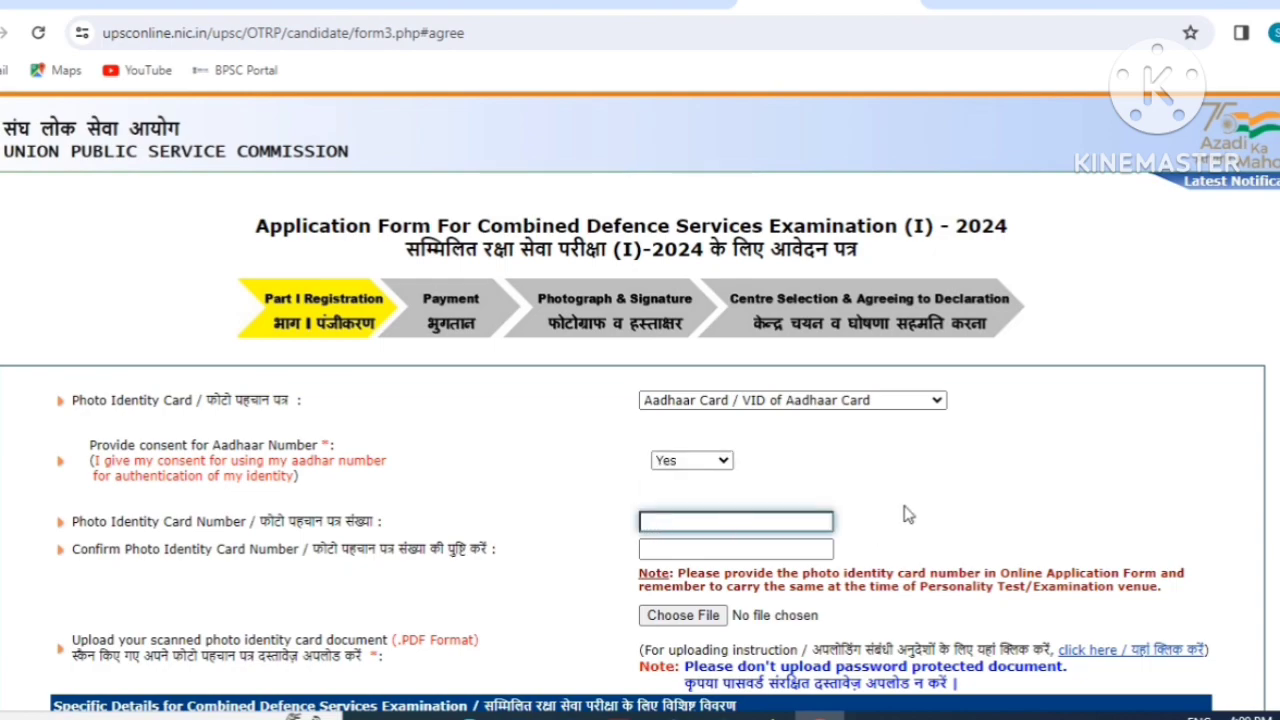
scroll(729, 485, down, 1)
scroll(744, 473, down, 1)
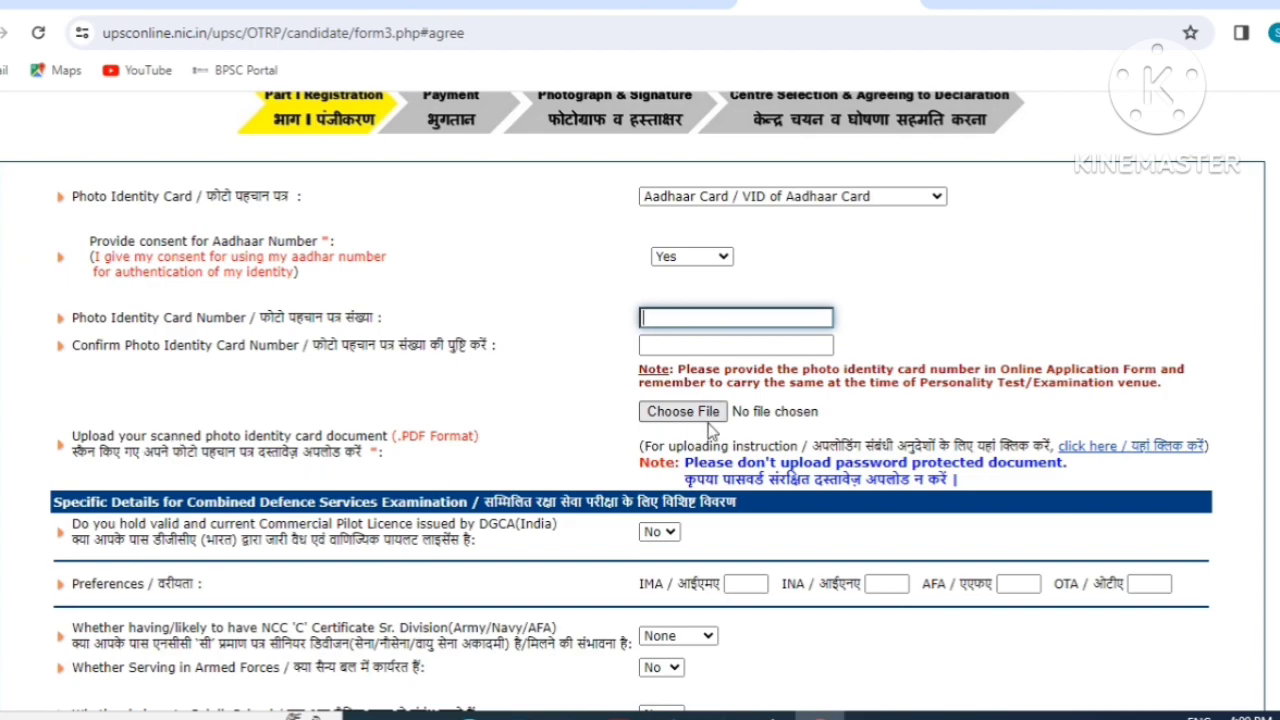
scroll(709, 432, down, 2)
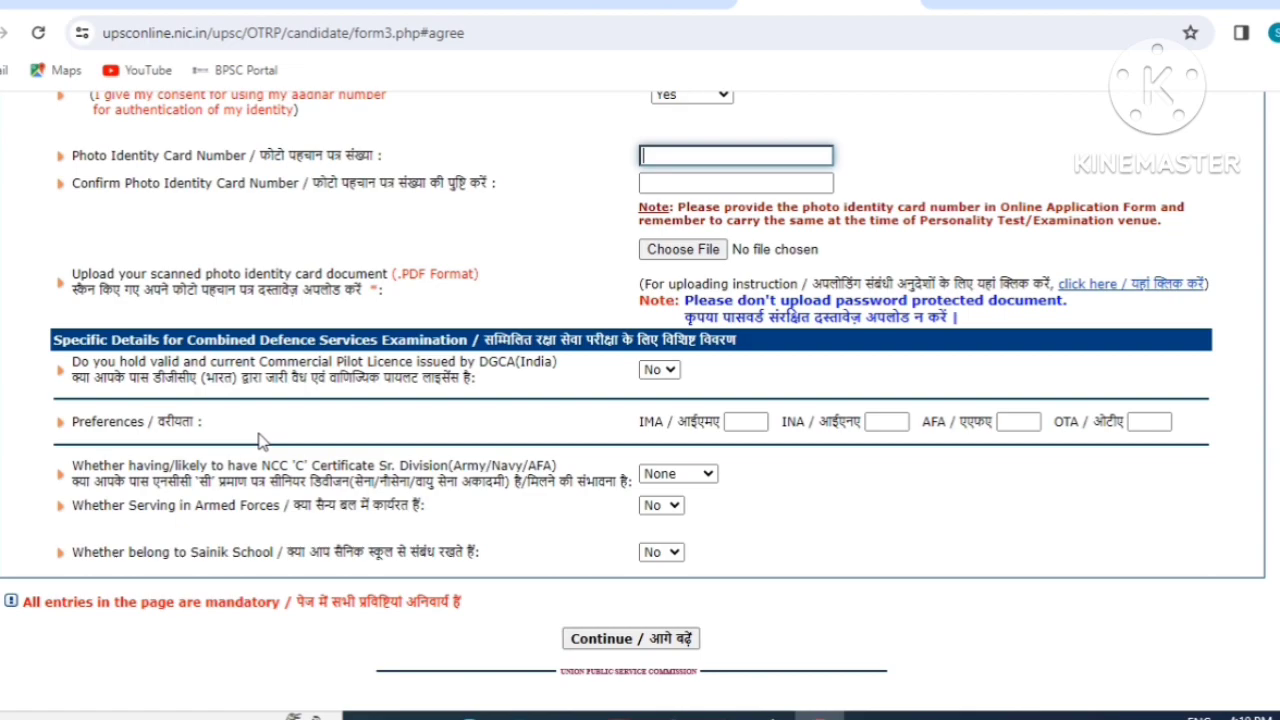
Enter the IMA, INA, AFA (3) and OTA (4) service preference ranks.
click(747, 432)
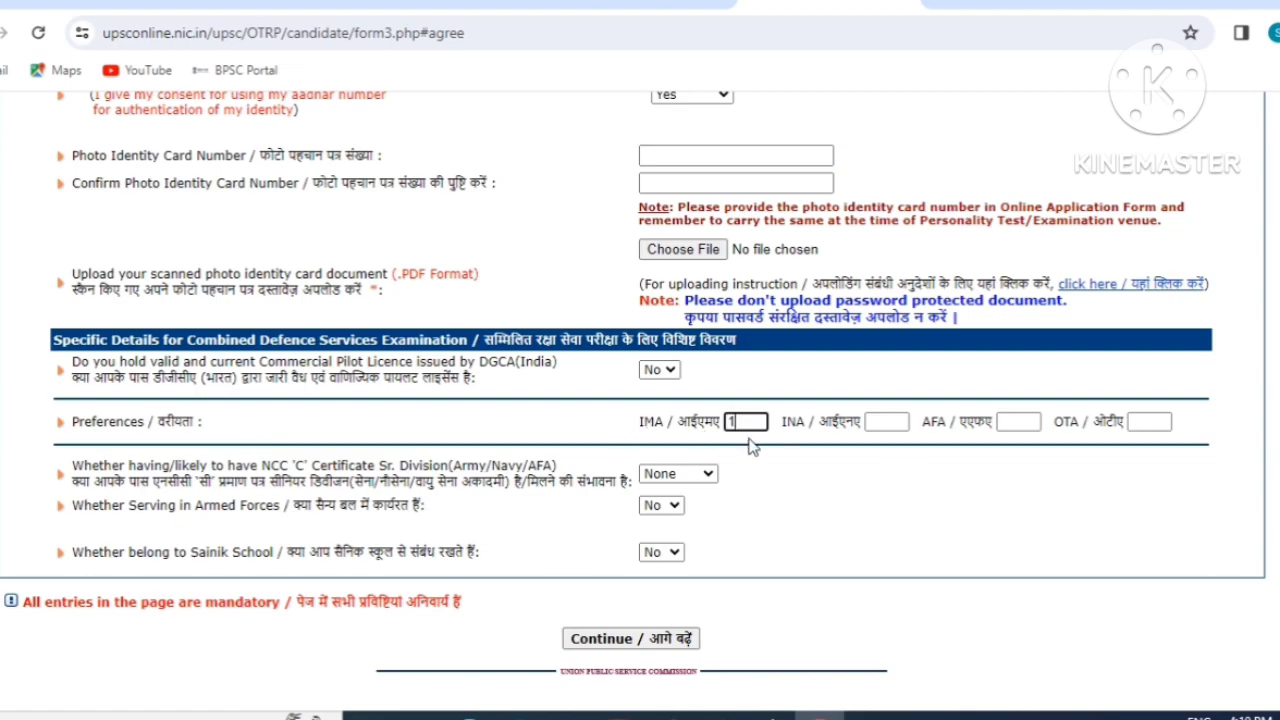
click(893, 421)
click(1020, 424)
text(3)
click(1148, 421)
text(4)
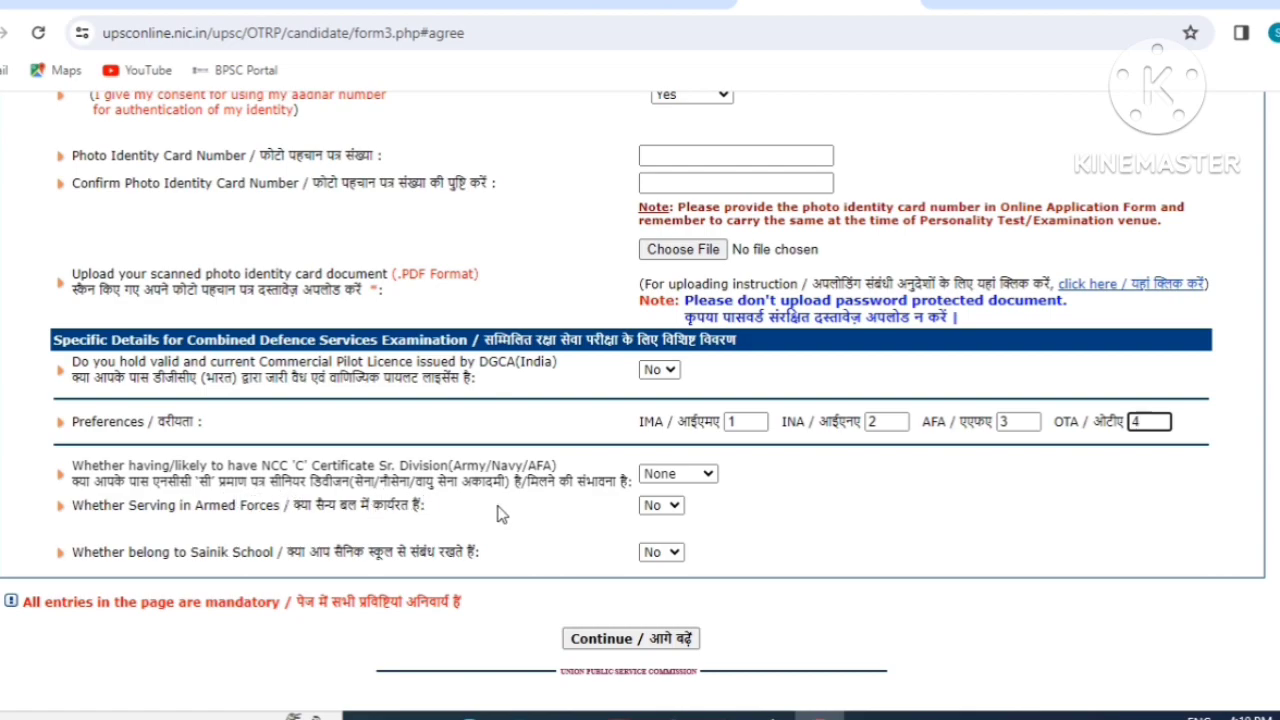
Keep the NCC certificate as None and set Serving in Armed Forces to No.
click(687, 474)
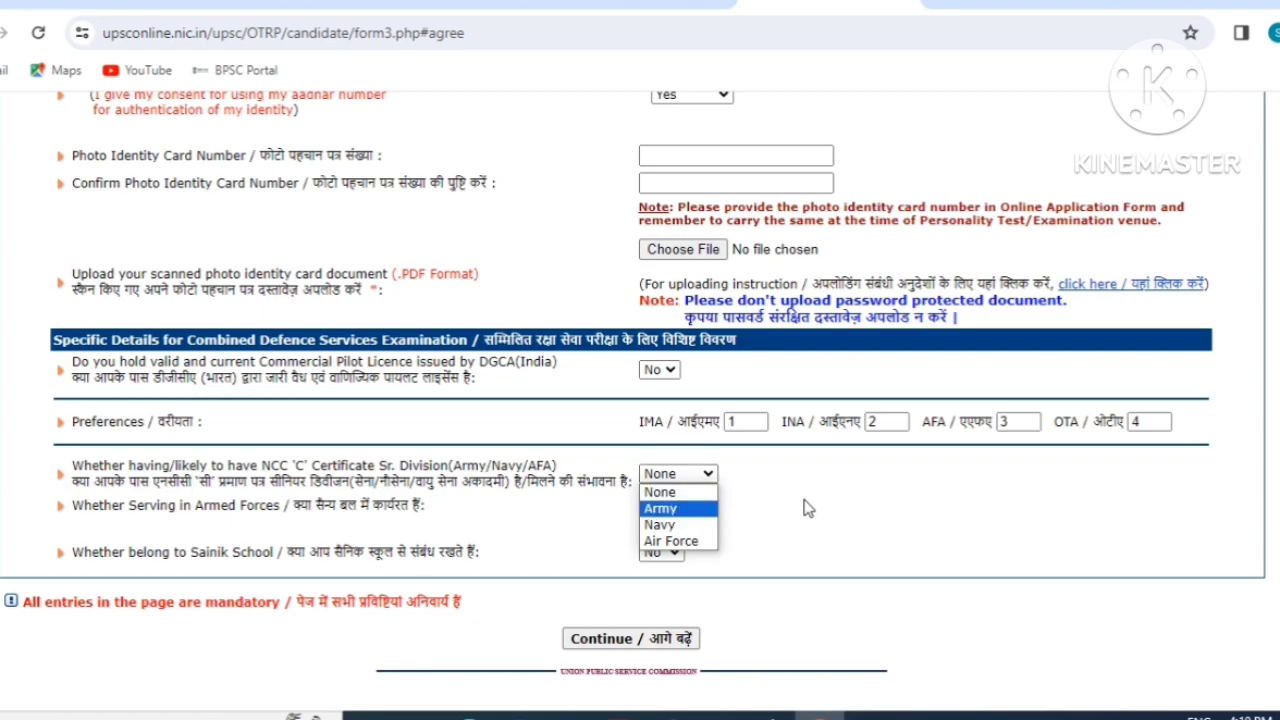
click(585, 532)
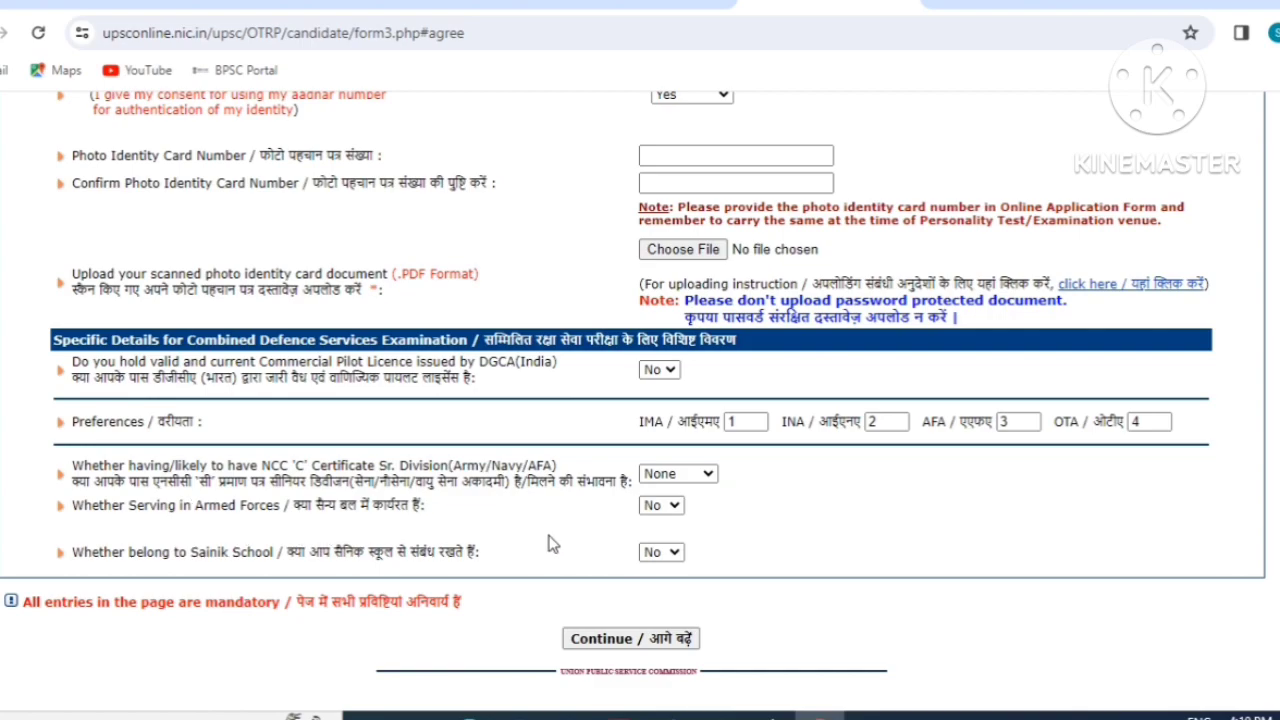
click(661, 506)
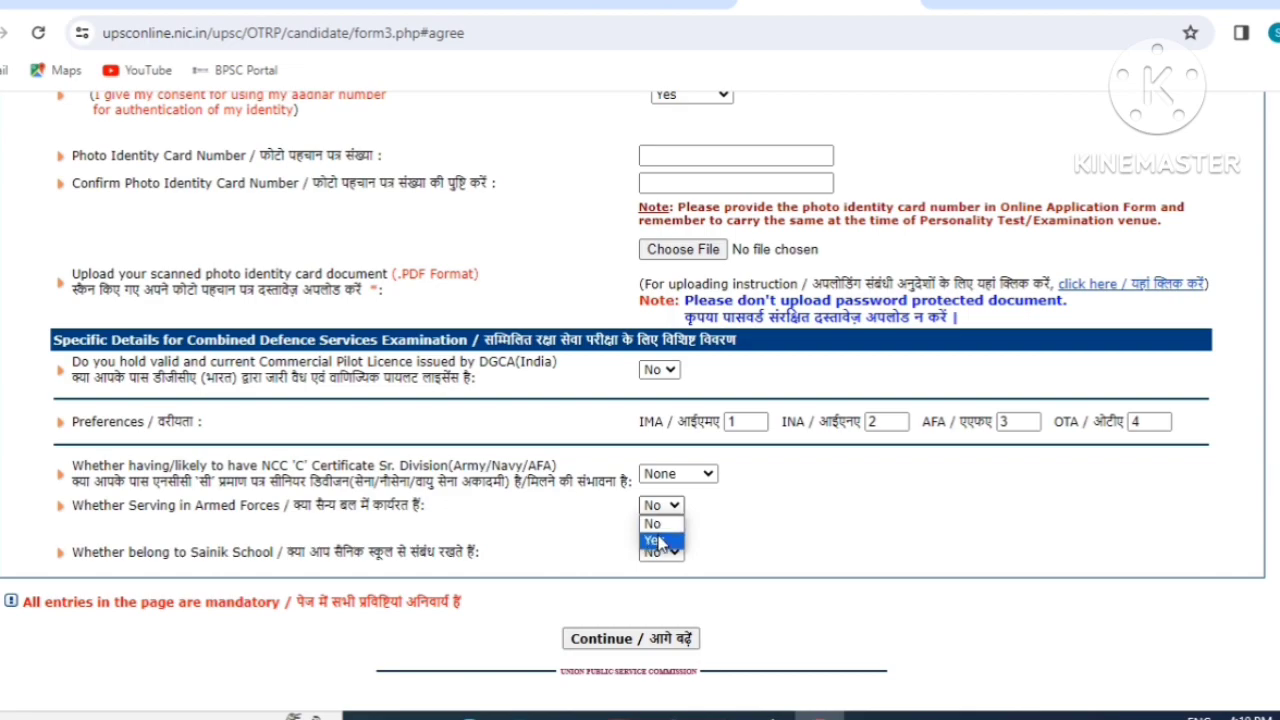
click(650, 541)
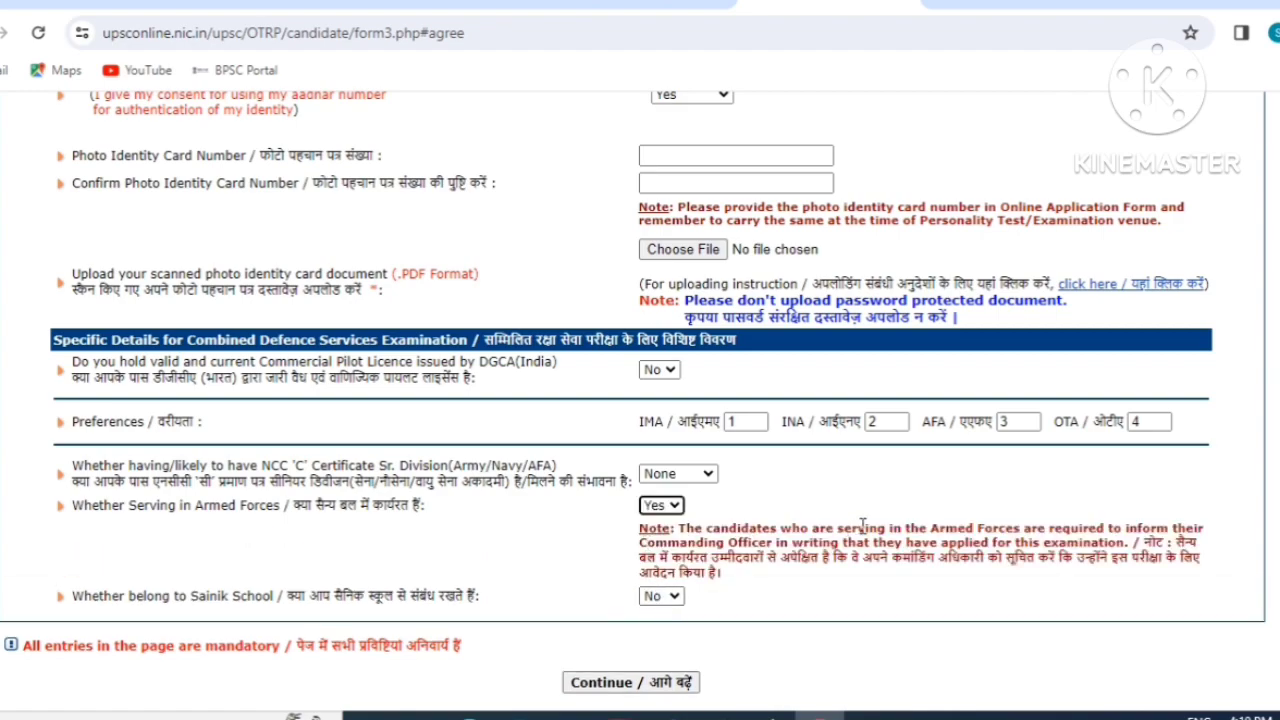
click(660, 505)
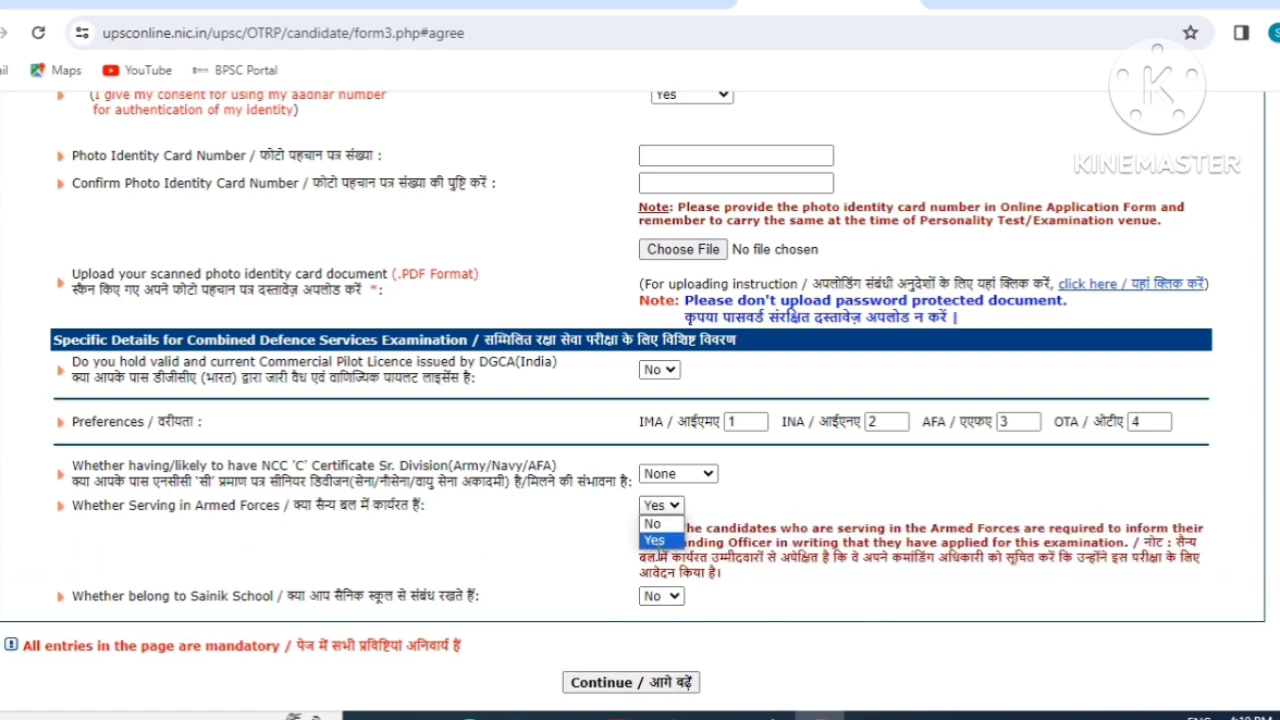
click(653, 524)
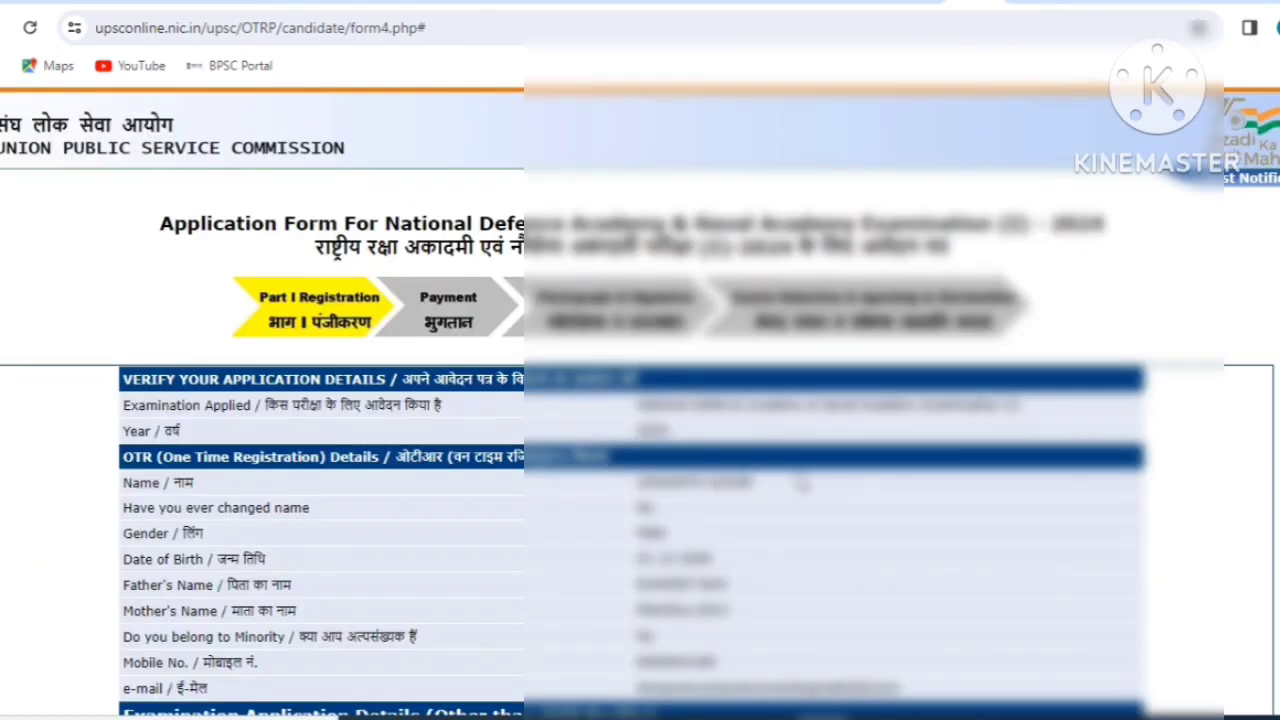
Review the application details, enter the captcha, agree, and confirm Part-I as final.
scroll(795, 482, down, 1)
scroll(738, 410, down, 4)
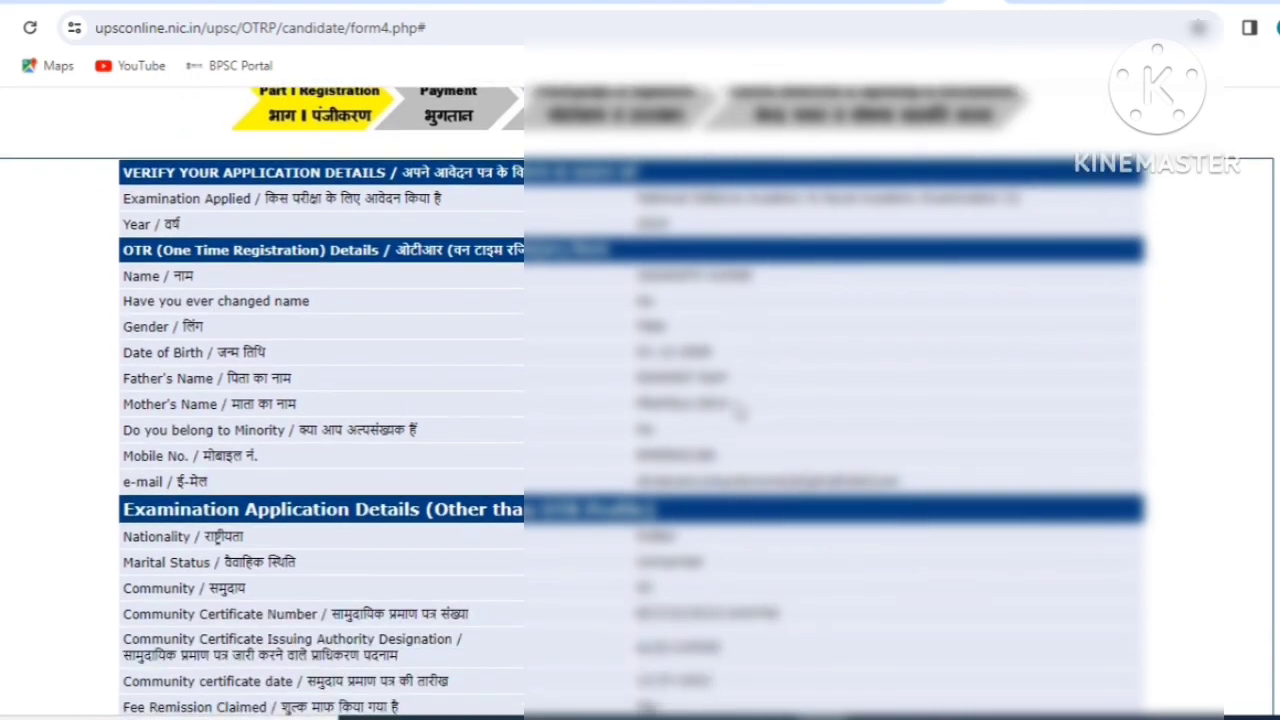
scroll(848, 487, down, 6)
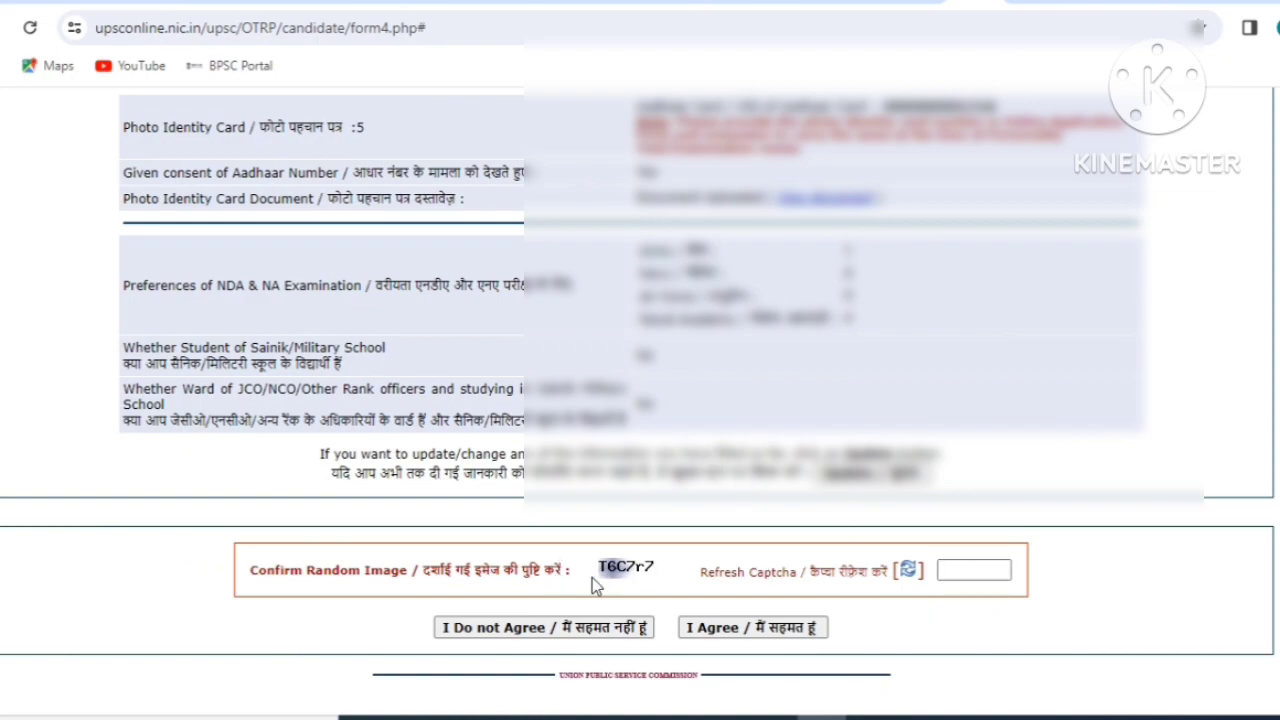
click(982, 566)
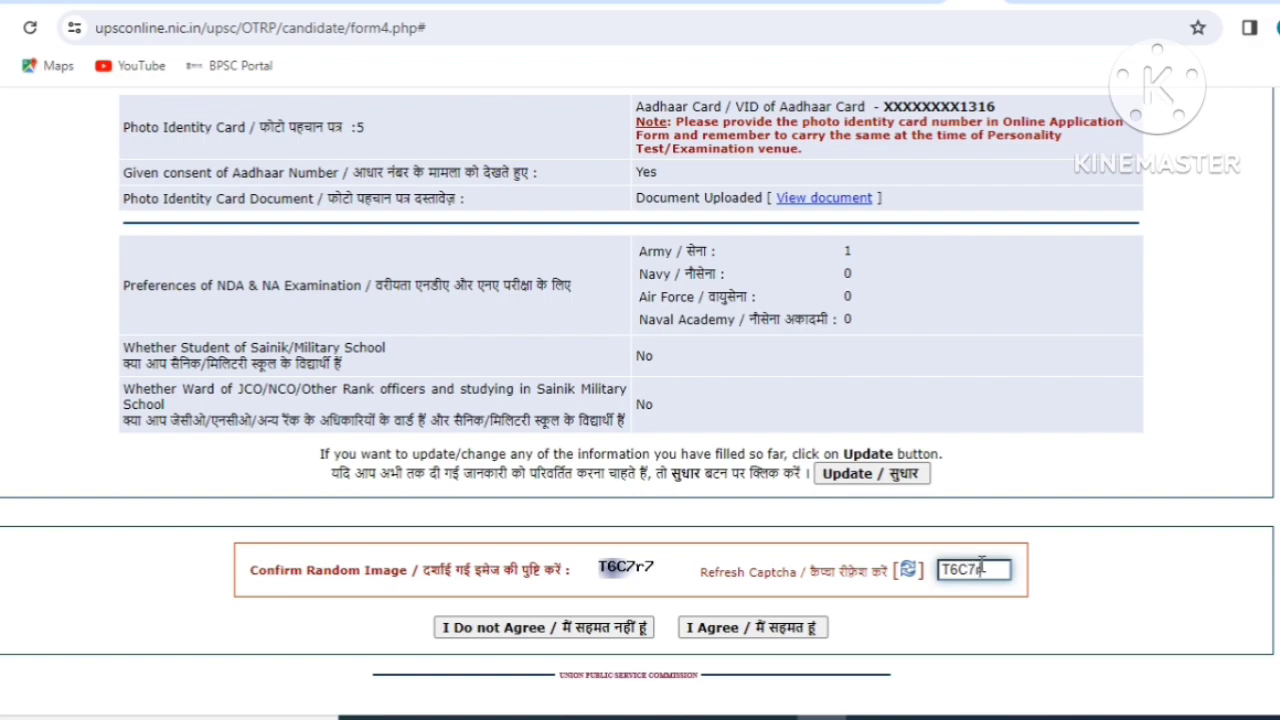
click(735, 628)
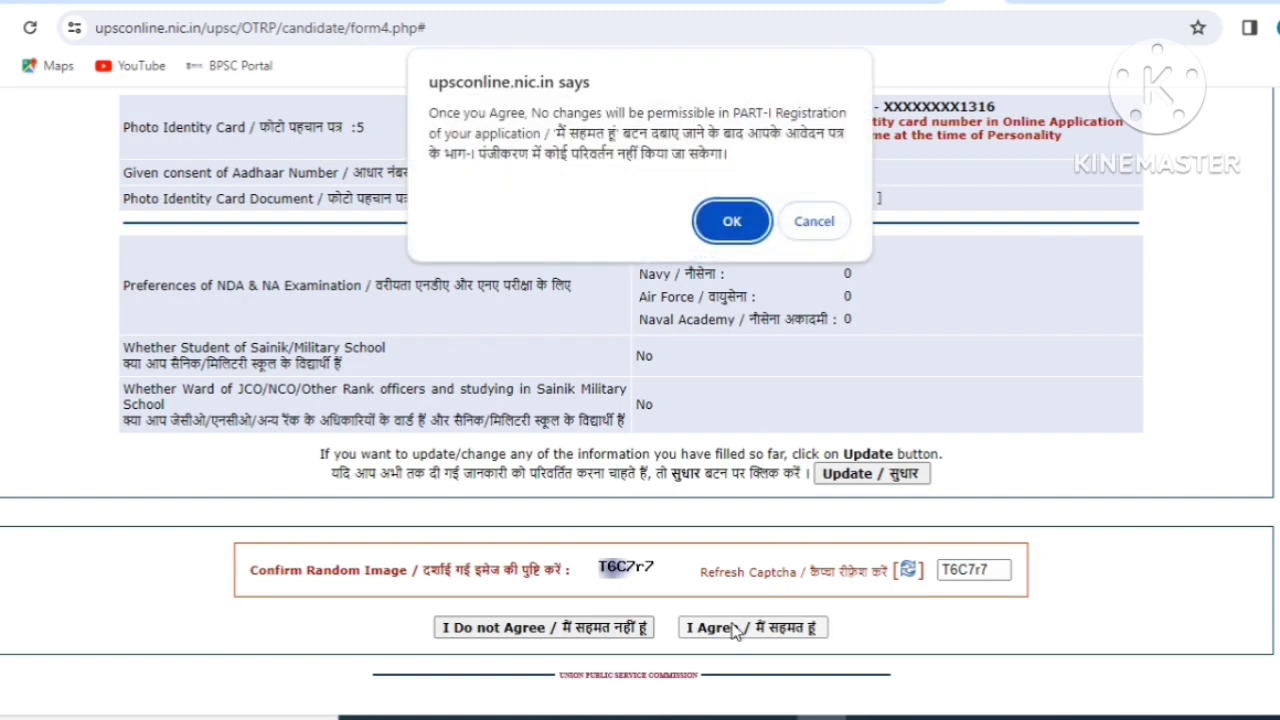
click(733, 221)
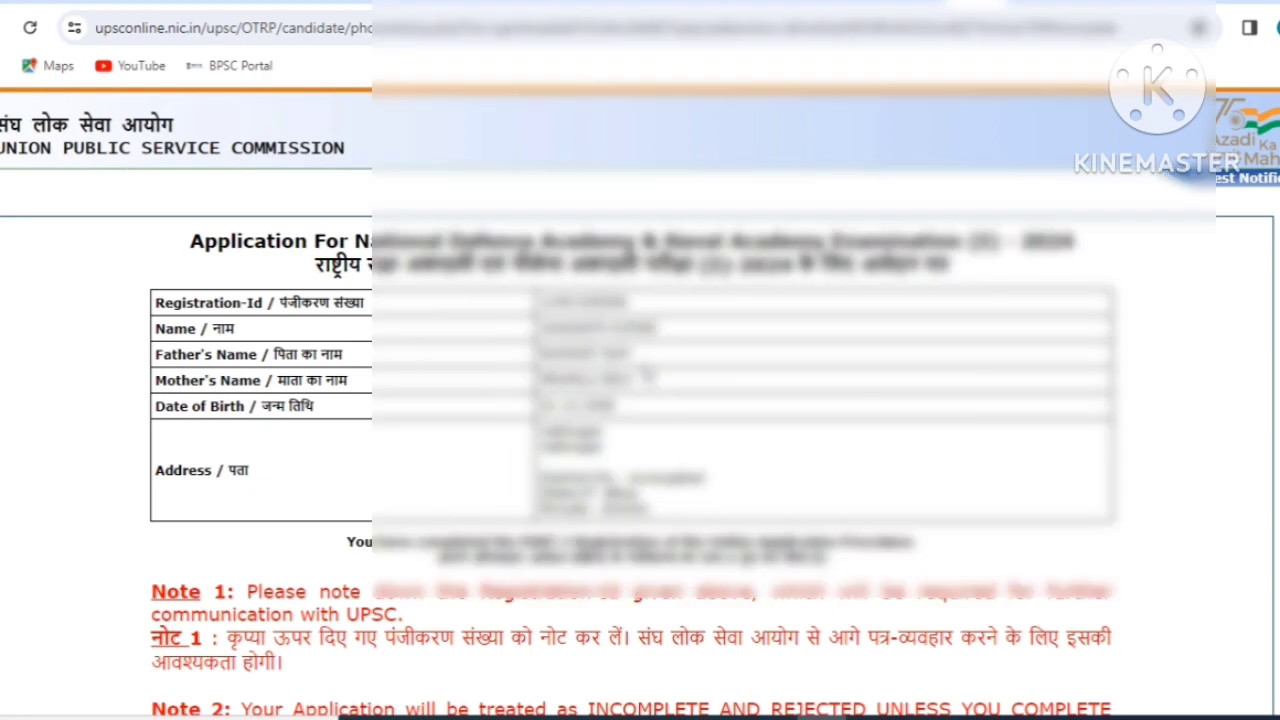
Note the 350-pixel minimum photo height error, then upload the photograph and signature.
scroll(640, 400, down, 2)
scroll(420, 610, down, 3)
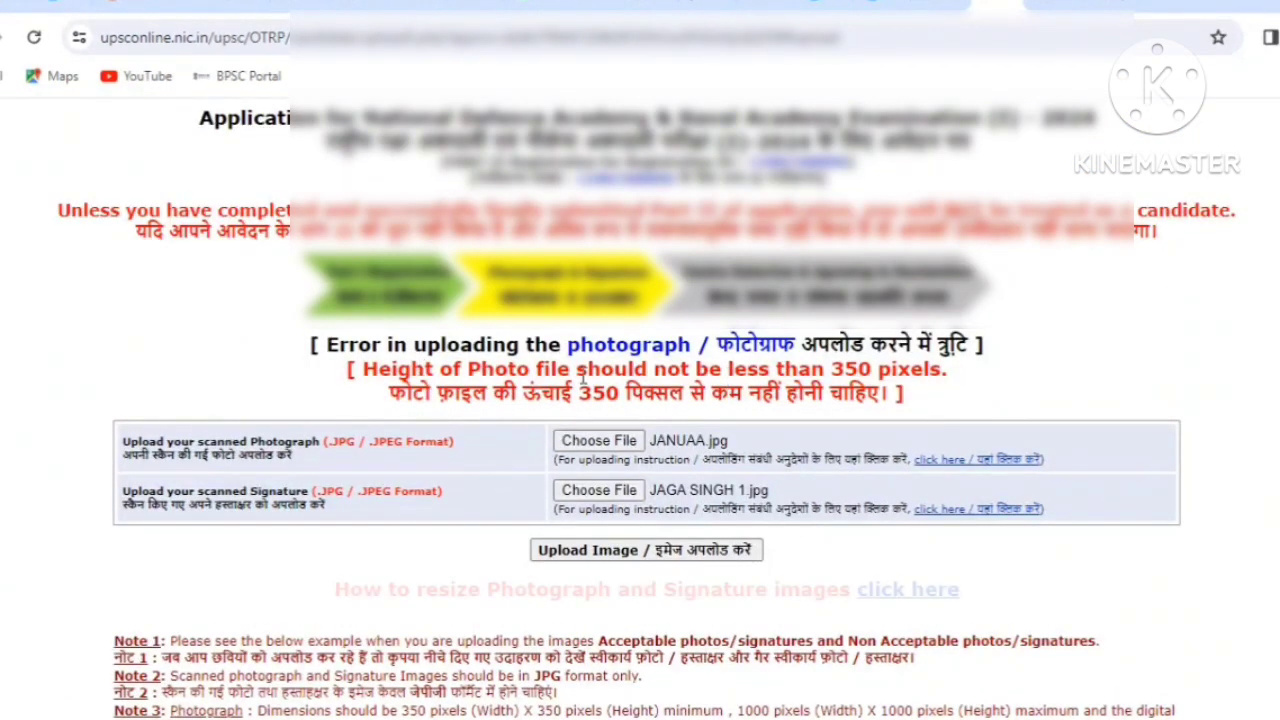
drag(831, 370, 873, 370)
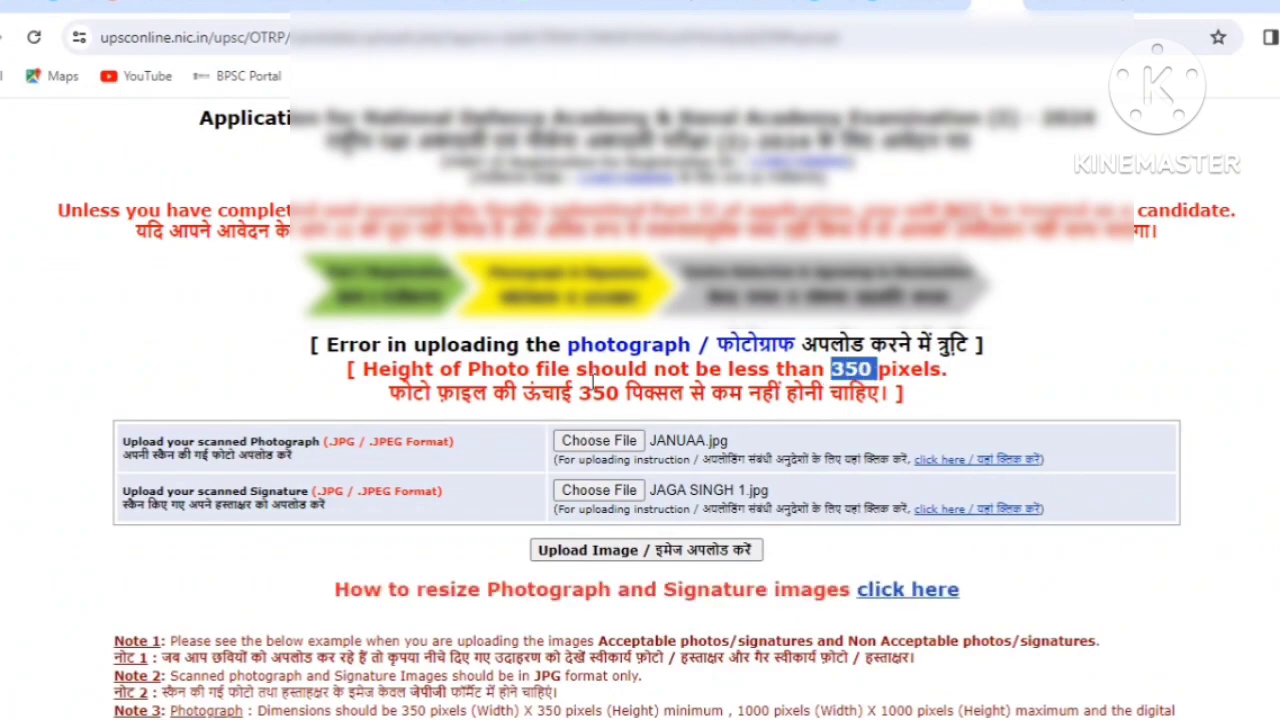
drag(577, 394, 619, 394)
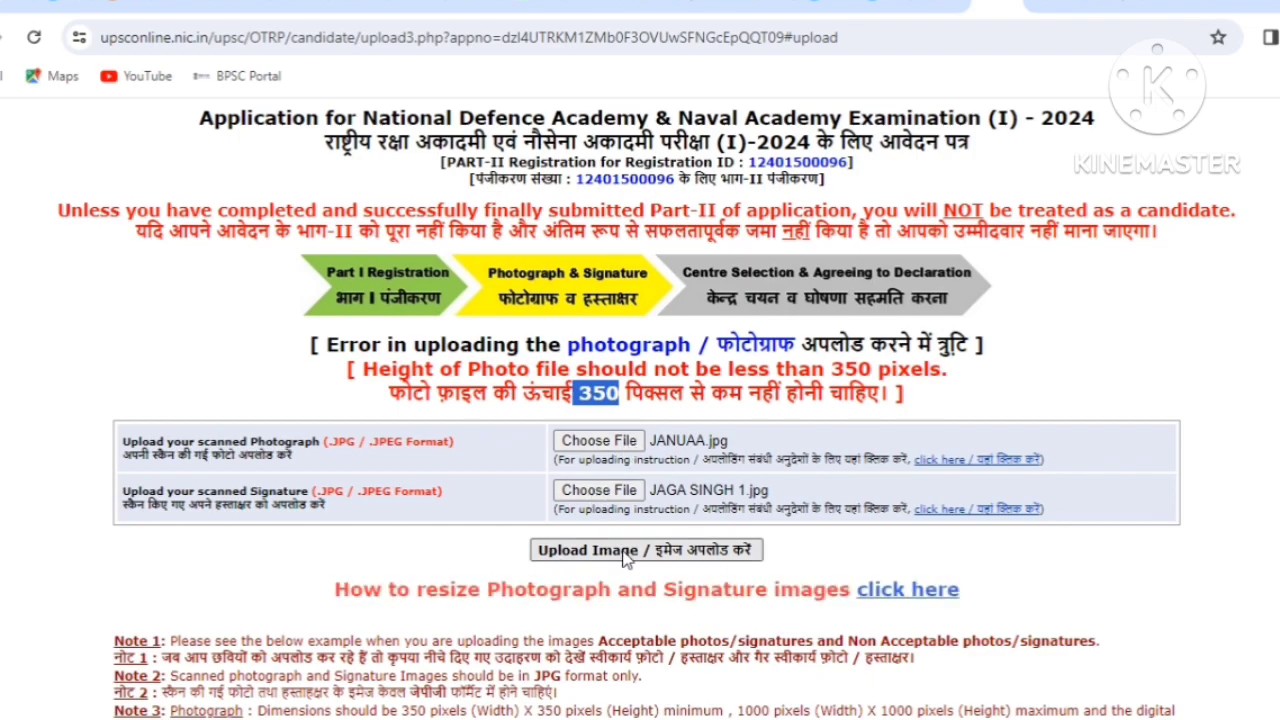
click(623, 551)
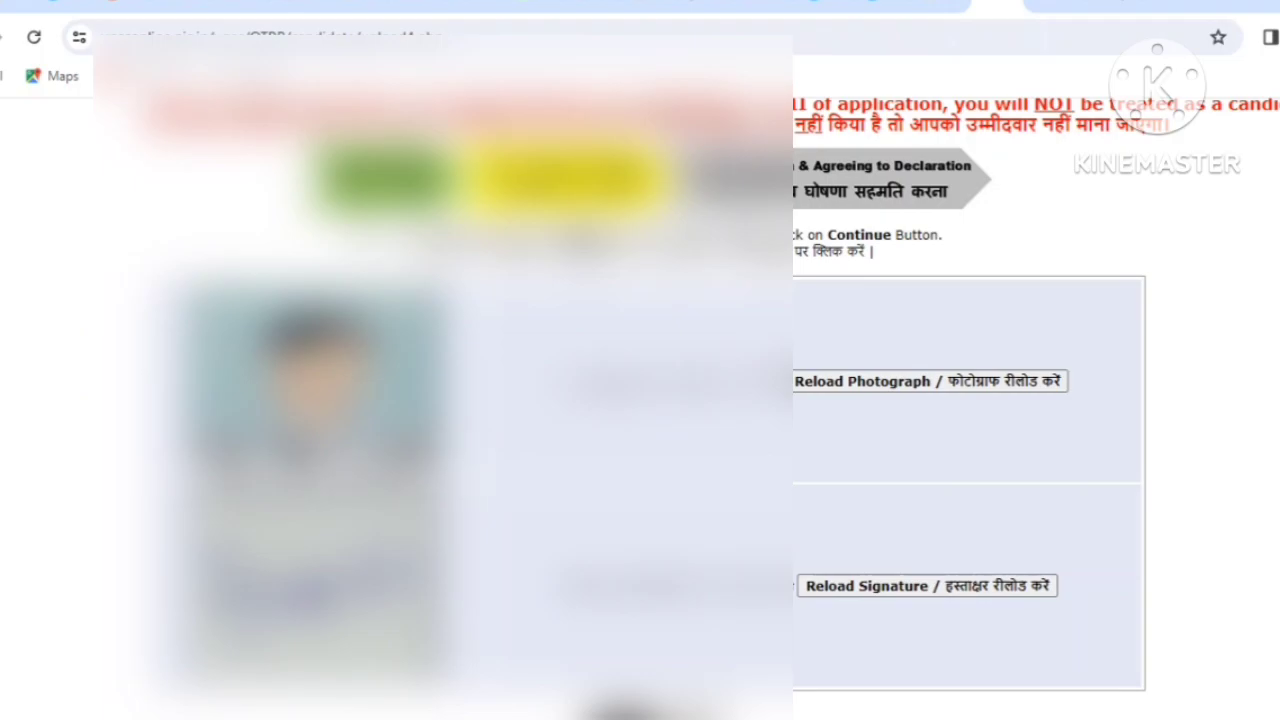
scroll(640, 400, down, 2)
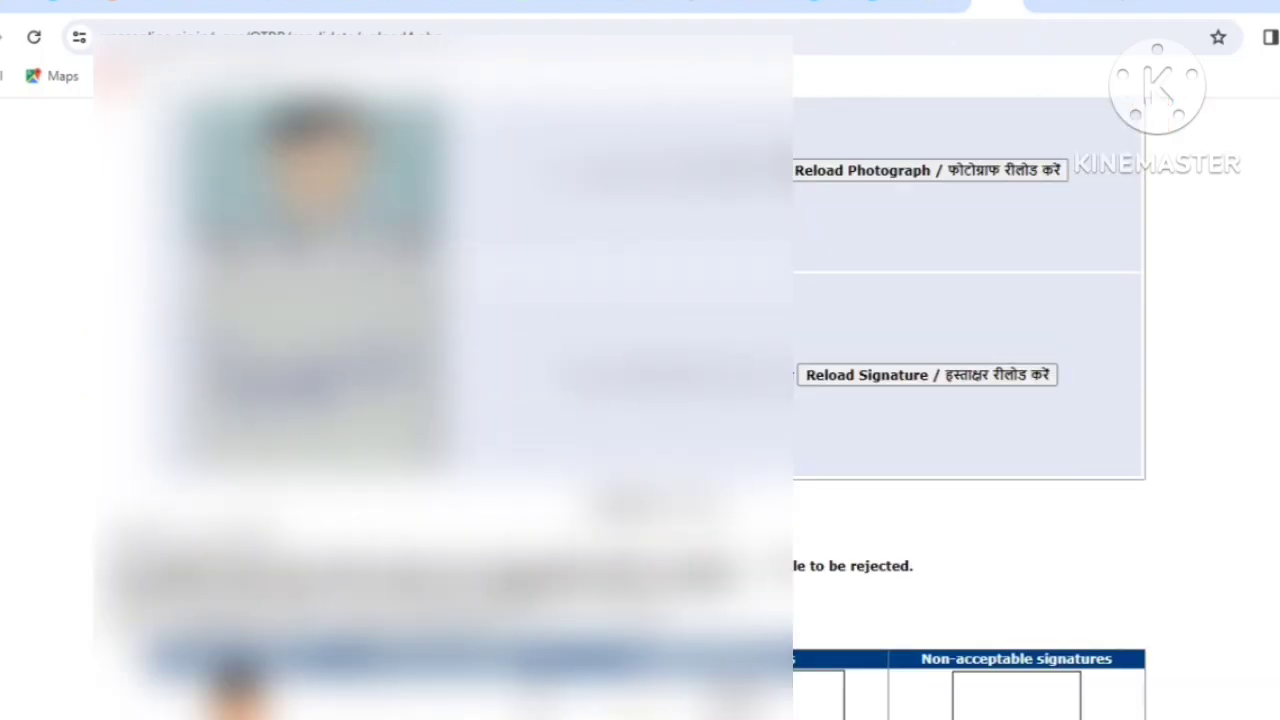
scroll(640, 400, down, 2)
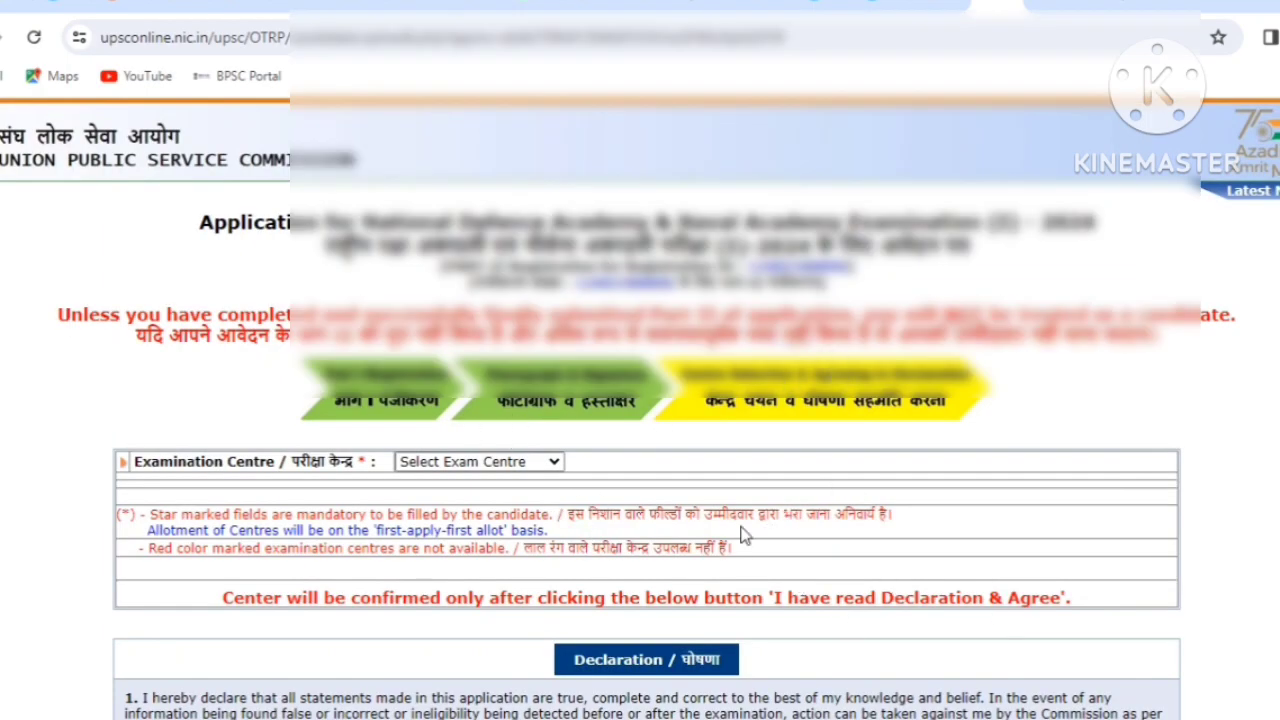
Pick Agra as the examination centre and accept the declaration with Finally Submit.
click(437, 462)
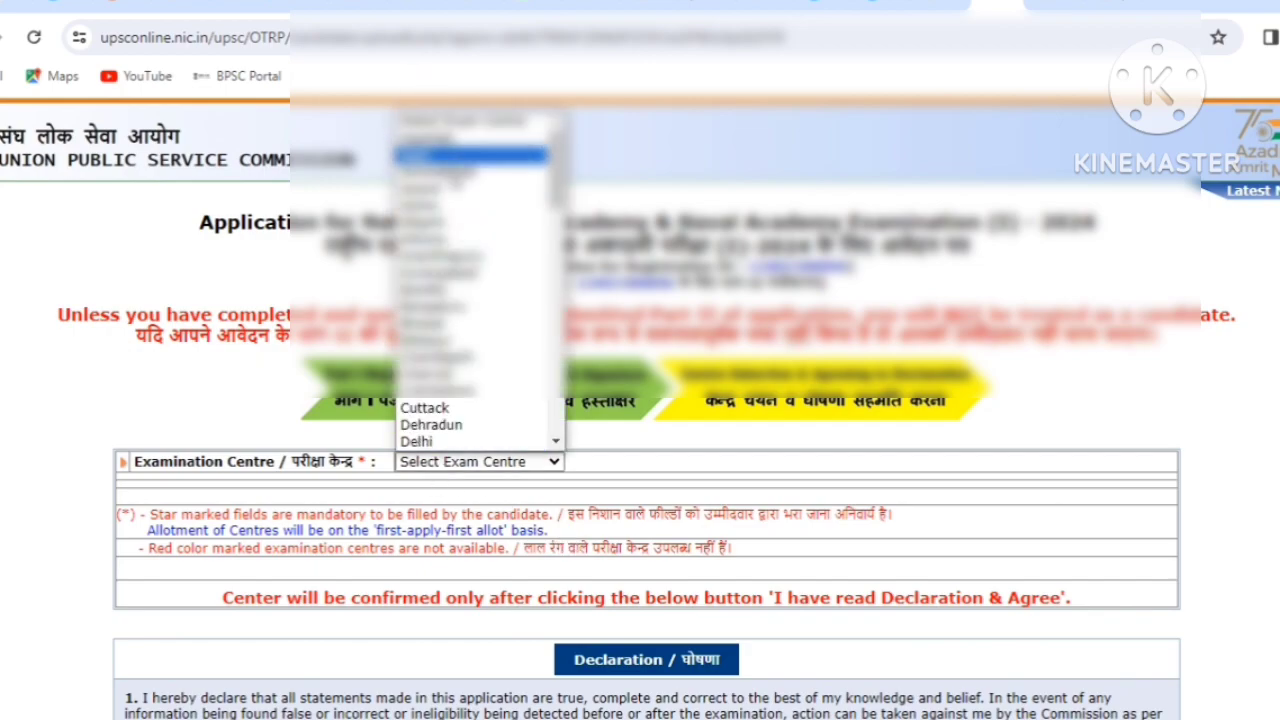
click(410, 152)
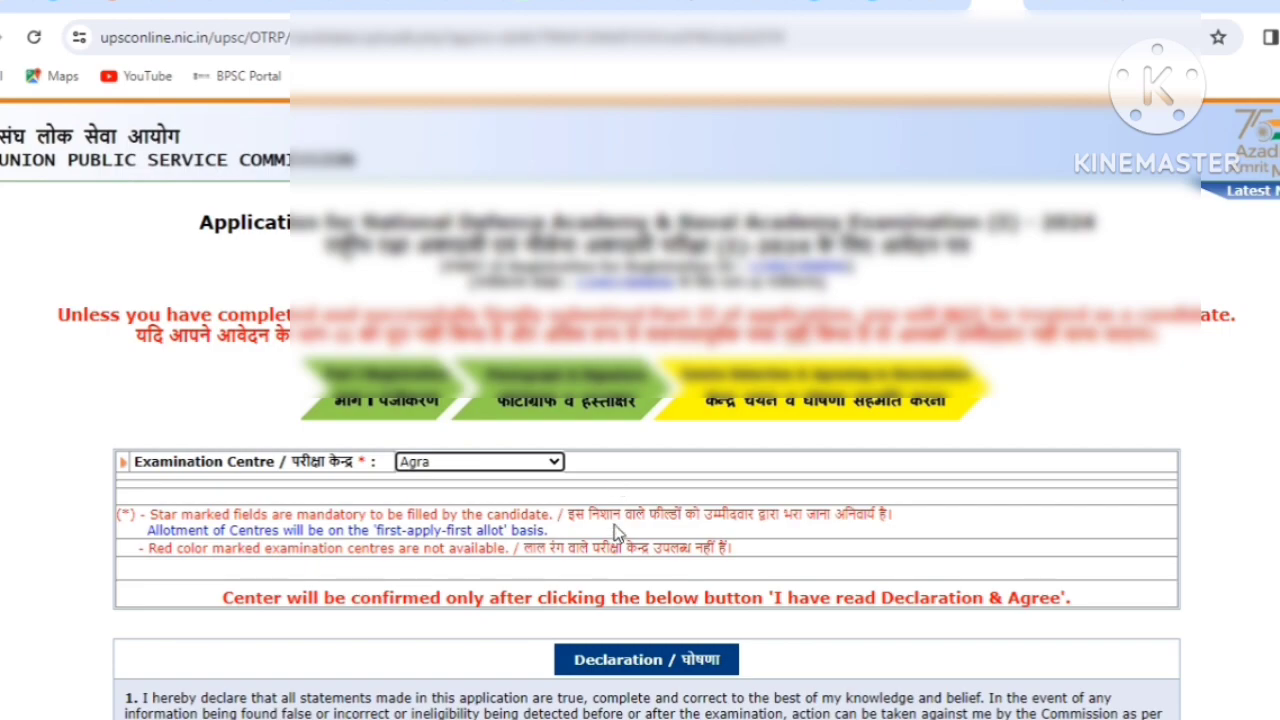
scroll(595, 655, down, 2)
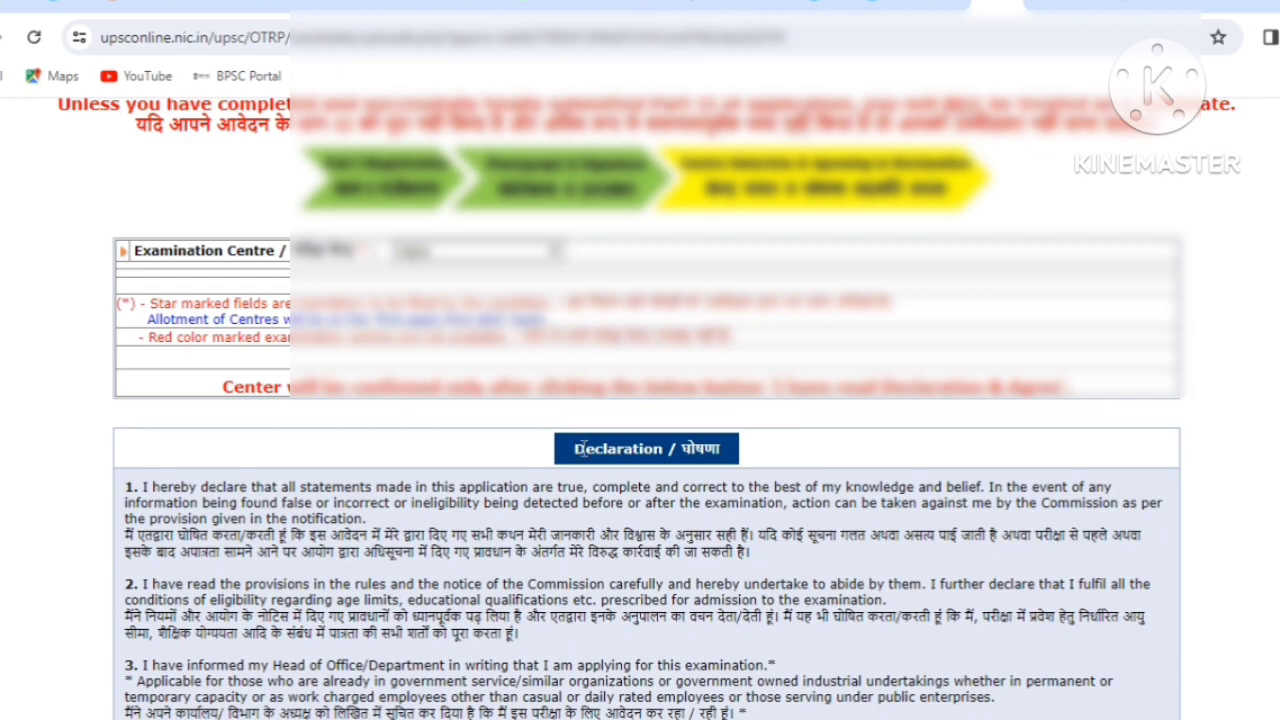
scroll(597, 425, down, 1)
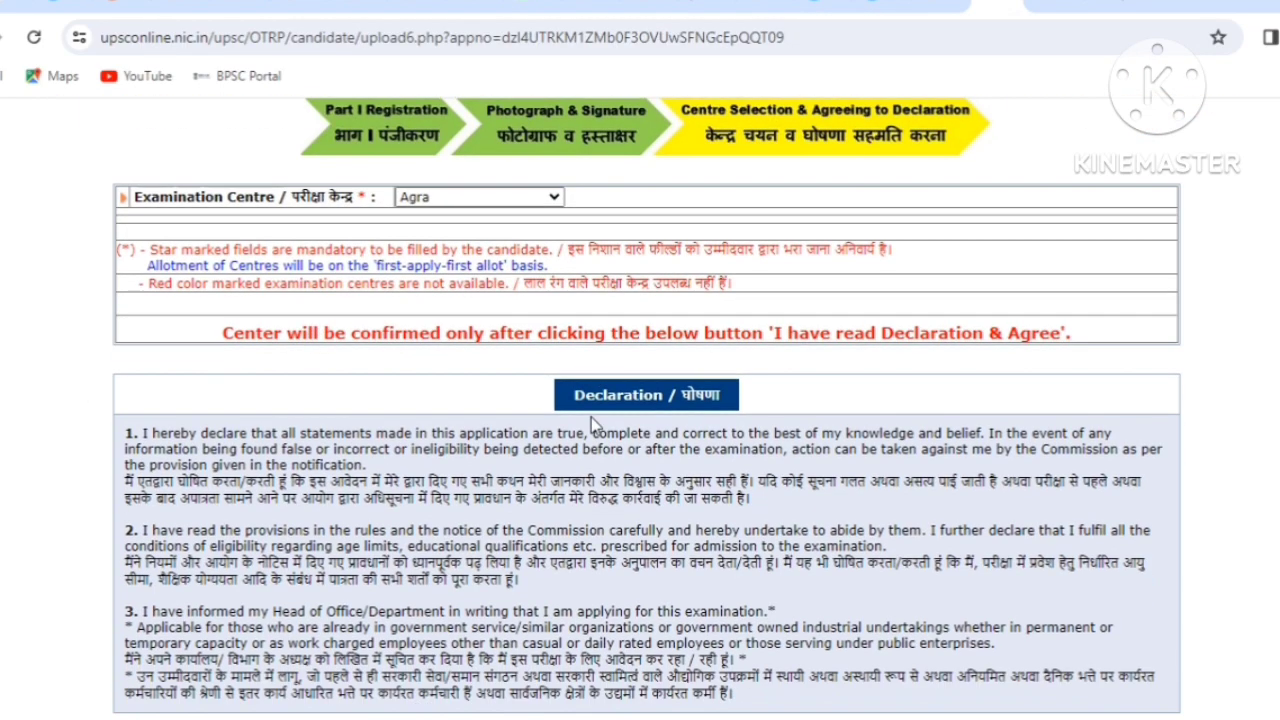
scroll(591, 417, down, 2)
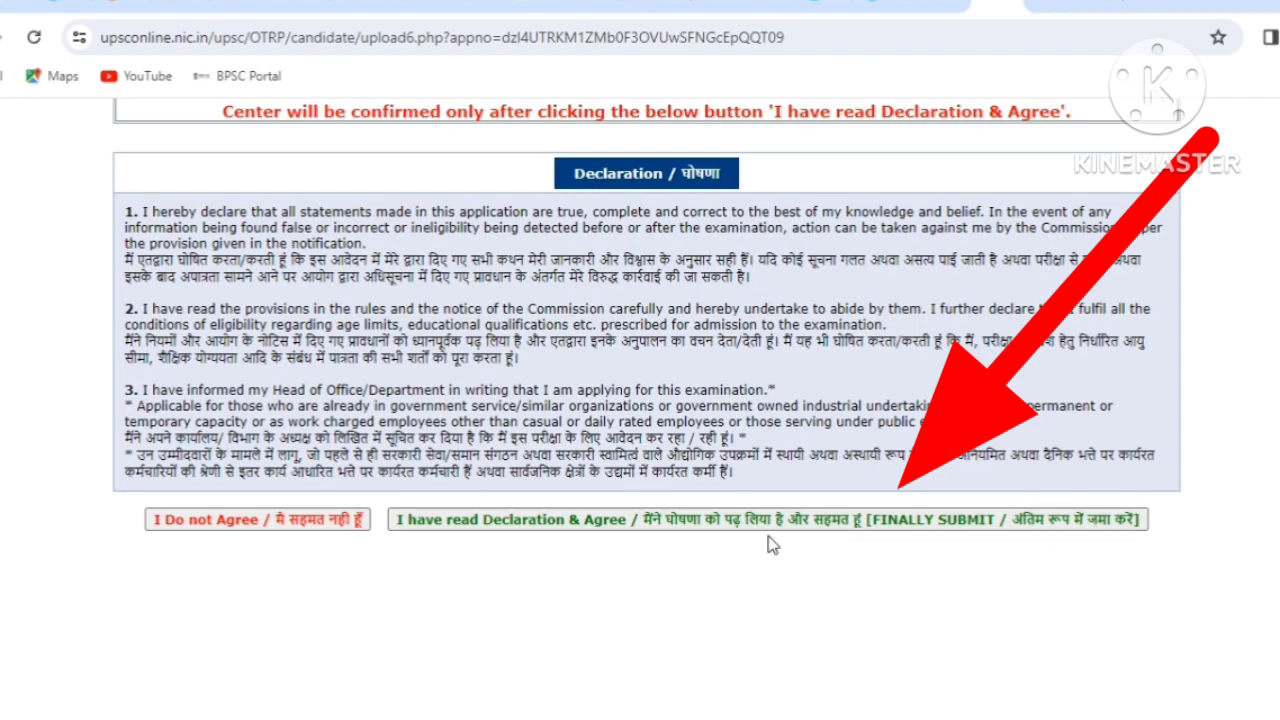
click(680, 530)
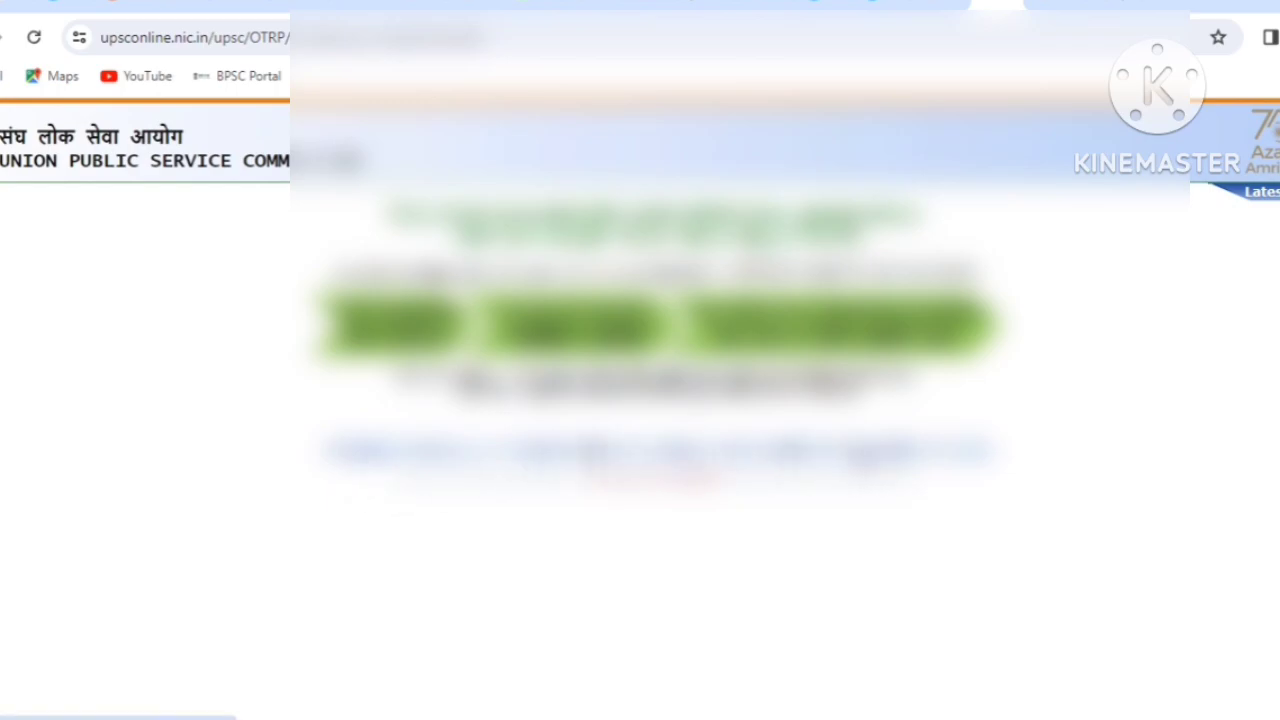
Go to the Application Status page and locate the View / Print Application section.
click(866, 457)
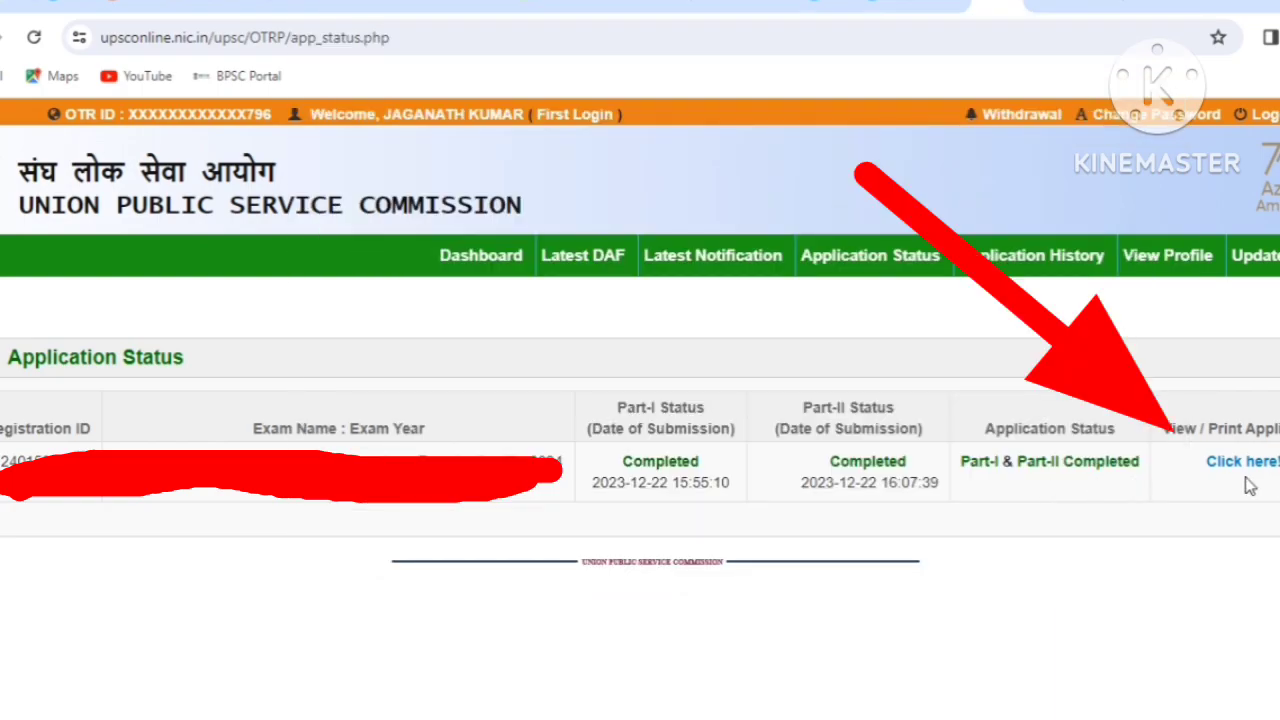
drag(1164, 426, 1278, 428)
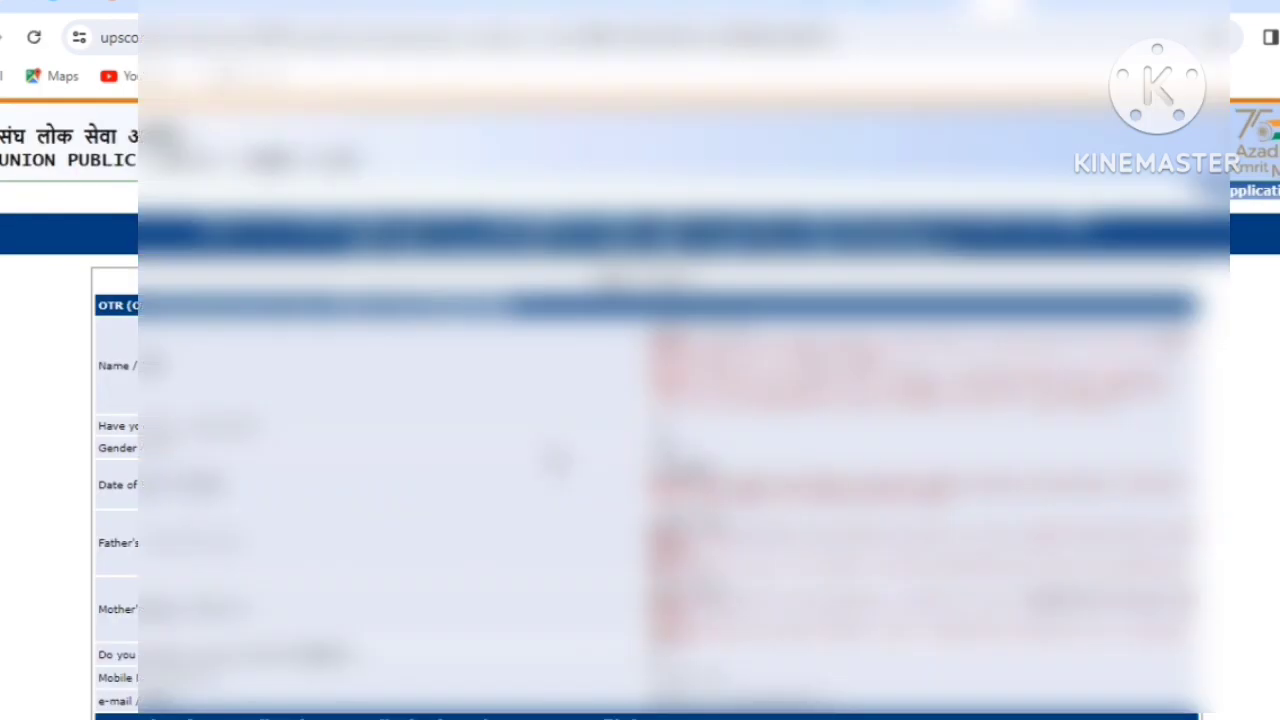
scroll(557, 460, down, 1)
scroll(640, 400, down, 2)
scroll(640, 400, down, 5)
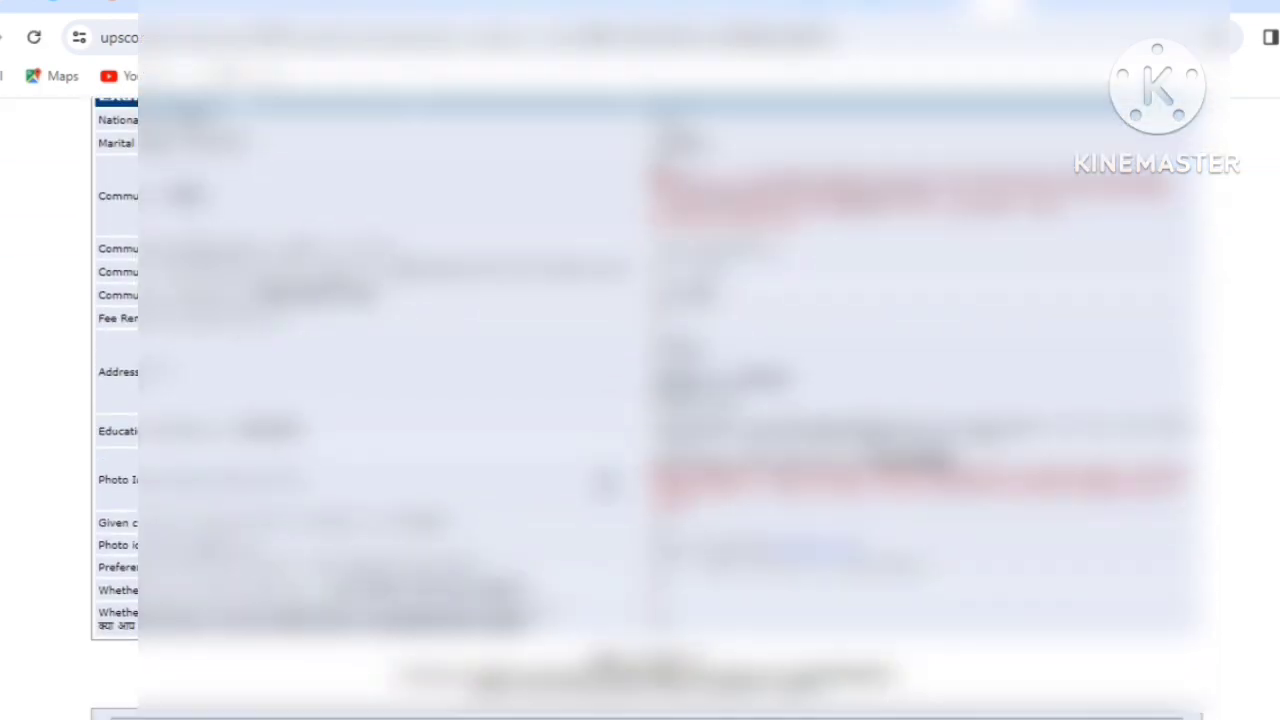
scroll(640, 400, down, 2)
scroll(640, 400, down, 2)
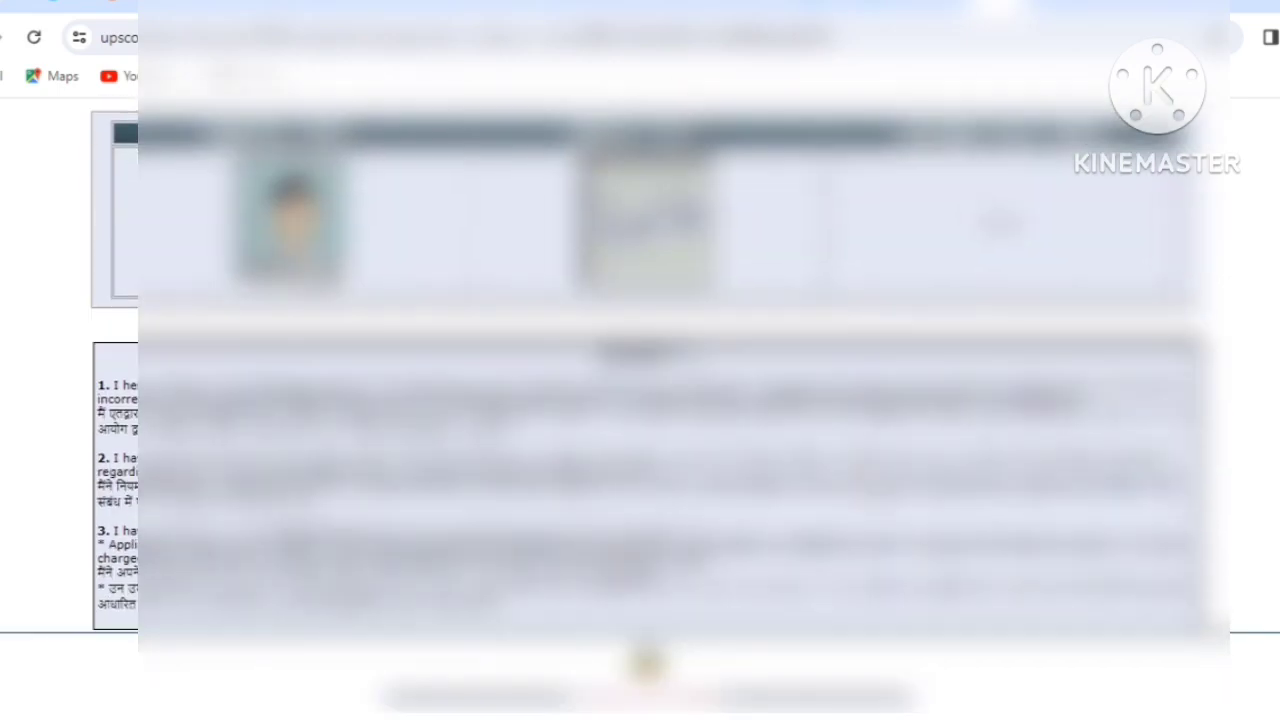
Open the application's print preview and close it without printing.
click(648, 665)
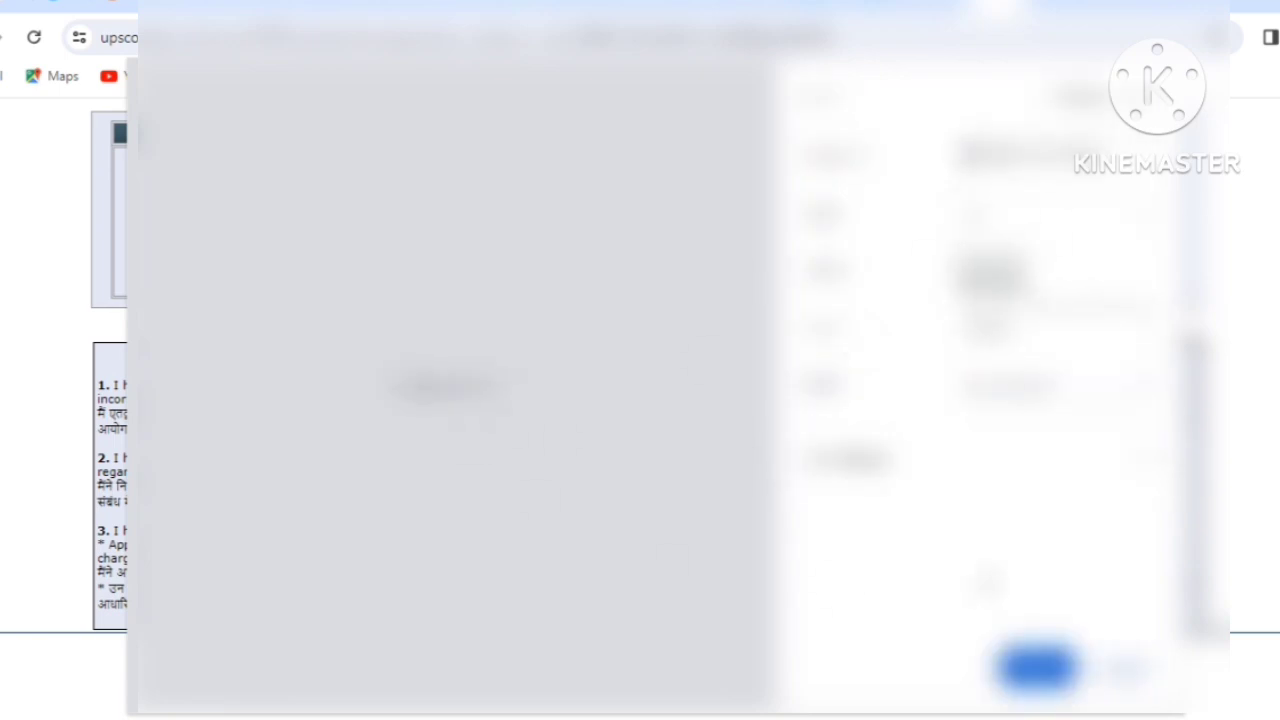
click(1100, 672)
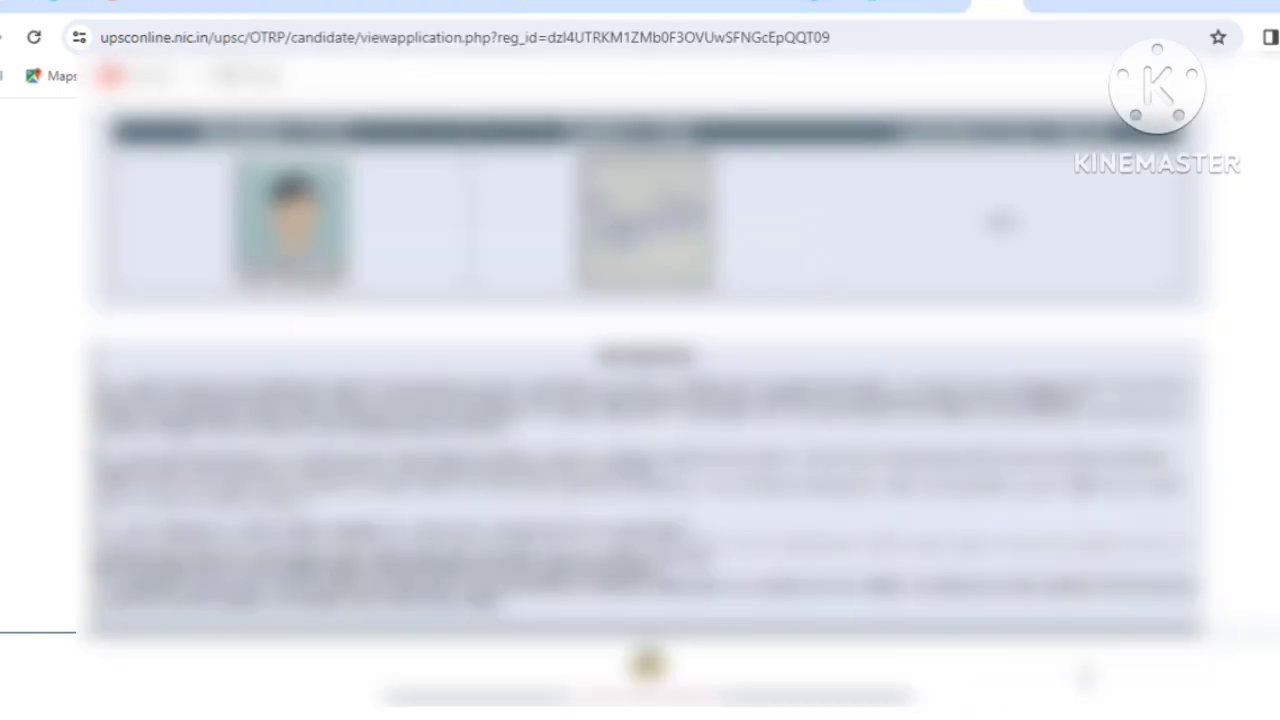
scroll(640, 400, up, 10)
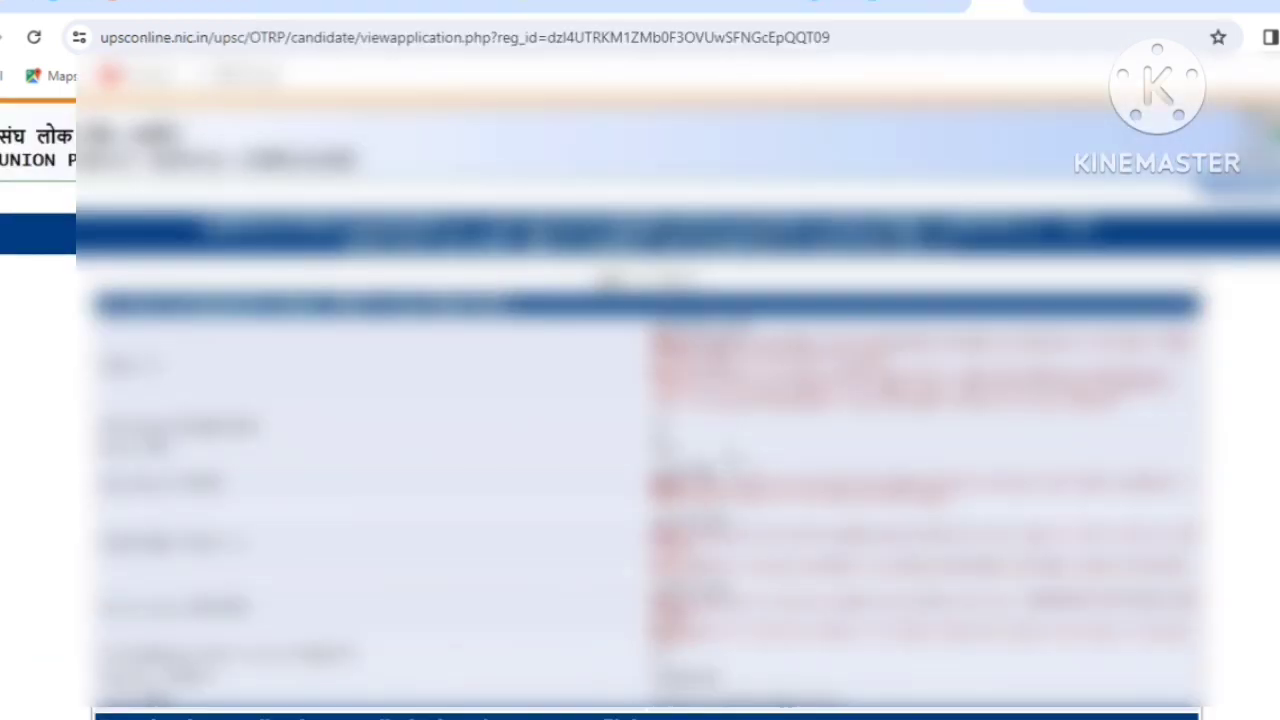